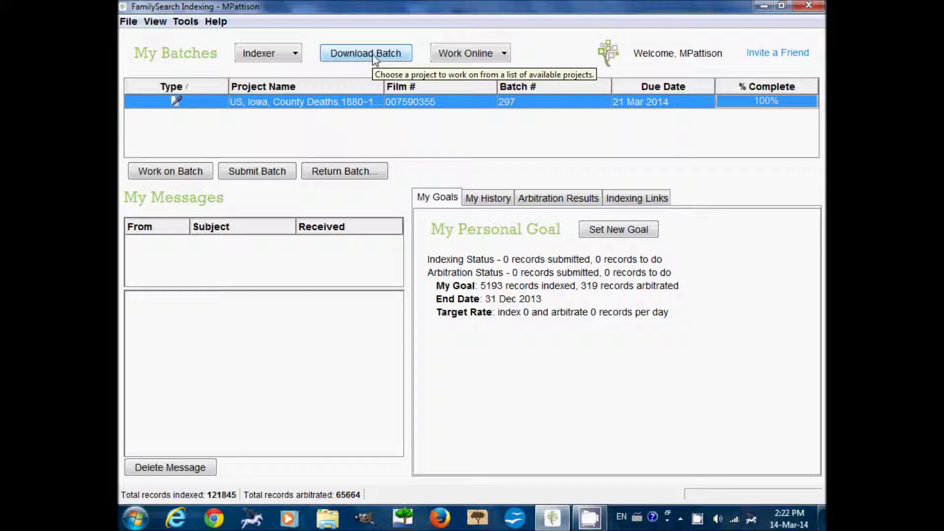
Step: Open the US, Iowa, County Deaths batch 297 for work and examine the column headings across its image
click(177, 172)
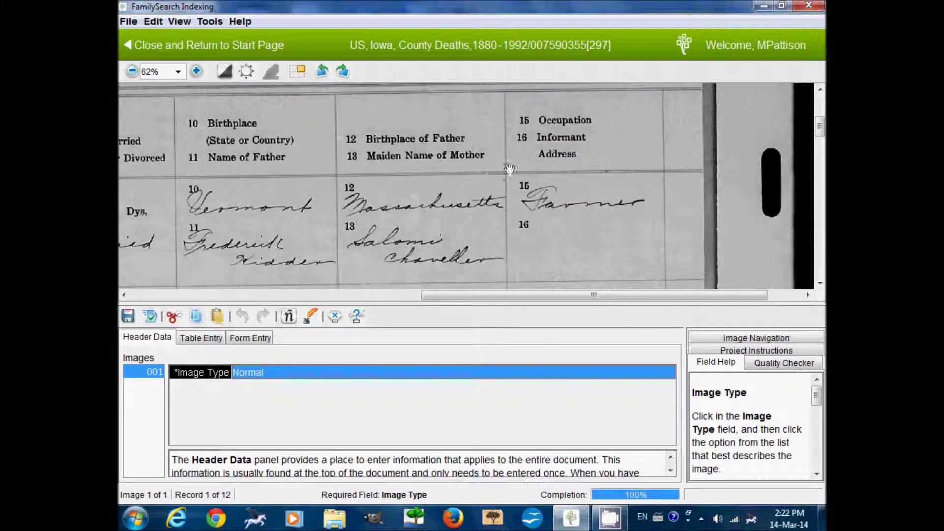
drag(481, 196, 757, 194)
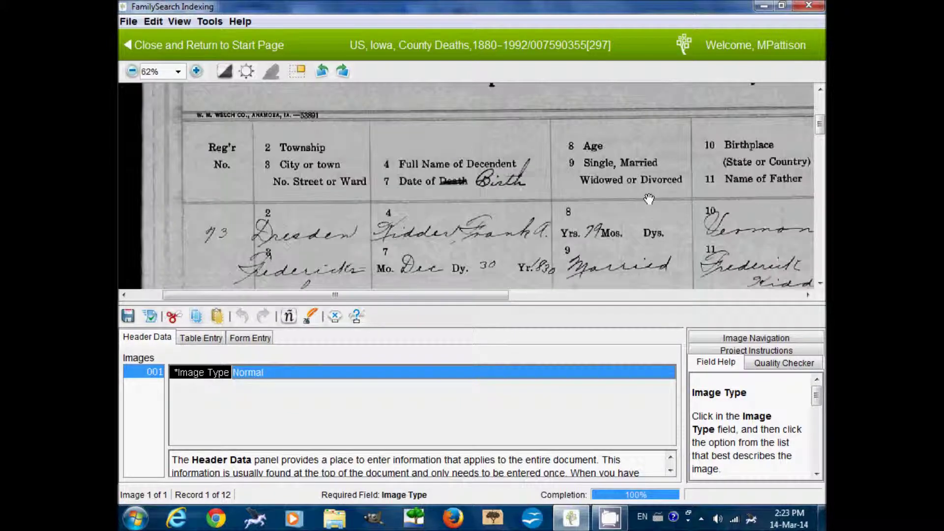
drag(706, 198, 330, 195)
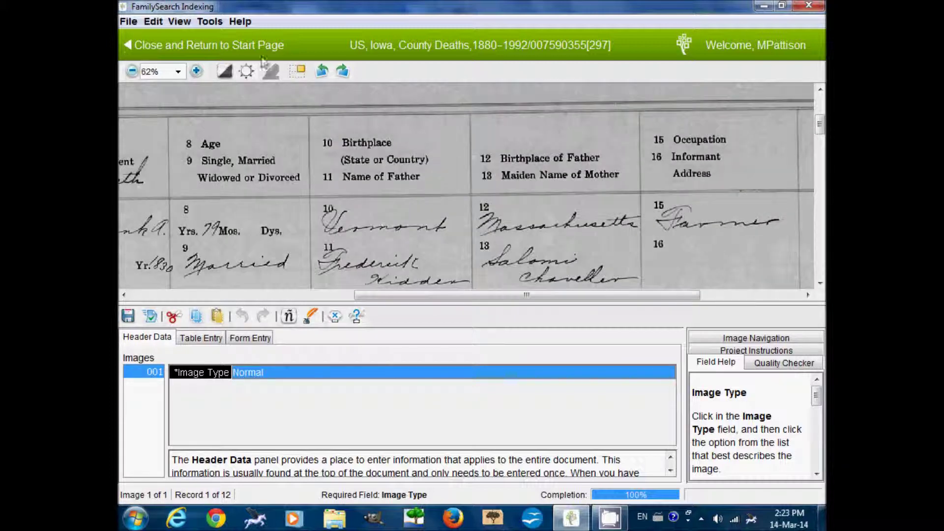
Step: Show the next image beside the batch image, enlarged to 50% at its date and cause of death columns
click(186, 22)
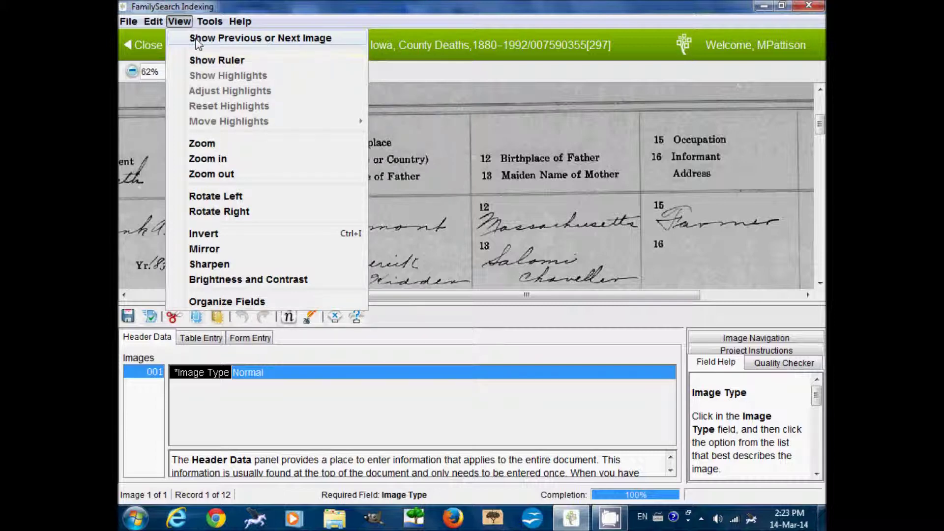
click(197, 41)
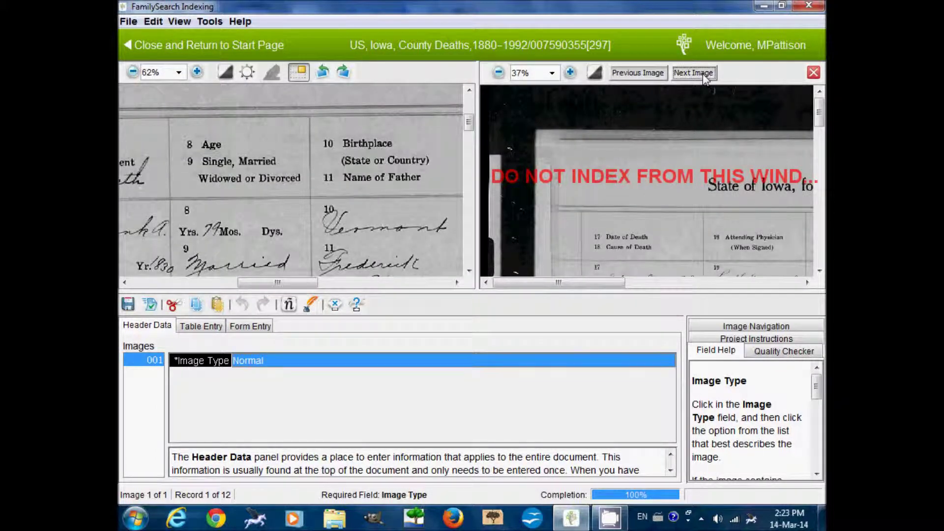
drag(693, 241, 657, 134)
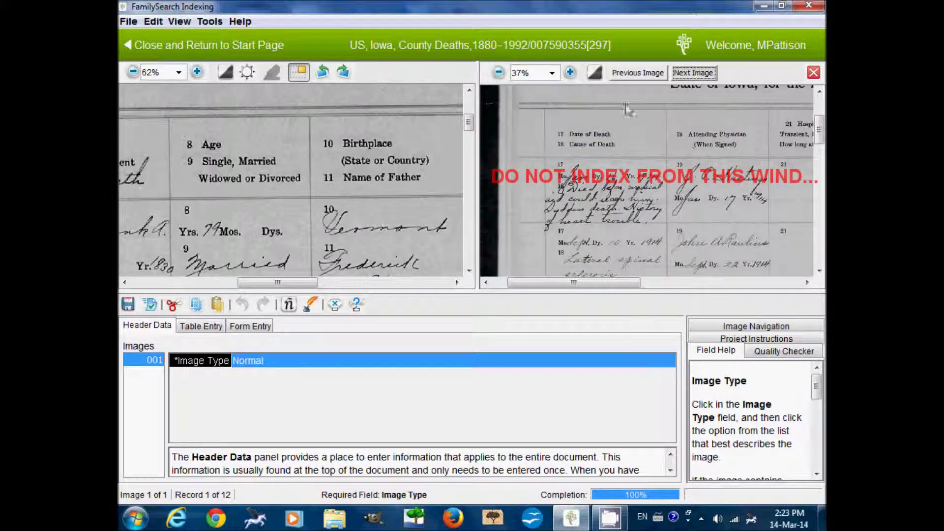
click(570, 72)
scroll(644, 194, down, 1)
drag(644, 194, 615, 174)
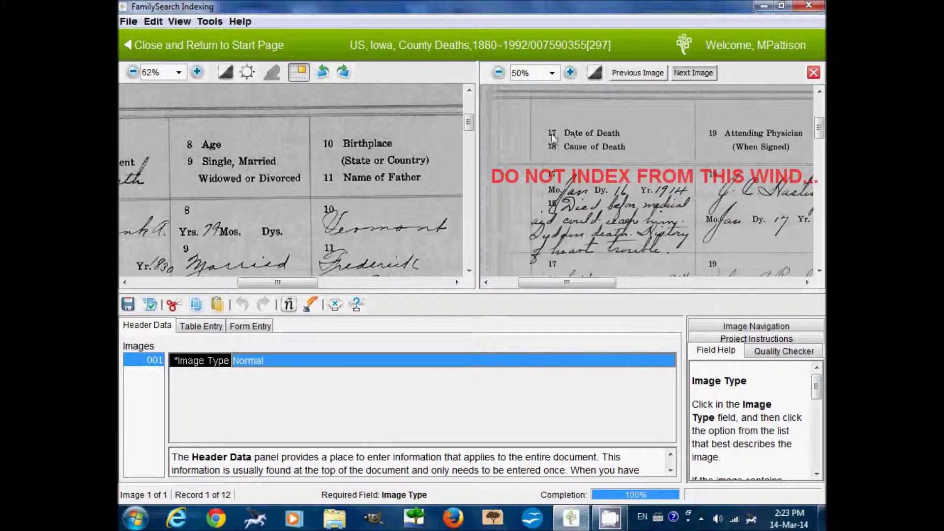
drag(400, 172, 101, 176)
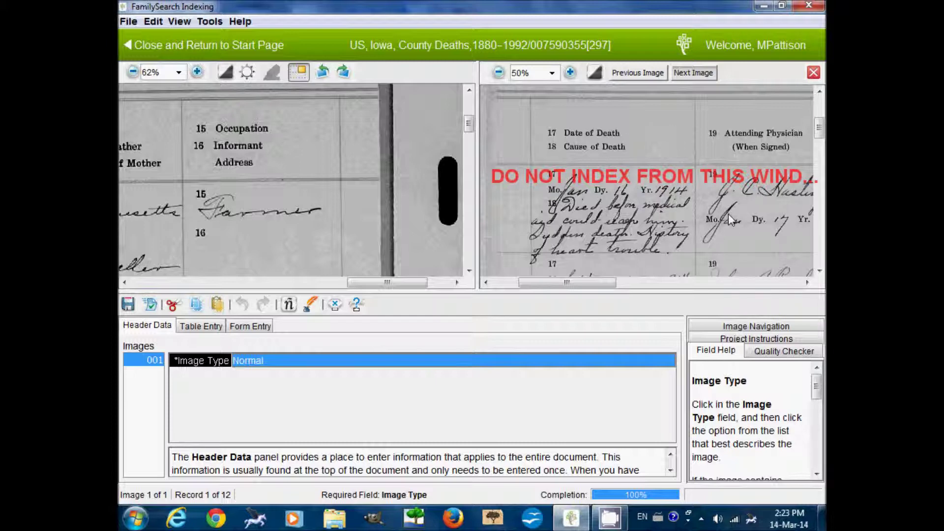
Step: Set the Image Type in the header data to Normal
click(401, 364)
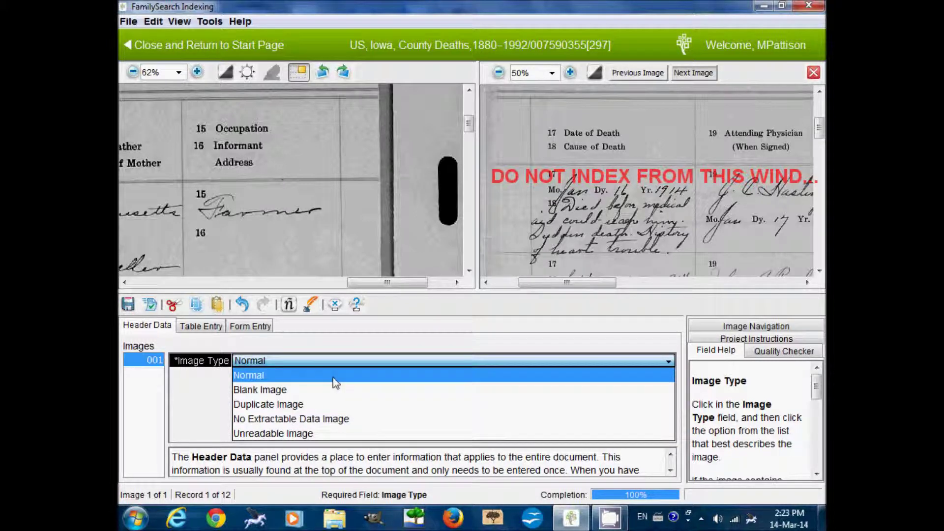
drag(206, 209, 410, 216)
drag(237, 209, 344, 199)
click(318, 363)
click(317, 380)
drag(217, 184, 394, 192)
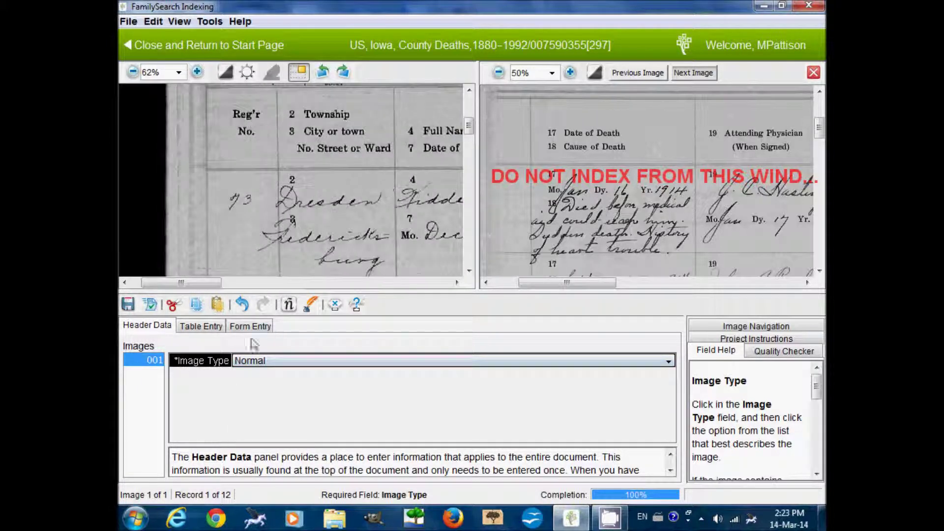
Step: Switch the batch records to Table Entry, with a brief look at the Form Entry layout
click(196, 327)
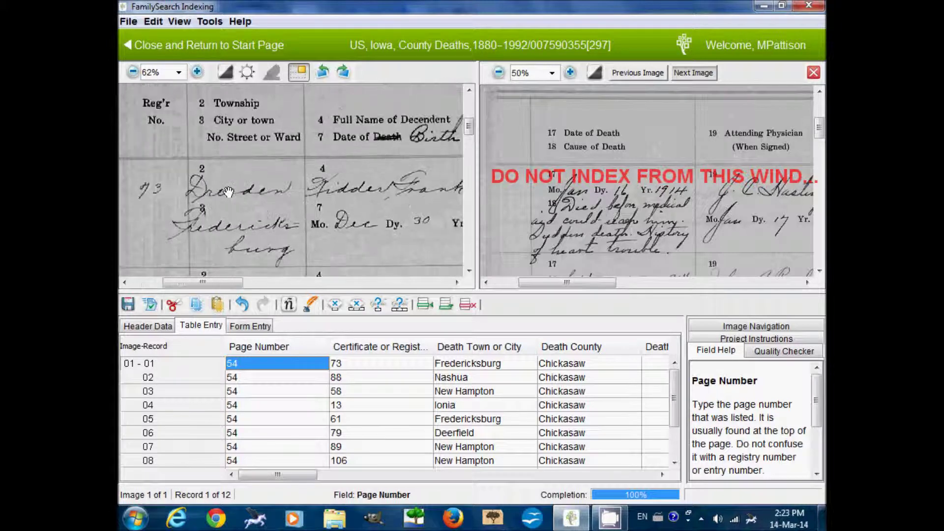
click(251, 326)
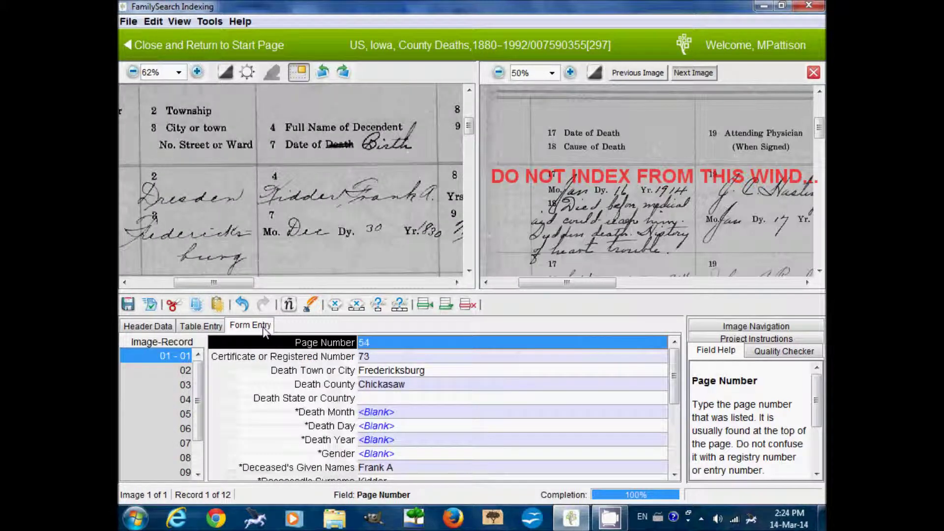
click(206, 328)
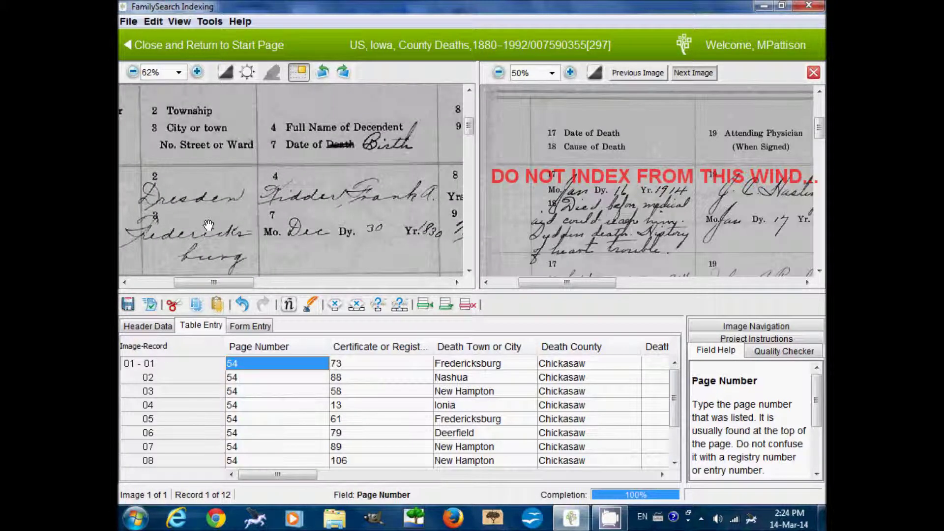
Step: Compare the page number at the head of the batch image with the Page Number entries of all records
drag(323, 194, 302, 194)
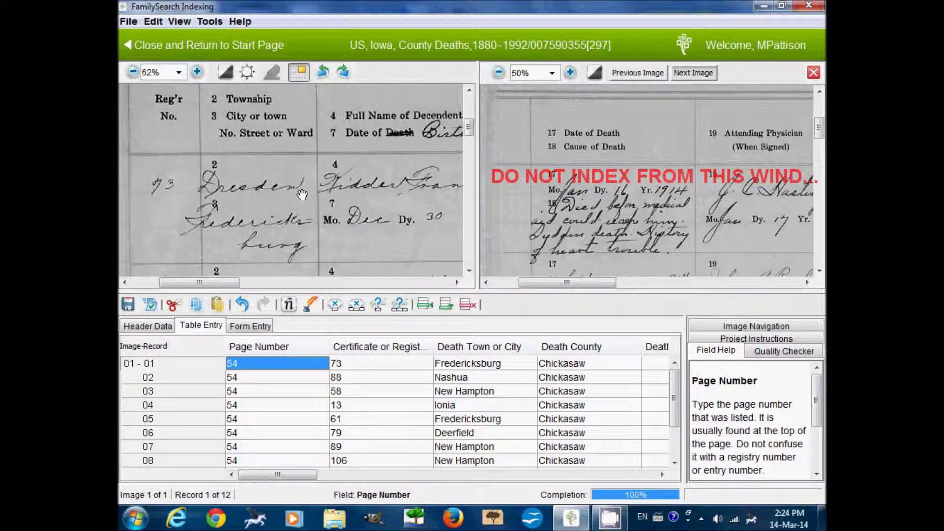
scroll(304, 197, up, 3)
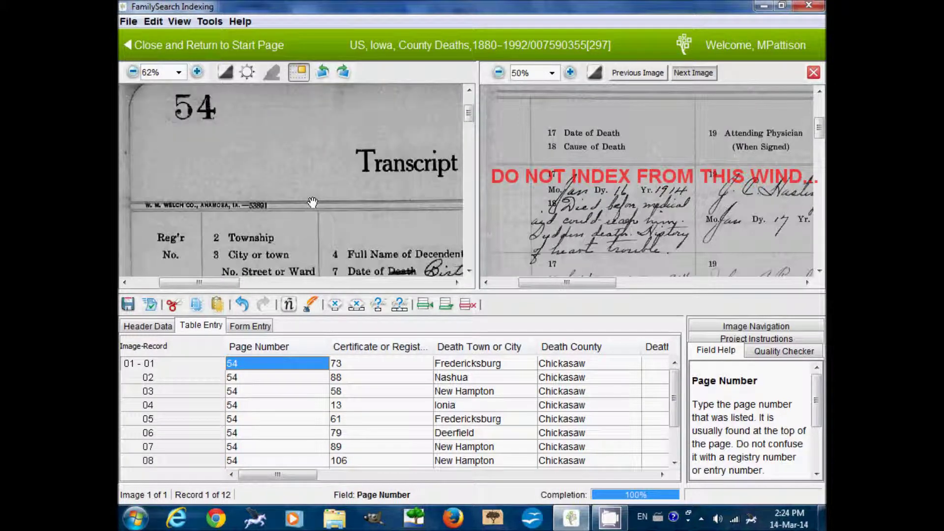
drag(674, 399, 683, 433)
scroll(683, 432, up, 2)
drag(303, 474, 391, 485)
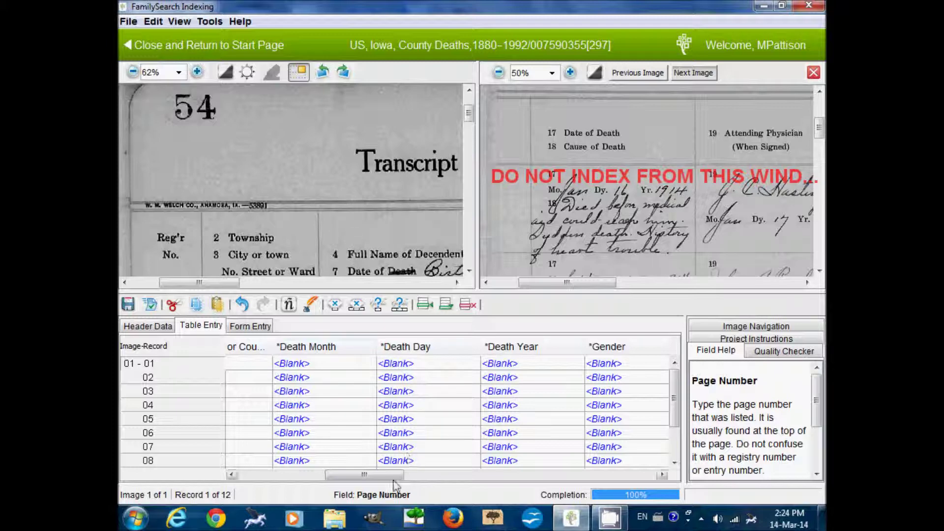
drag(396, 476, 261, 474)
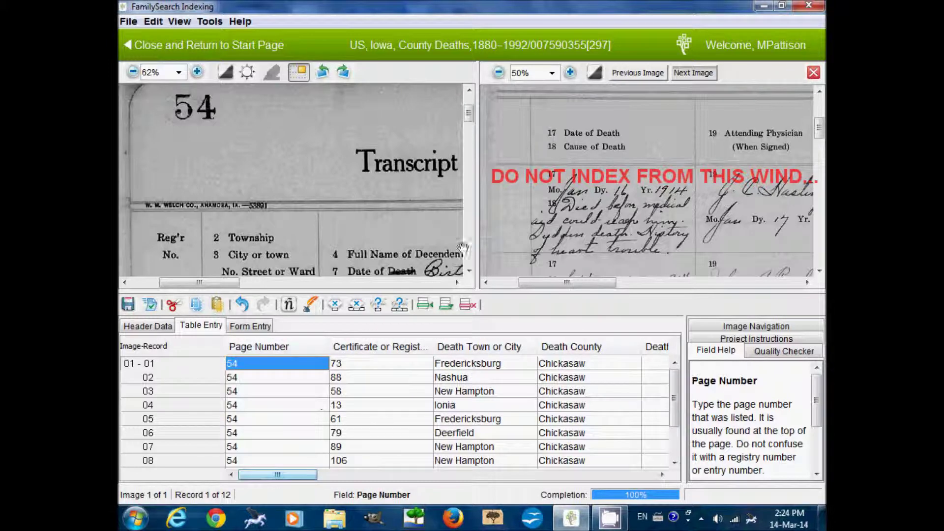
mouse_move(347, 236)
mouse_down()
mouse_move(341, 202)
mouse_move(342, 225)
mouse_up()
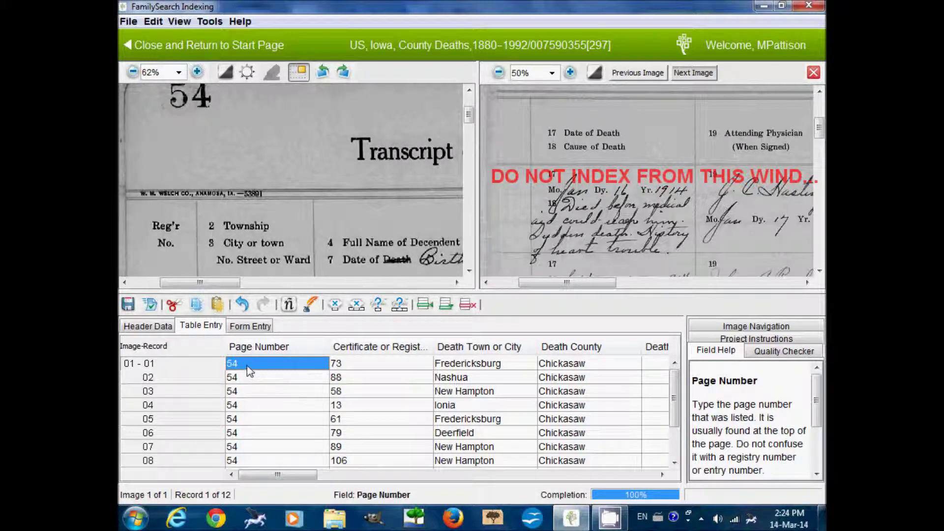
drag(241, 140, 247, 165)
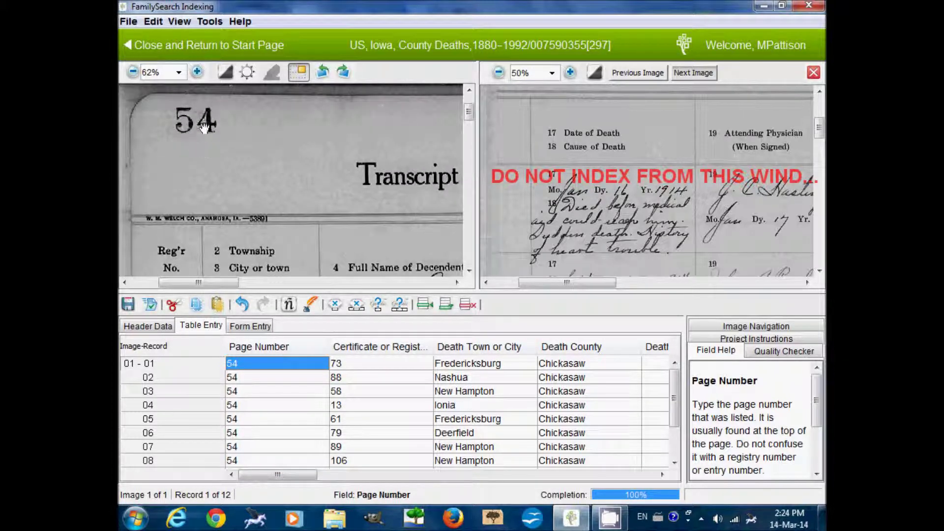
scroll(681, 403, down, 2)
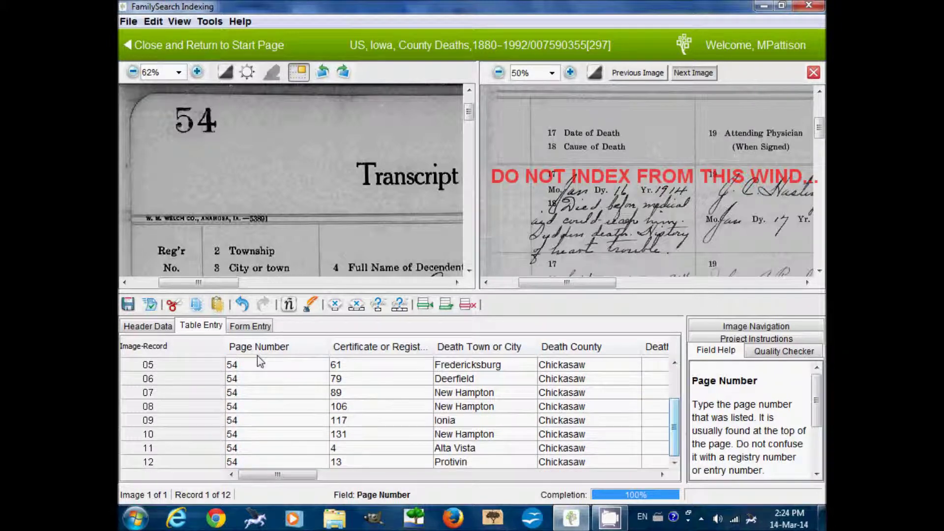
scroll(681, 452, up, 2)
Step: Check the first record's registered number and death town against the handwritten entry on the batch image
drag(377, 273, 372, 160)
click(356, 365)
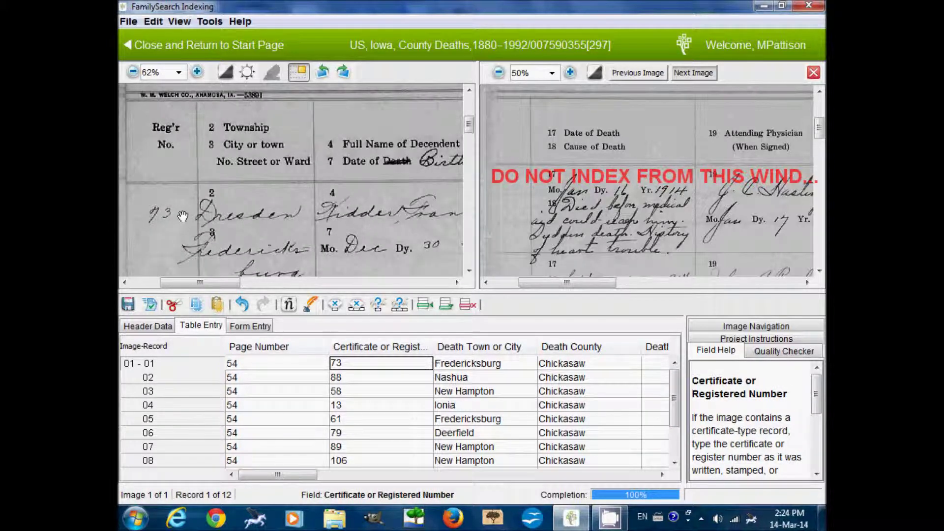
drag(183, 215, 179, 199)
key(Tab)
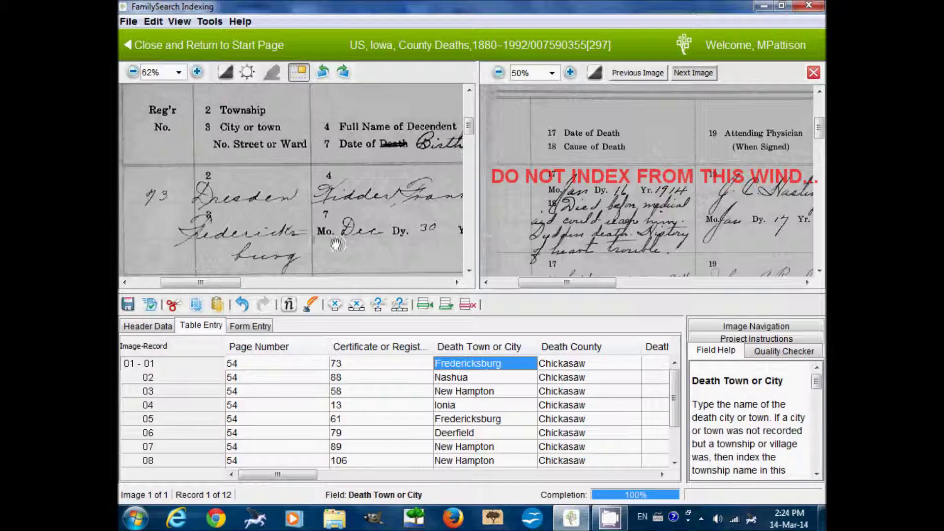
drag(272, 229, 273, 227)
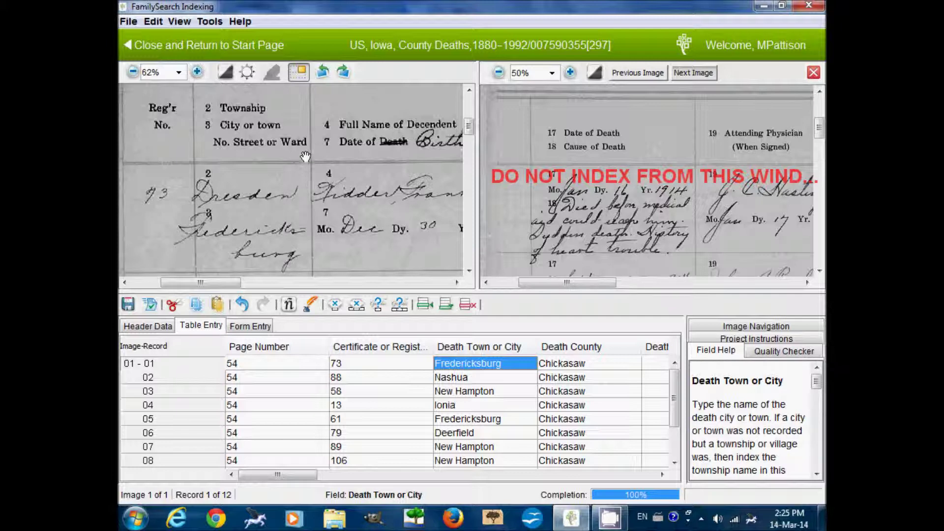
drag(305, 156, 306, 150)
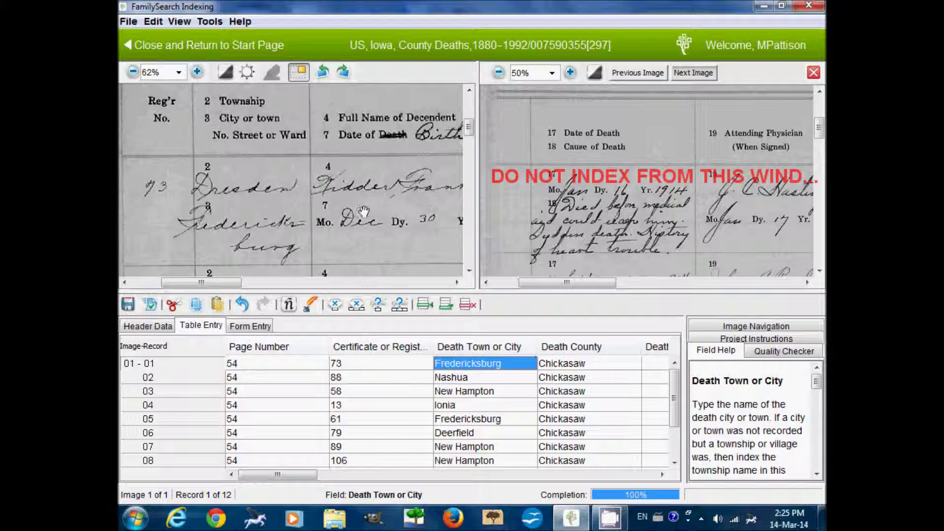
drag(272, 204, 273, 209)
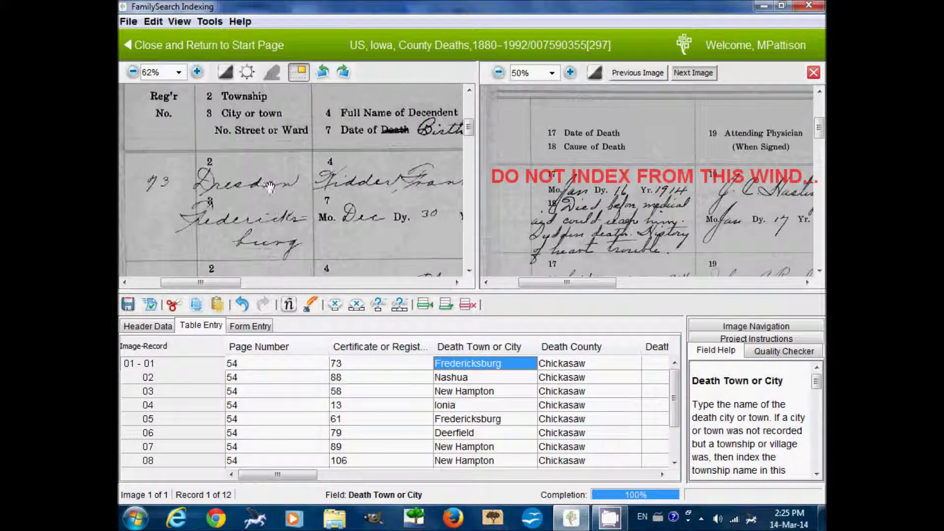
Step: Check the county named in the batch image's heading against the Death County entries
drag(401, 150, 374, 256)
drag(394, 172, 243, 168)
mouse_move(414, 184)
mouse_down()
mouse_move(349, 196)
mouse_move(319, 190)
mouse_move(369, 181)
mouse_move(306, 177)
mouse_up()
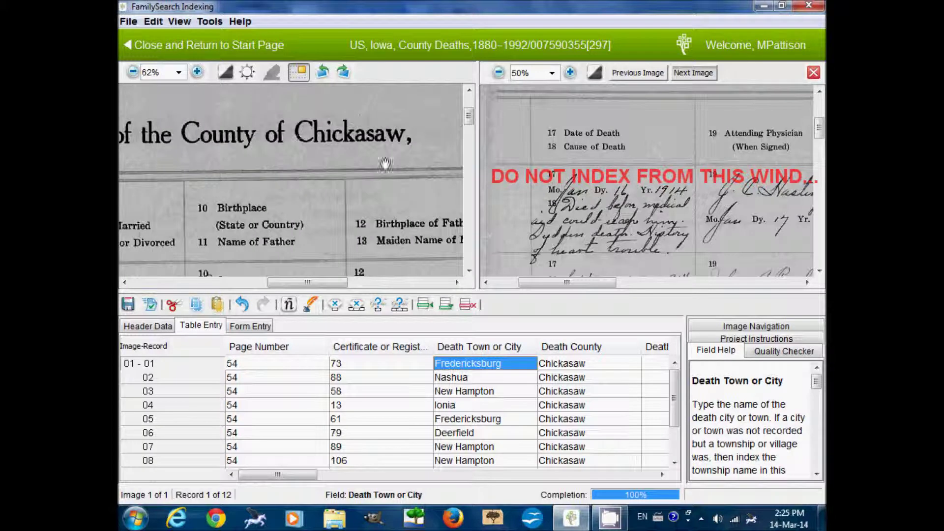
drag(385, 164, 350, 162)
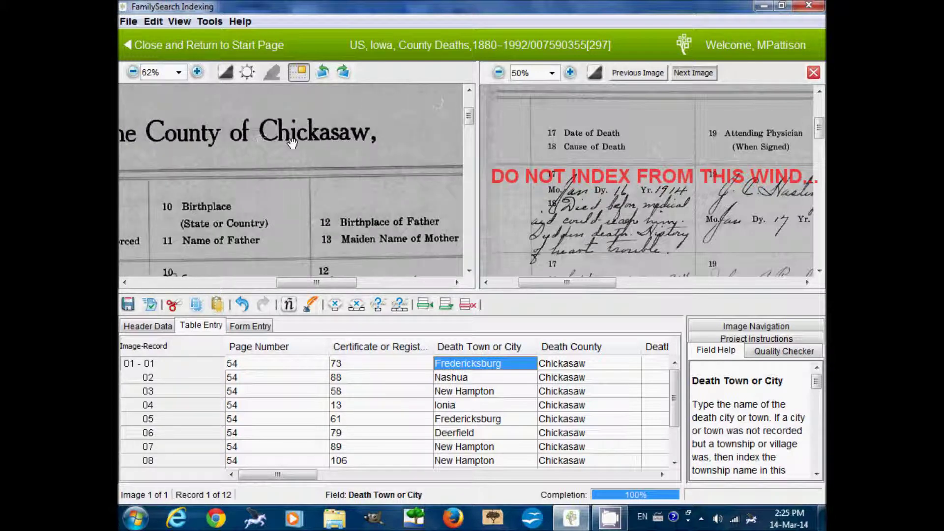
mouse_move(675, 404)
mouse_down()
mouse_move(675, 433)
mouse_move(675, 404)
mouse_up()
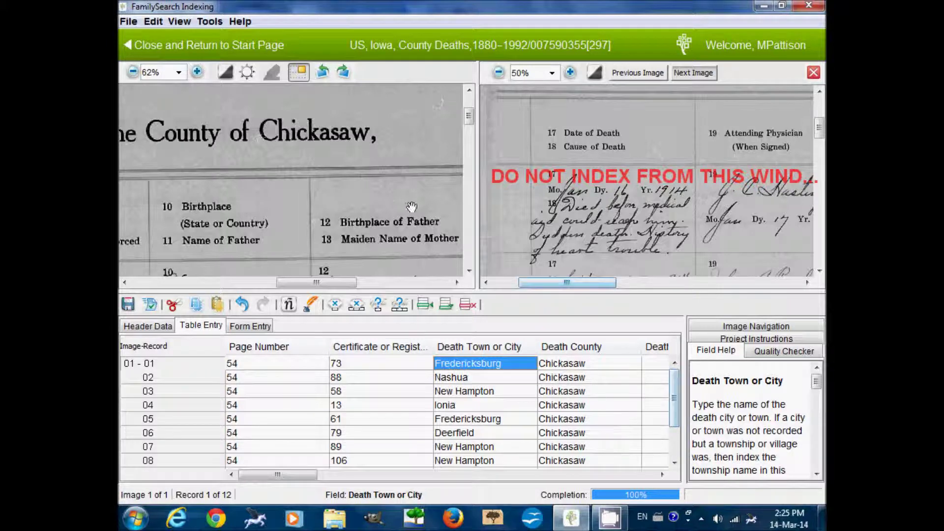
drag(412, 207, 340, 196)
drag(390, 167, 317, 178)
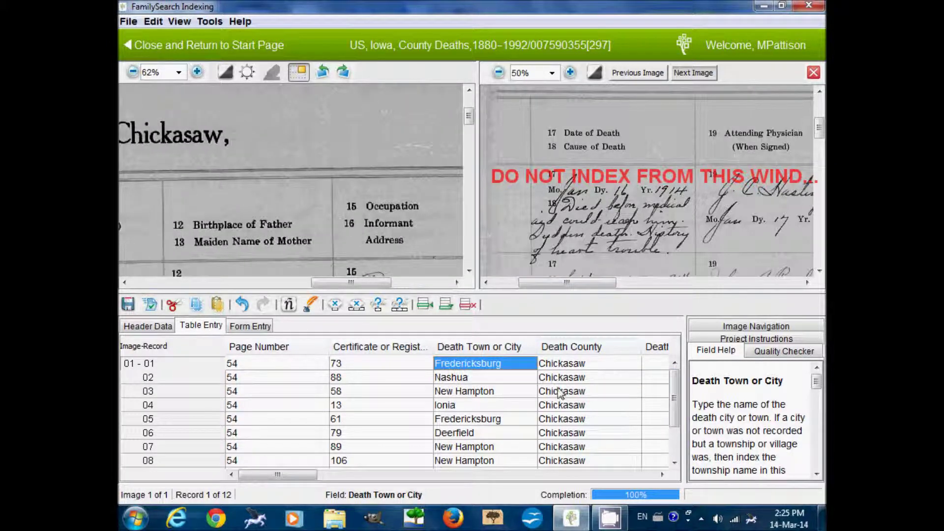
Step: Enter Iowa as the first record's death state, as in the next image's heading, and ditto it to the fields below
key(Tab)
key(Tab)
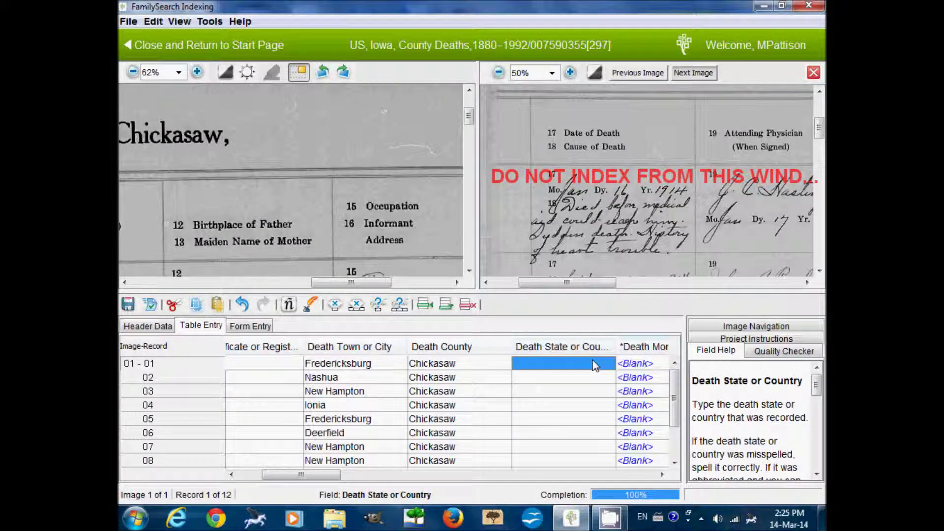
drag(627, 129, 610, 210)
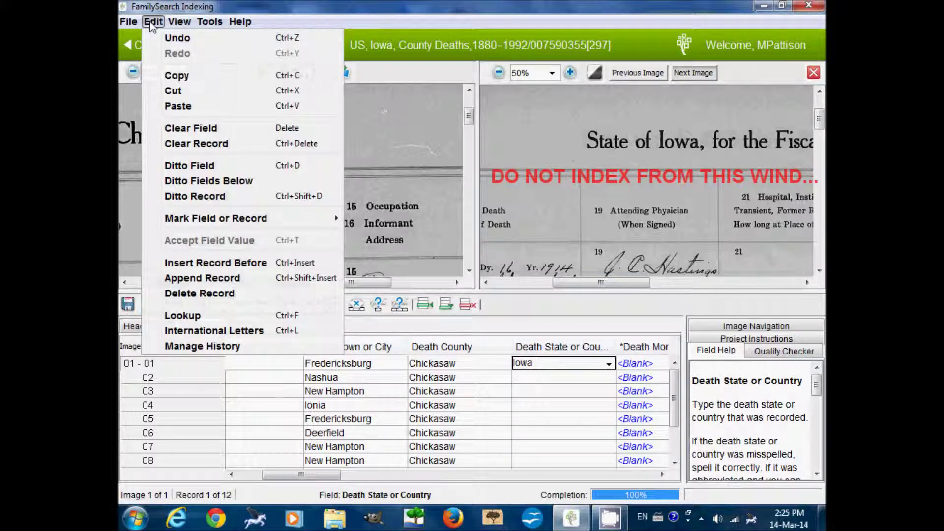
click(209, 181)
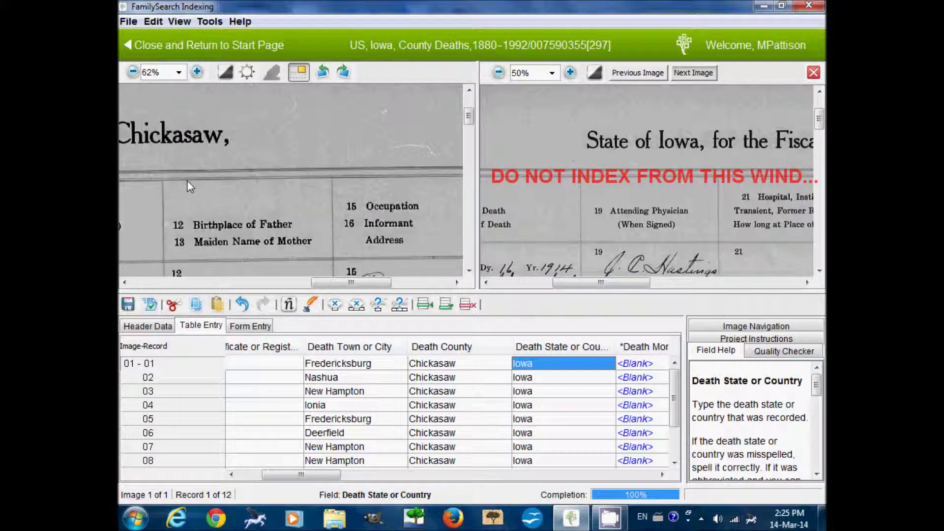
scroll(676, 408, down, 2)
scroll(676, 408, up, 2)
Step: Go to the first record's Death Month field and compare the dates on the batch image with those on the next image
drag(315, 221, 462, 232)
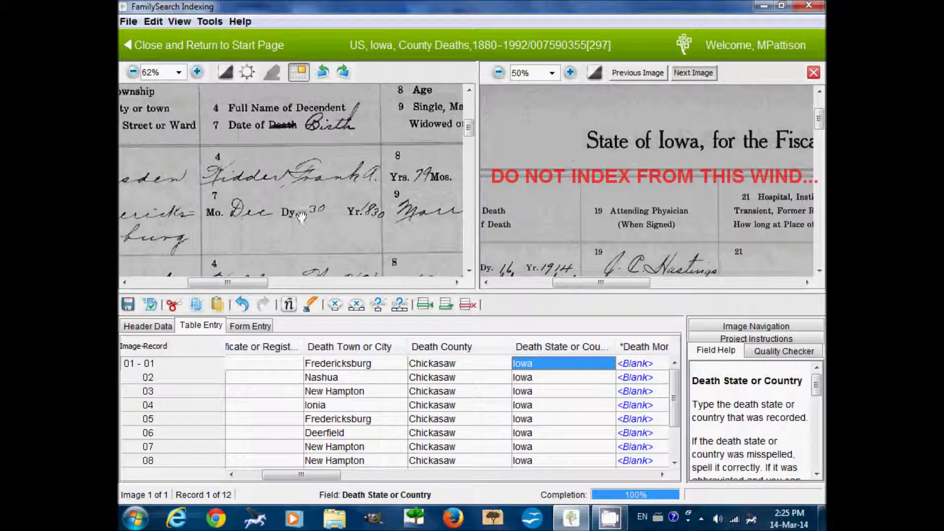
key(Tab)
drag(301, 216, 419, 204)
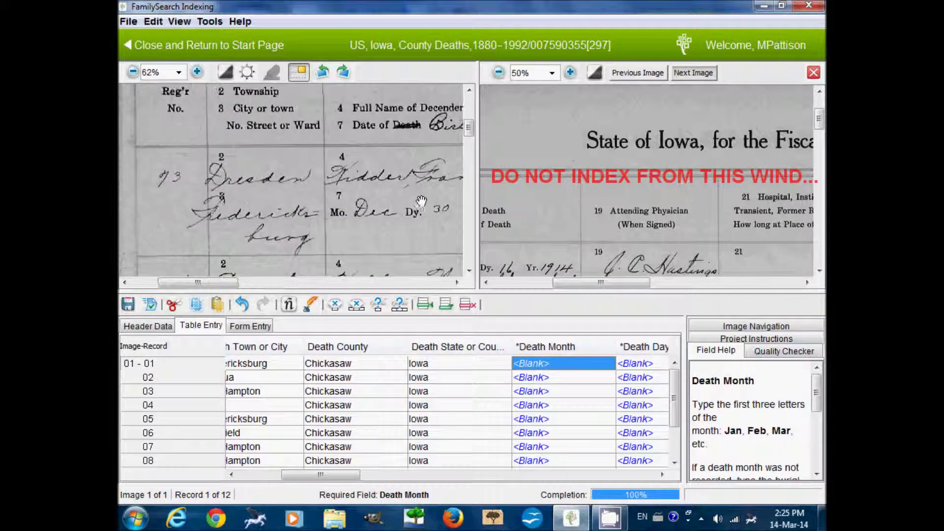
drag(634, 250, 711, 206)
drag(364, 209, 354, 189)
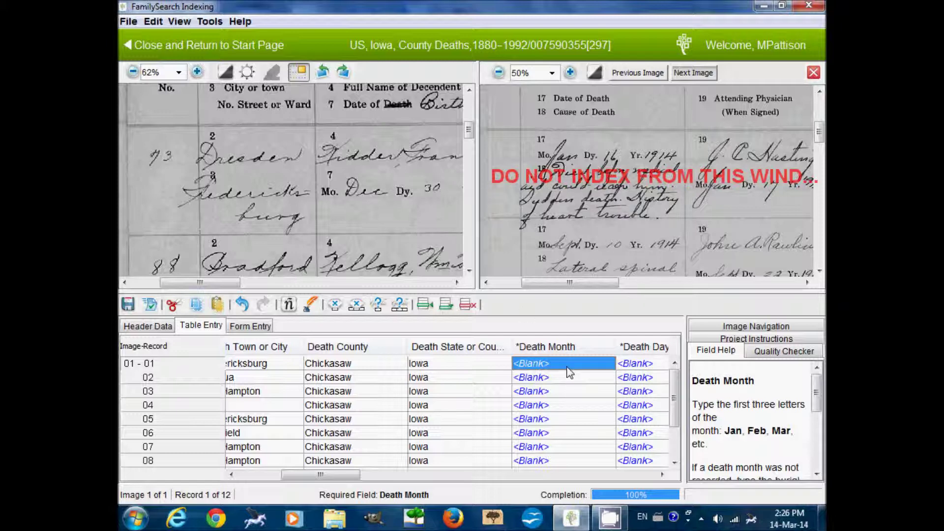
Step: Enter the first record's death date as month Jan, day 16 and year 1914
text(Jan)
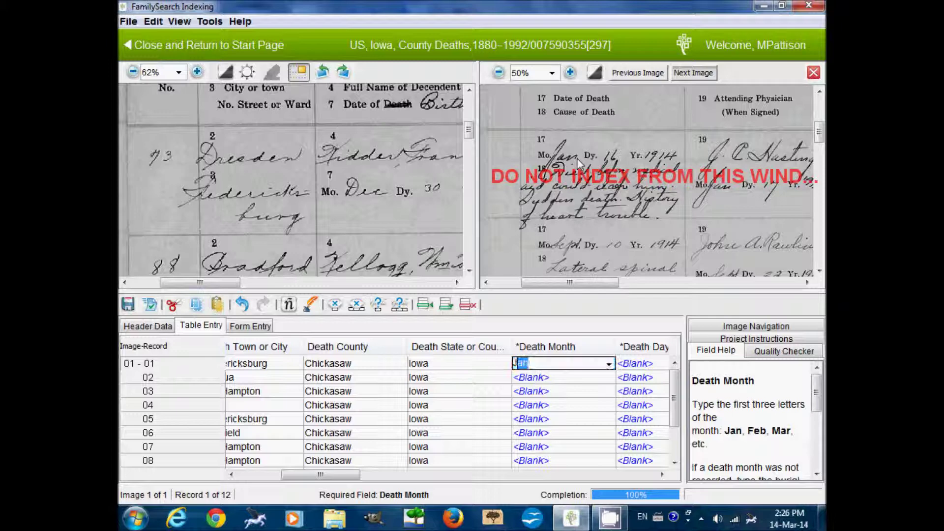
key(Tab)
text(16)
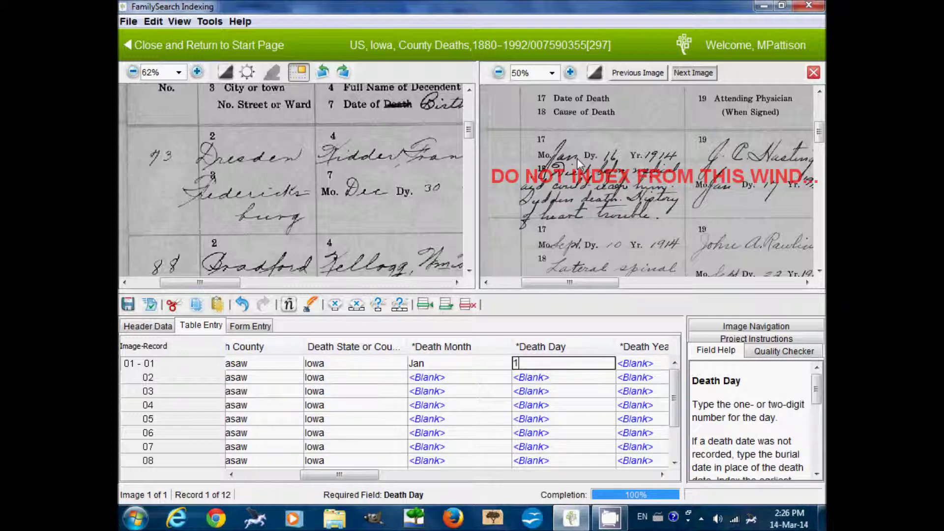
key(Tab)
text(1)
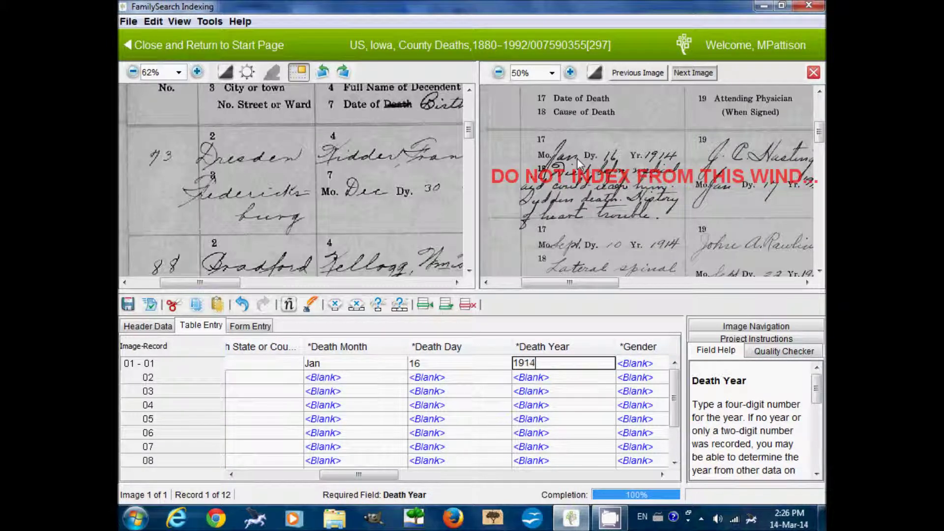
text(914)
key(Tab)
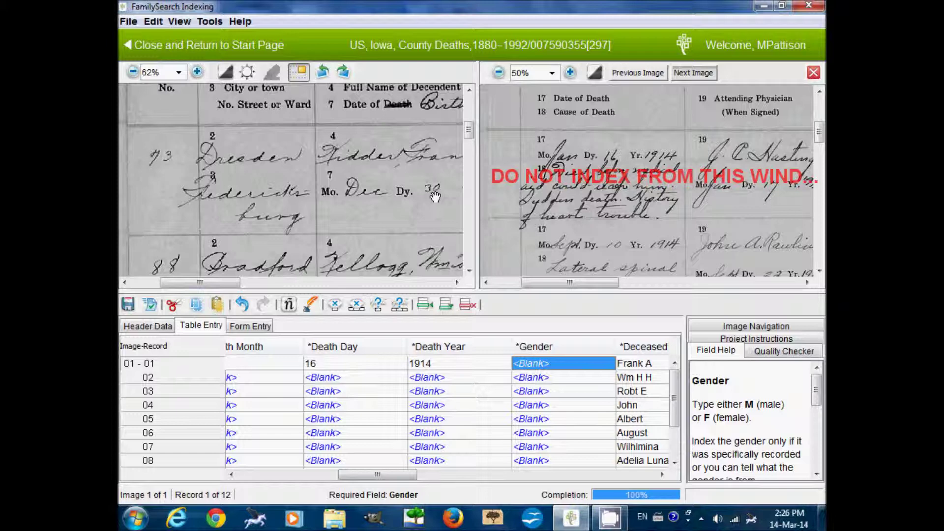
Step: Look across the first record's whole entry on the batch image for a stated gender
drag(434, 197, 305, 196)
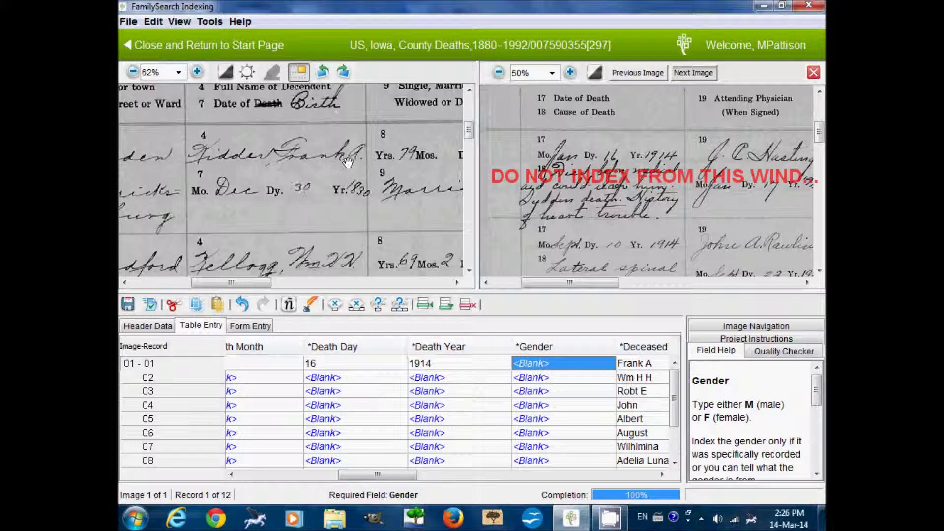
drag(435, 212, 349, 212)
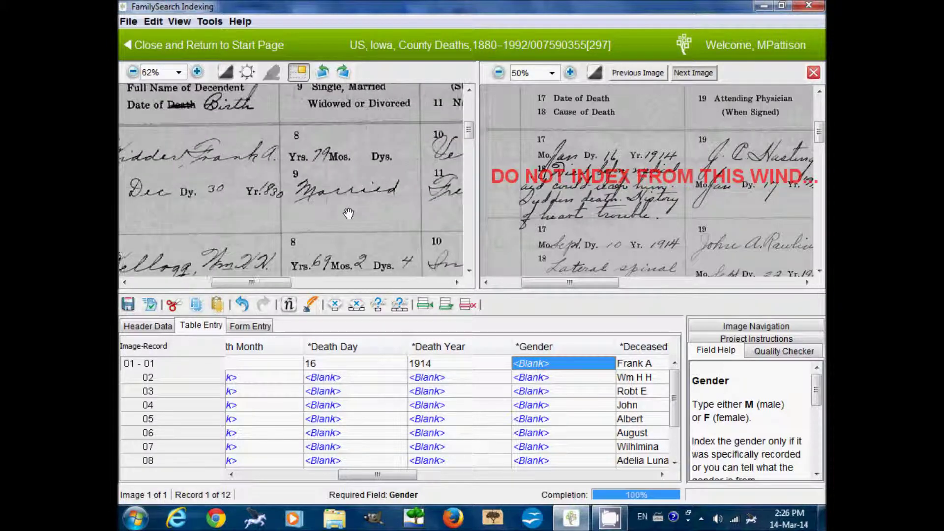
drag(416, 211, 470, 221)
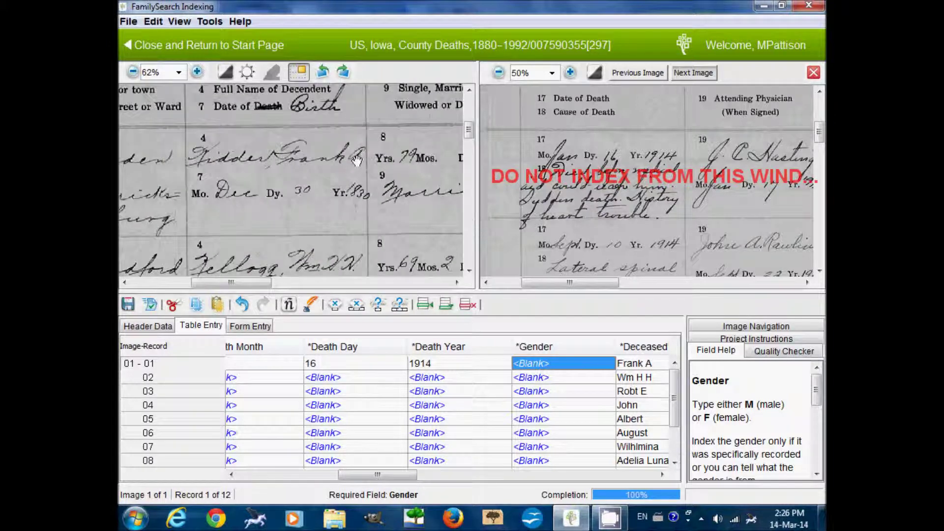
drag(407, 190, 265, 199)
drag(442, 201, 207, 202)
drag(411, 204, 299, 205)
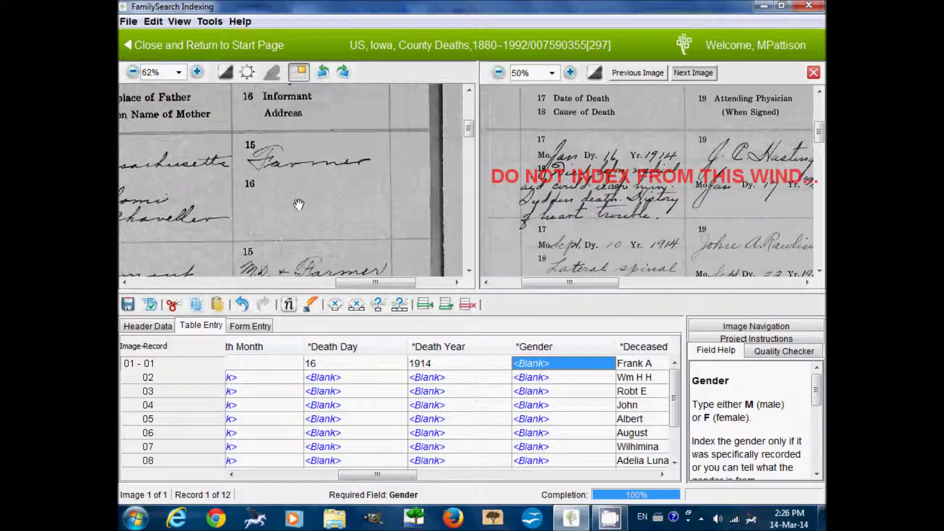
Step: Look across the first record's entry on the next image for a stated gender
drag(687, 217, 639, 217)
drag(724, 213, 561, 223)
drag(718, 221, 502, 219)
drag(605, 219, 733, 220)
drag(634, 219, 738, 221)
drag(595, 224, 717, 226)
drag(566, 216, 651, 212)
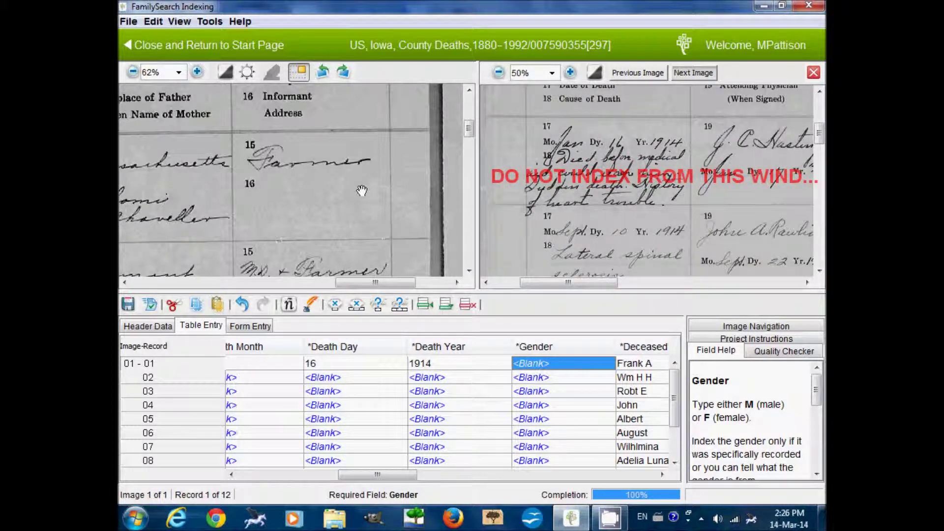
Step: Leave Gender as it is and check the deceased's given names, surname and titles in the first record against the batch image
drag(289, 199, 354, 202)
drag(263, 212, 273, 202)
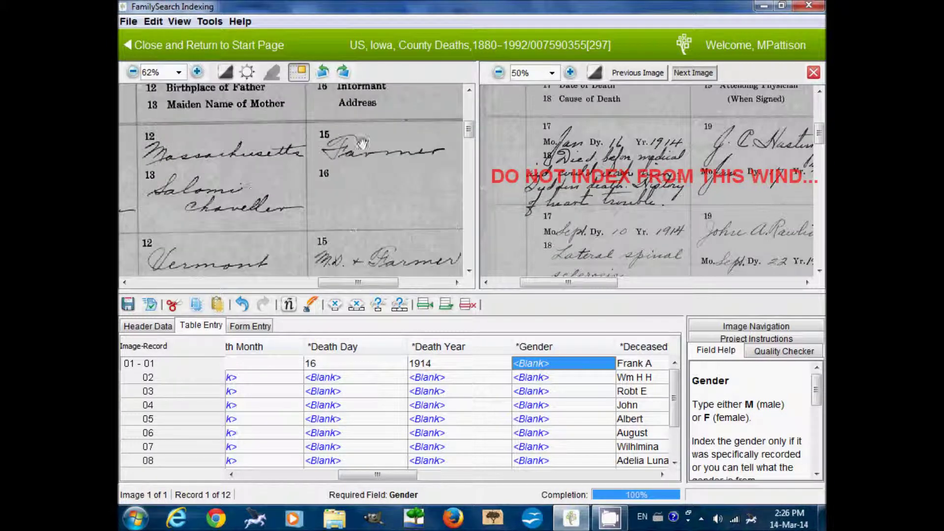
drag(181, 207, 353, 204)
drag(231, 196, 353, 193)
drag(277, 196, 331, 195)
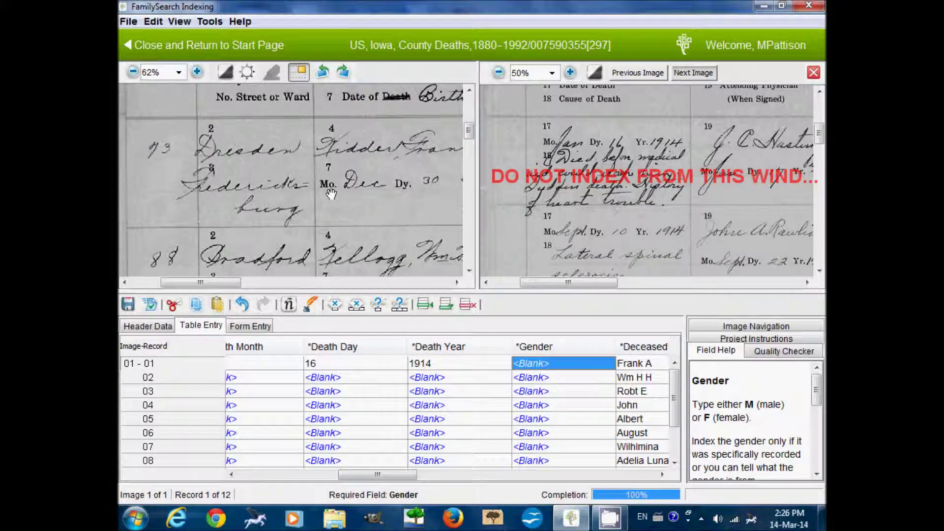
key(Tab)
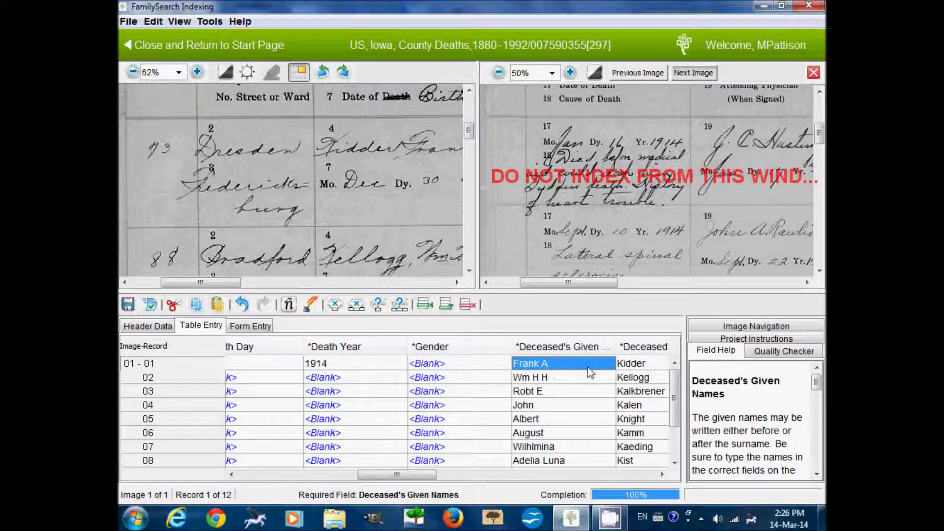
drag(412, 218, 294, 212)
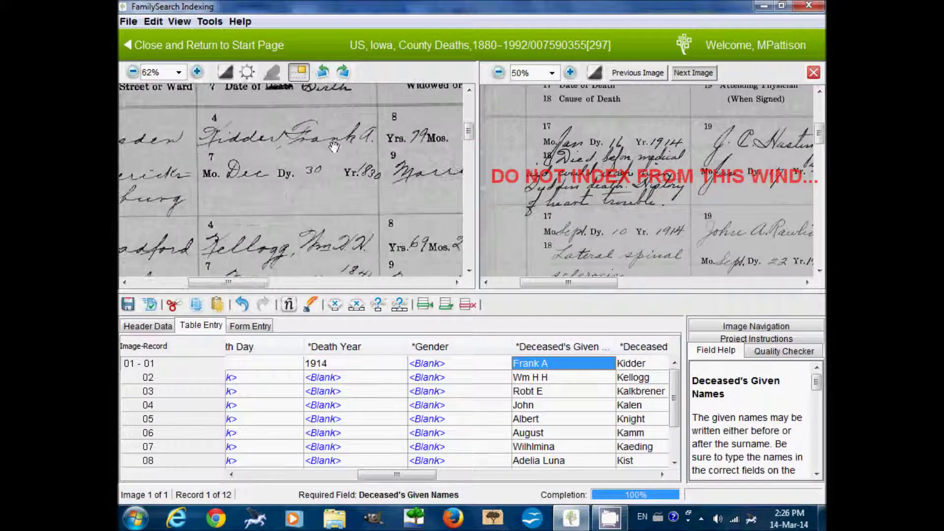
key(Tab)
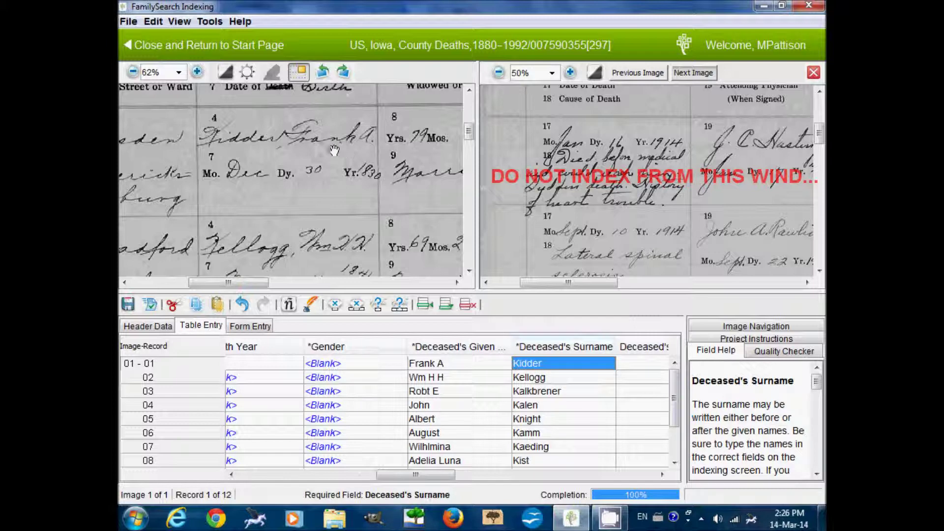
key(Tab)
key(Tab)
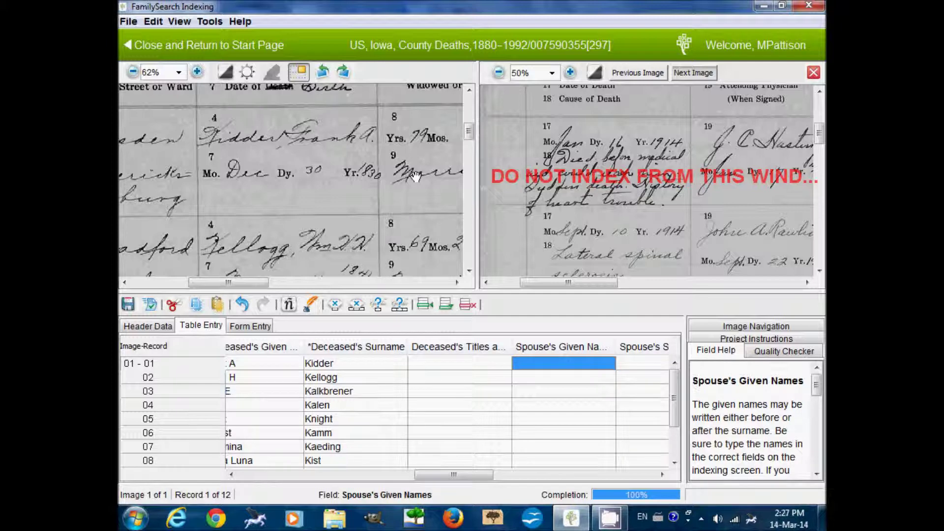
Step: Look through the columns of the batch image for any recorded spouse's name
drag(406, 177, 268, 189)
drag(368, 200, 246, 197)
drag(319, 195, 246, 194)
drag(357, 195, 214, 195)
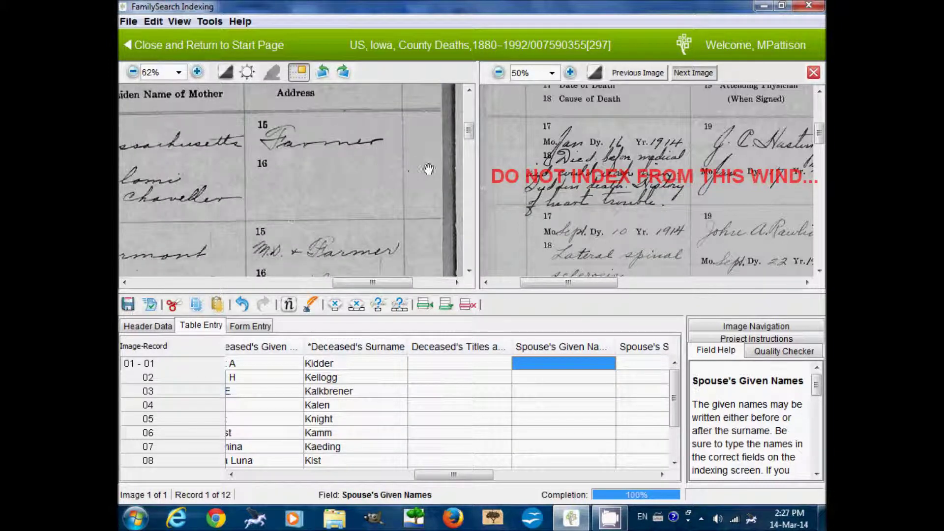
drag(337, 148, 348, 190)
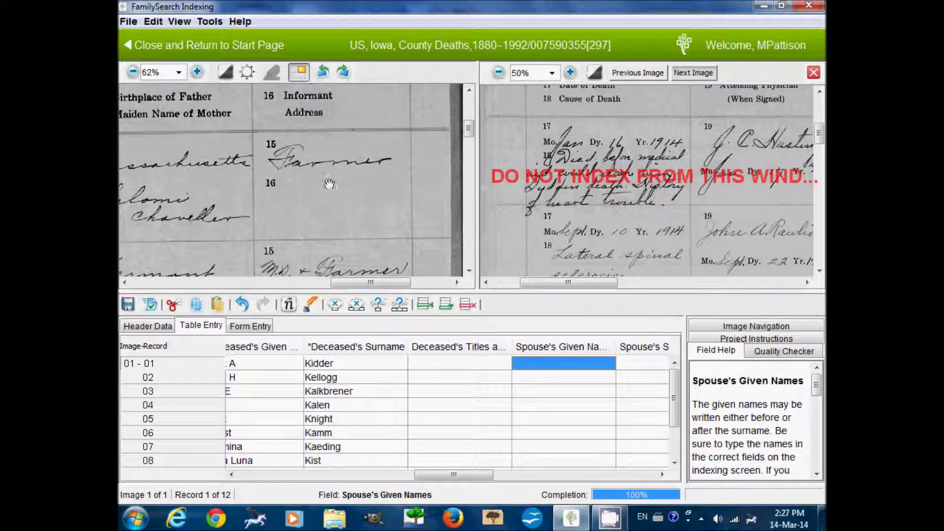
drag(331, 227, 353, 180)
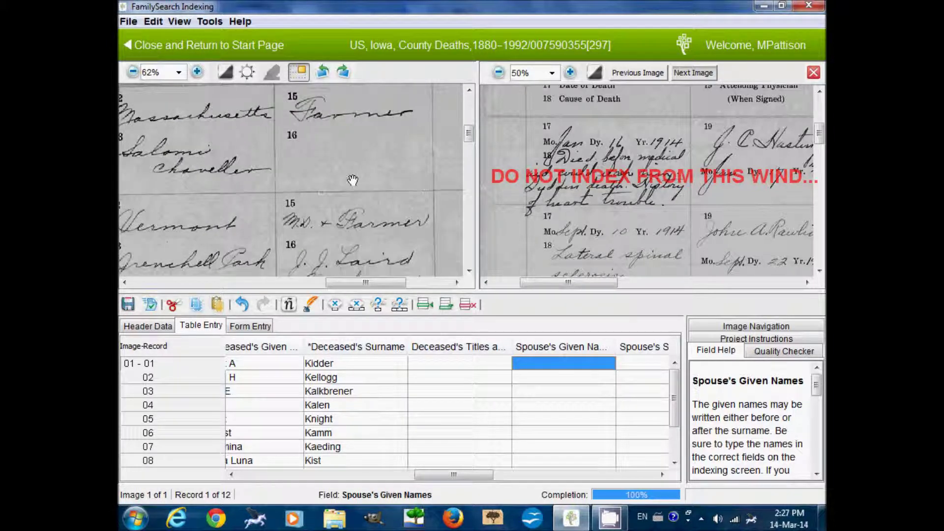
drag(308, 181, 381, 161)
drag(274, 151, 394, 190)
drag(249, 167, 384, 170)
mouse_move(308, 177)
mouse_down()
mouse_move(375, 180)
mouse_move(311, 178)
mouse_up()
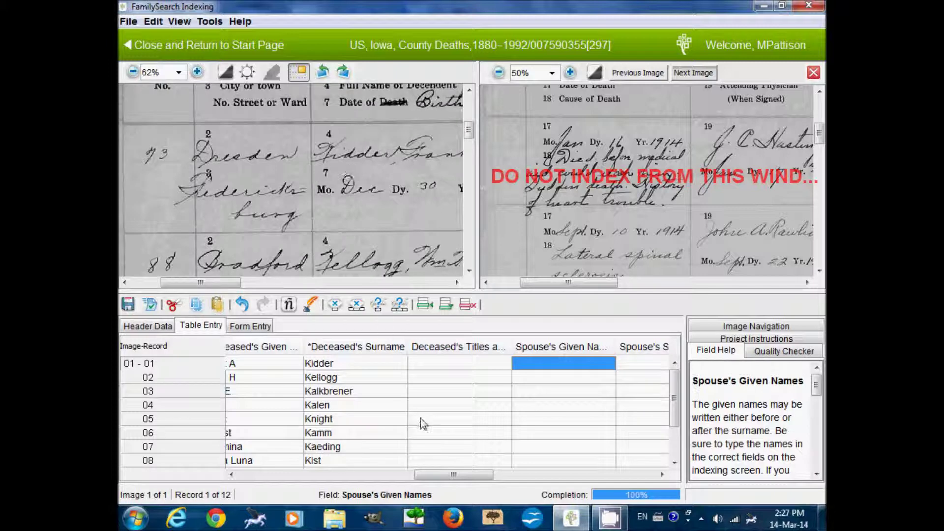
Step: Hide the Spouse's Given Names, Spouse's Surnames and Spouse's Titles and Terms fields from the entry table
drag(439, 478, 459, 487)
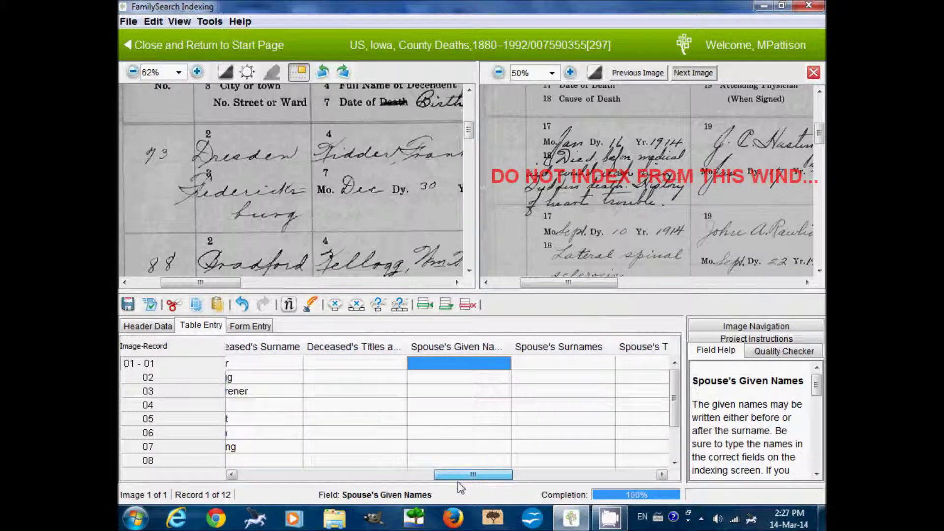
click(179, 21)
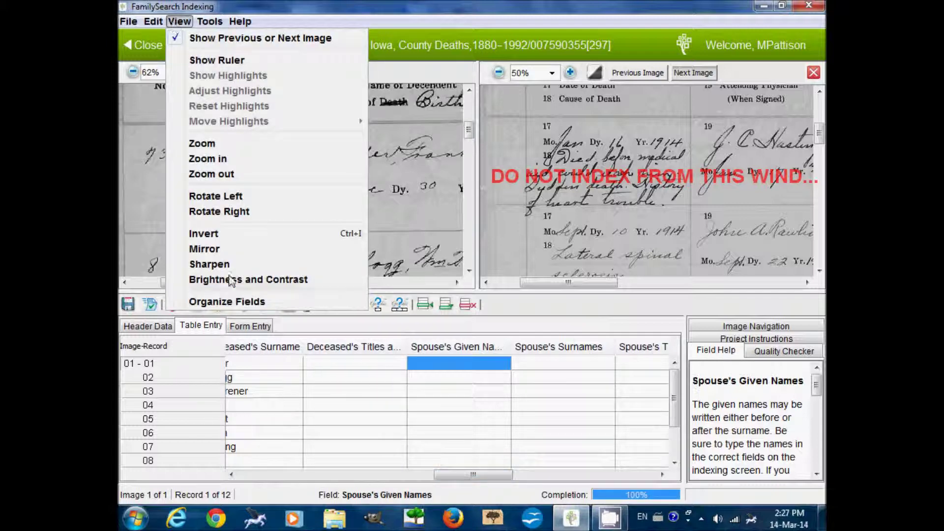
click(231, 302)
drag(457, 244, 460, 277)
click(389, 255)
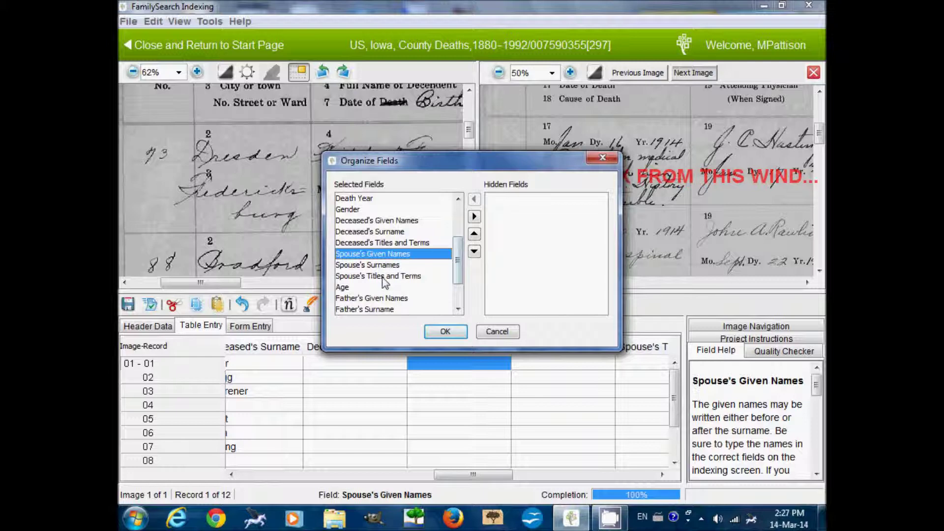
shift+click(386, 277)
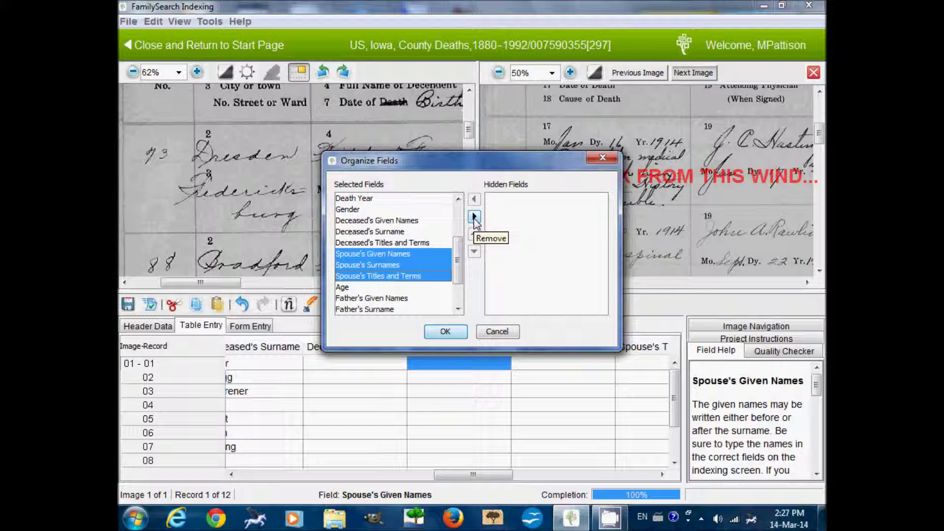
click(474, 218)
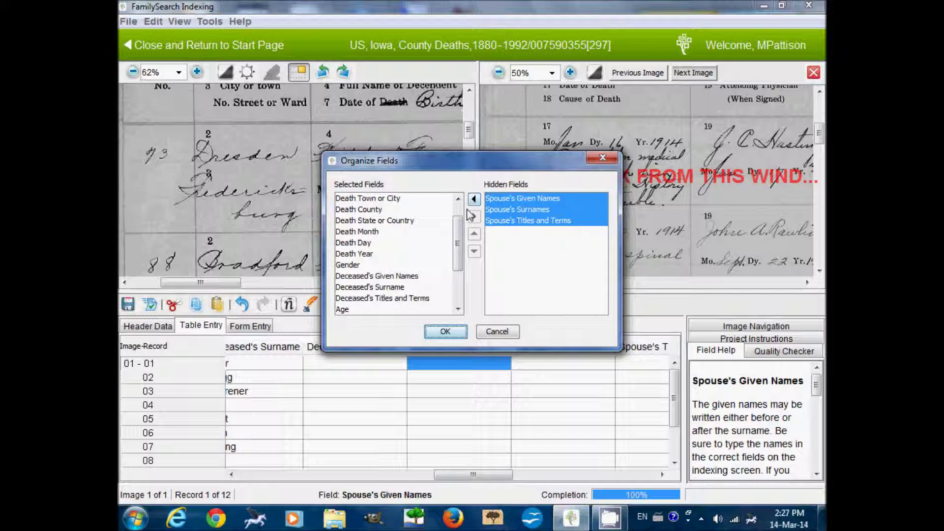
click(456, 332)
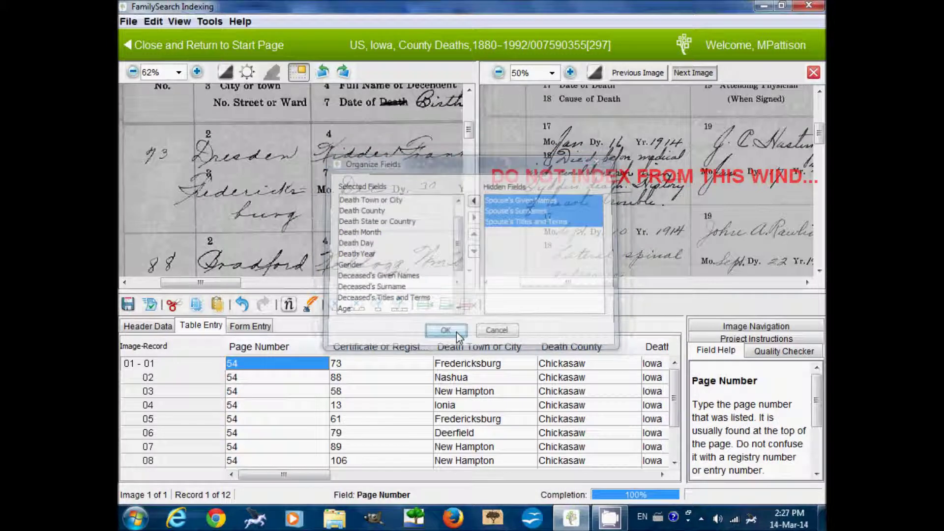
Step: Return to the first record's surname and check its title and age against the batch image
drag(319, 476, 535, 497)
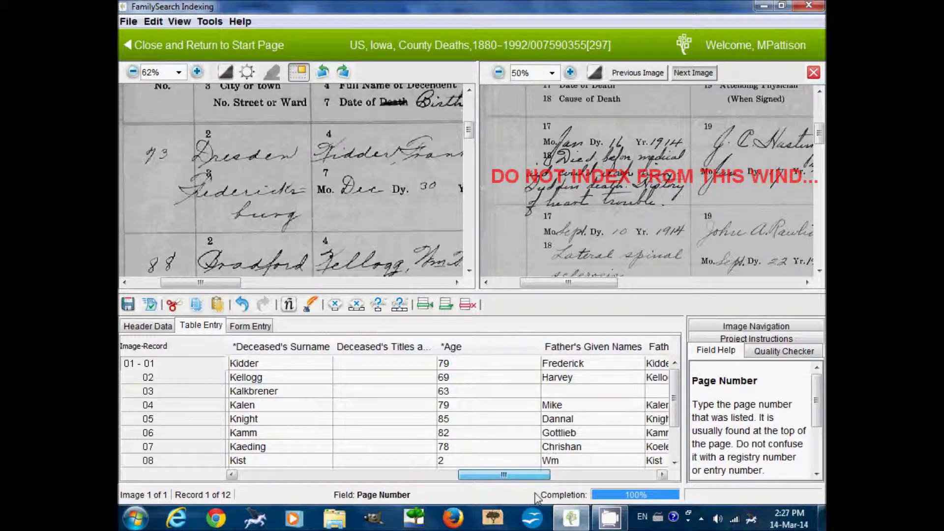
click(314, 364)
key(Tab)
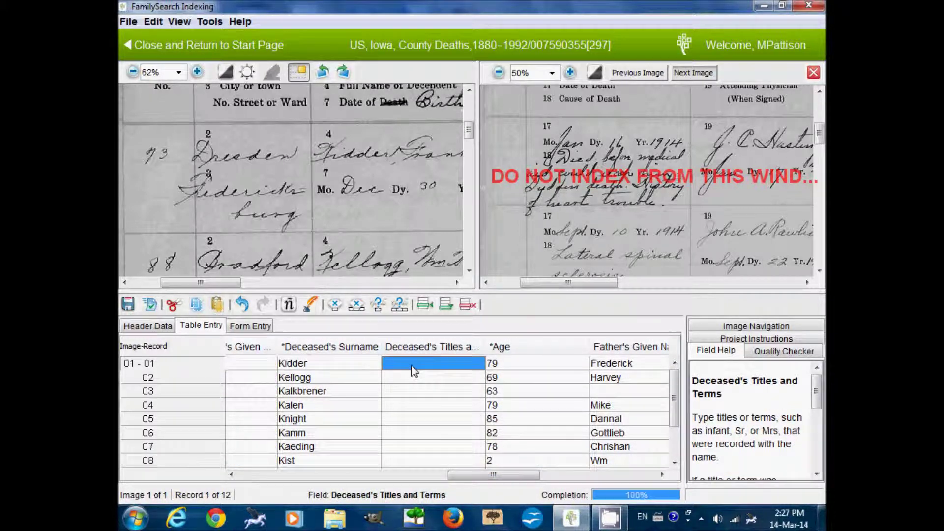
key(Tab)
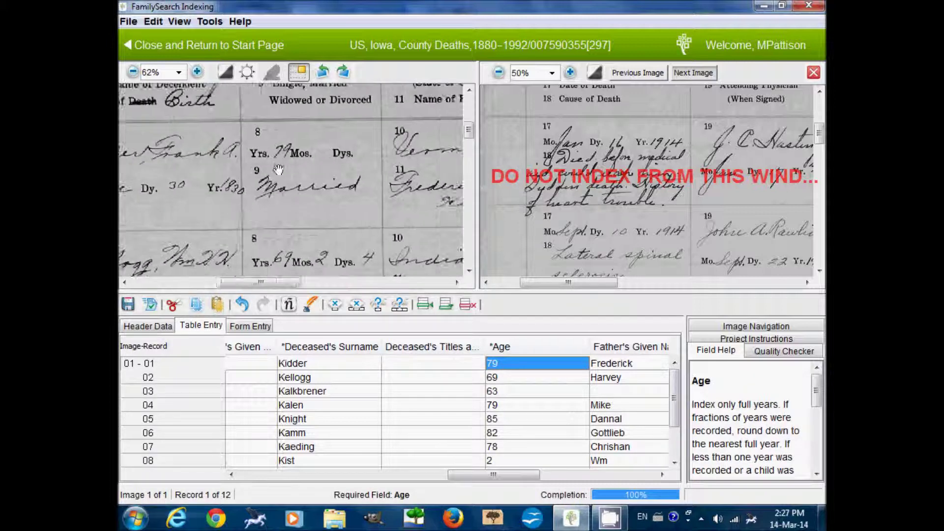
Step: Check the father's given names, surname and titles in the first record against the batch image
key(Tab)
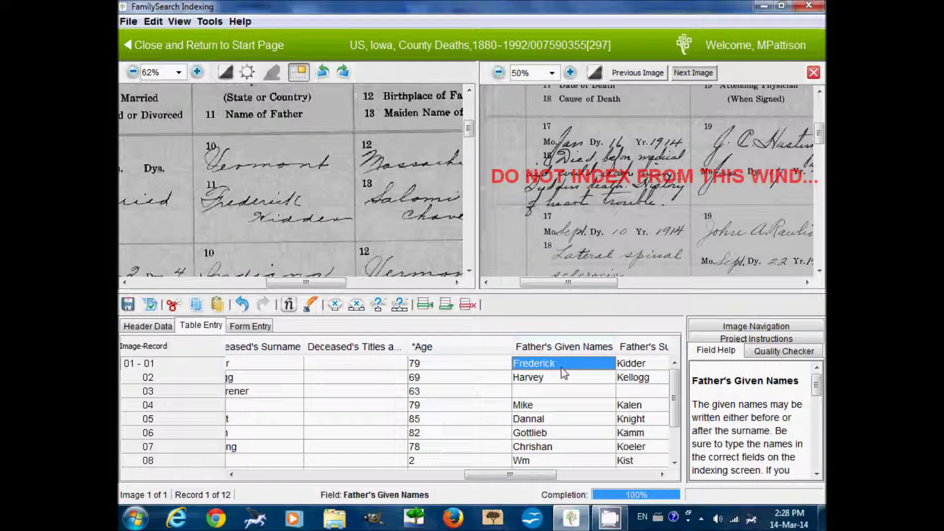
key(Tab)
key(Tab)
drag(410, 218, 270, 221)
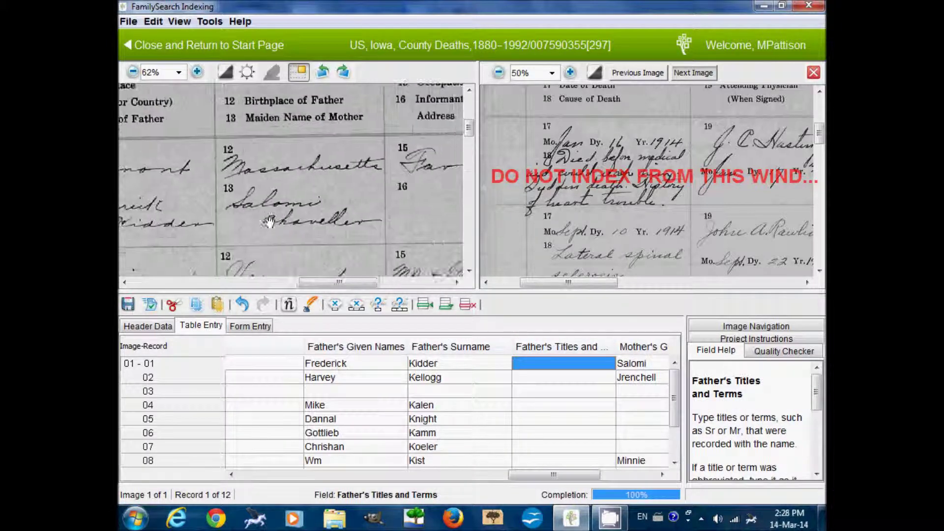
Step: Correct the mother's given name in the first record so that it ends in e
key(Tab)
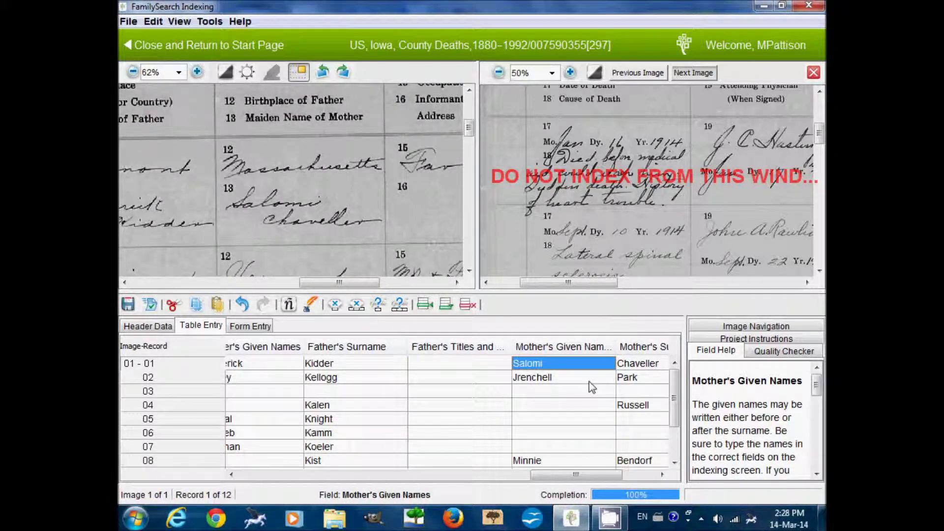
click(568, 365)
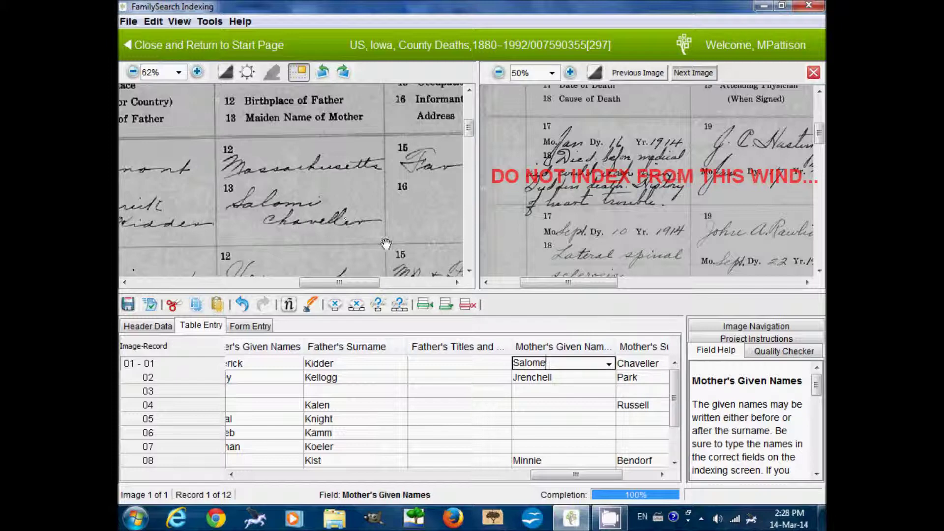
key(Tab)
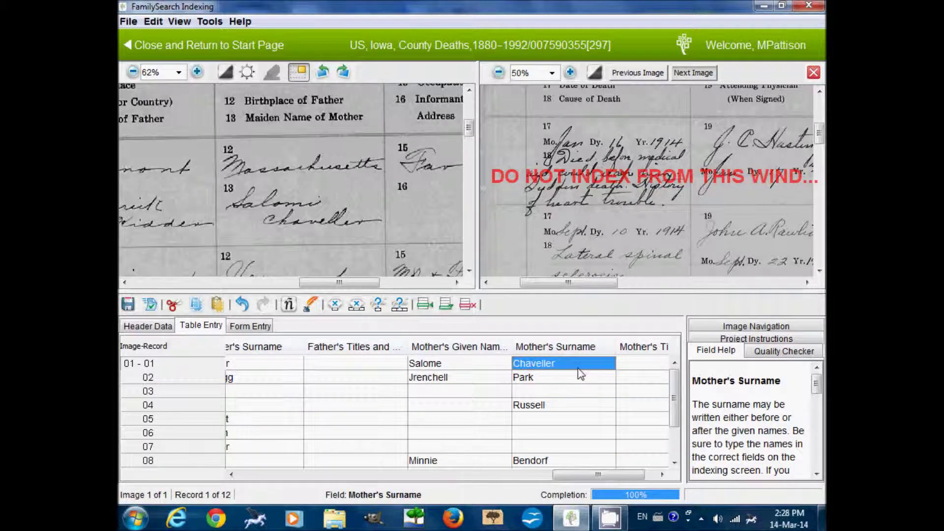
Step: Move on to the second record and locate its entry on both the batch image and the next image
key(Tab)
key(Tab)
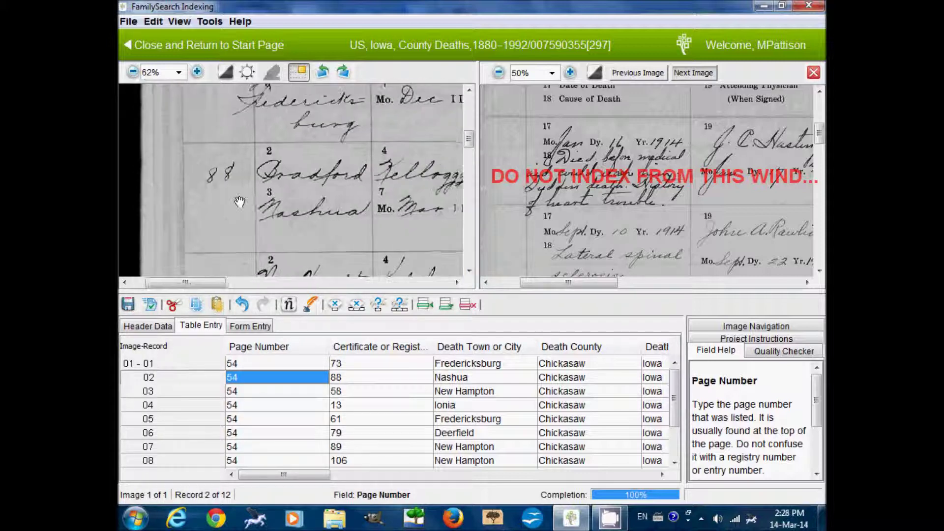
scroll(663, 205, down, 3)
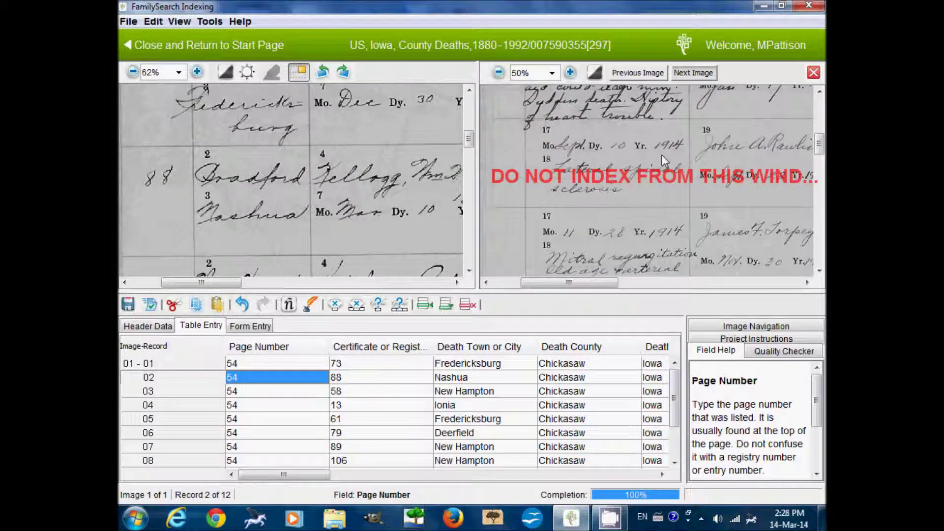
Step: Check the second record's certificate number, death town, county and state against the batch image
scroll(338, 190, down, 1)
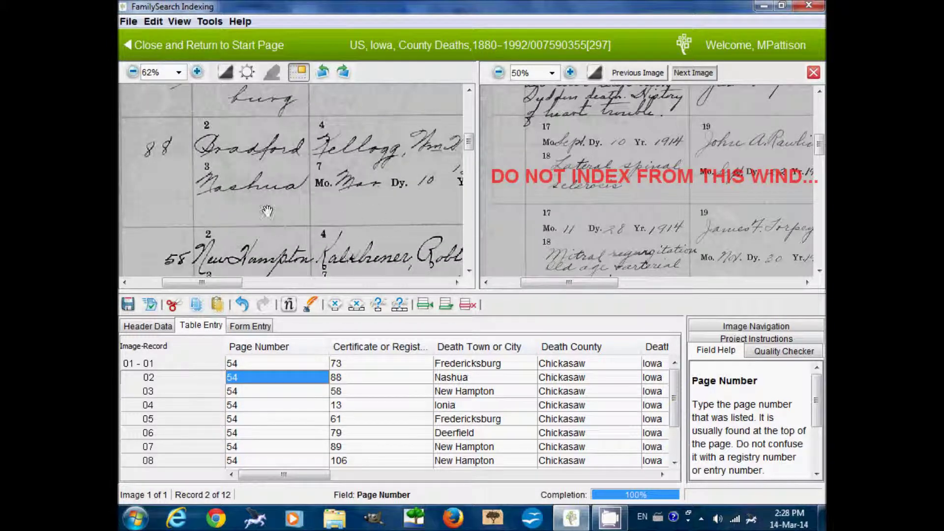
key(Tab)
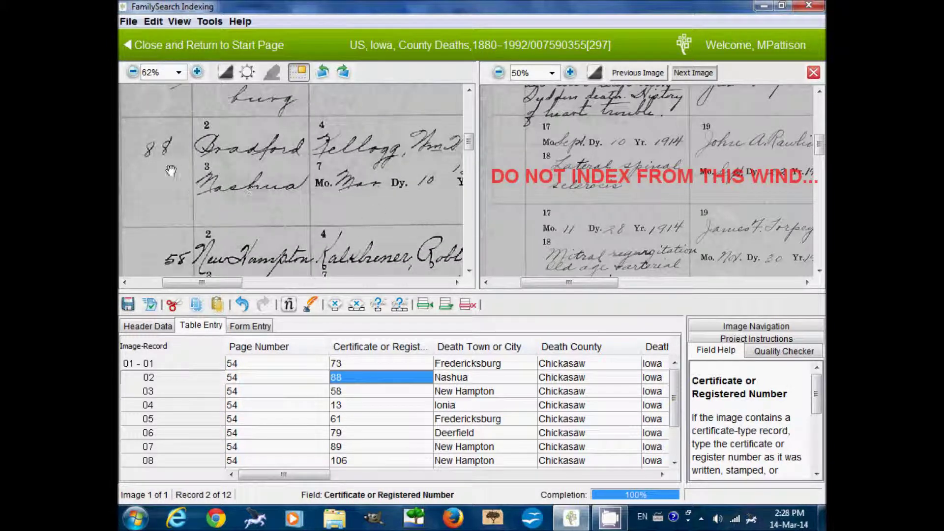
key(Tab)
key(Tab)
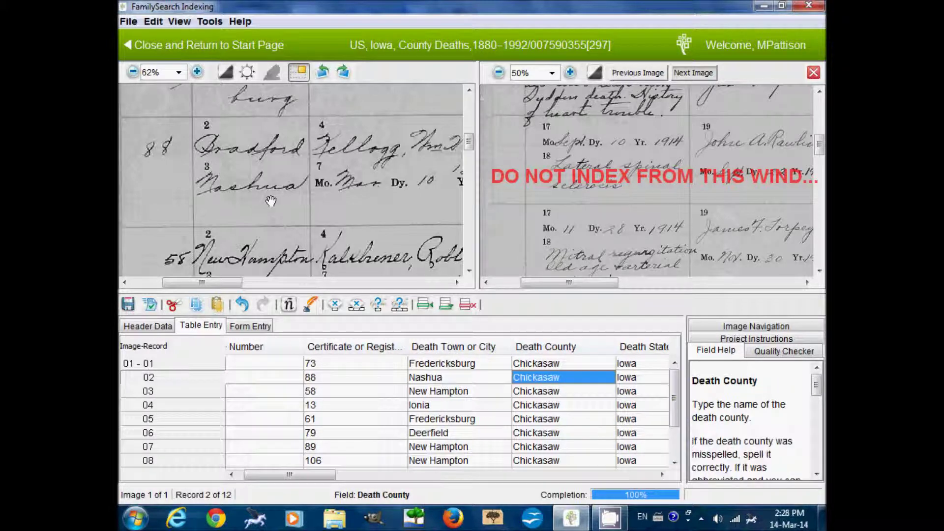
key(Tab)
key(Tab)
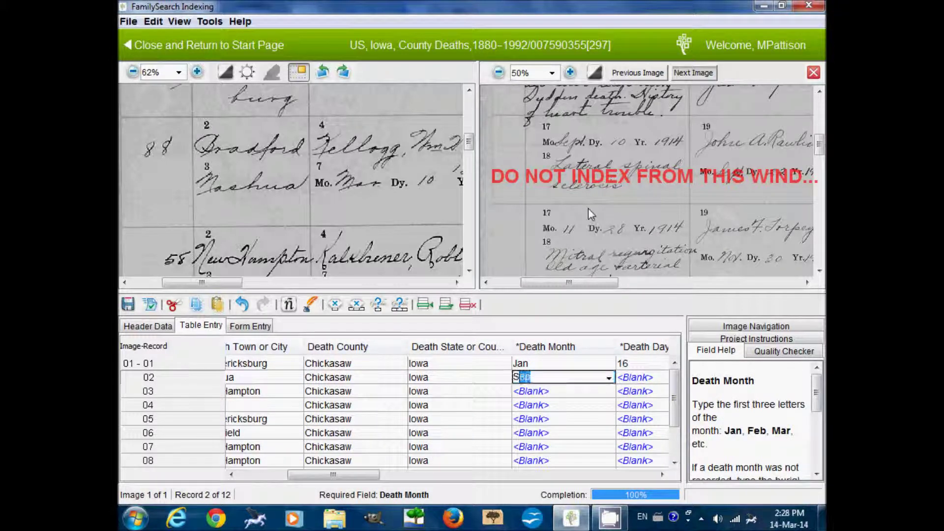
Step: Enter the second record's death date from the next image: month Sep, day 10, year 1914
text(S)
key(Tab)
text(10)
key(Tab)
text(1914)
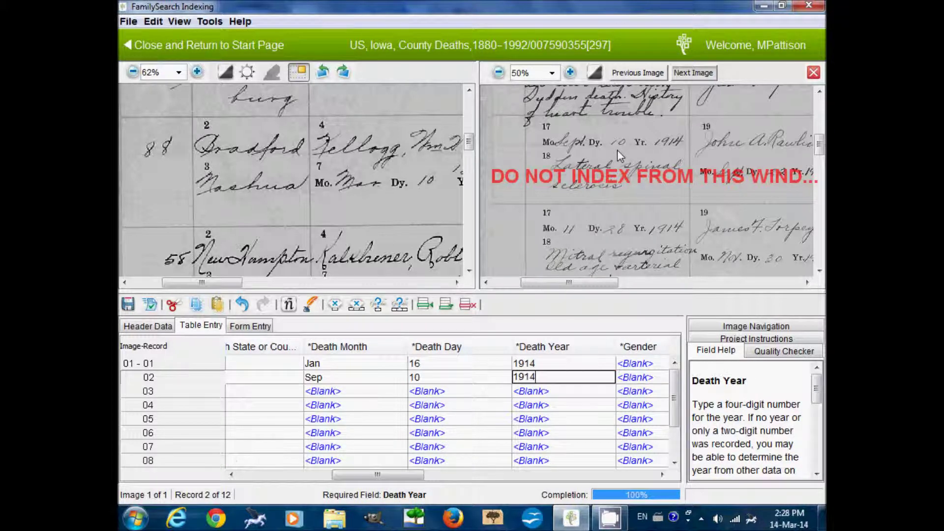
key(Tab)
Step: Examine the second record's full entry on the batch image for any indication of gender
drag(433, 204, 140, 206)
drag(338, 200, 187, 203)
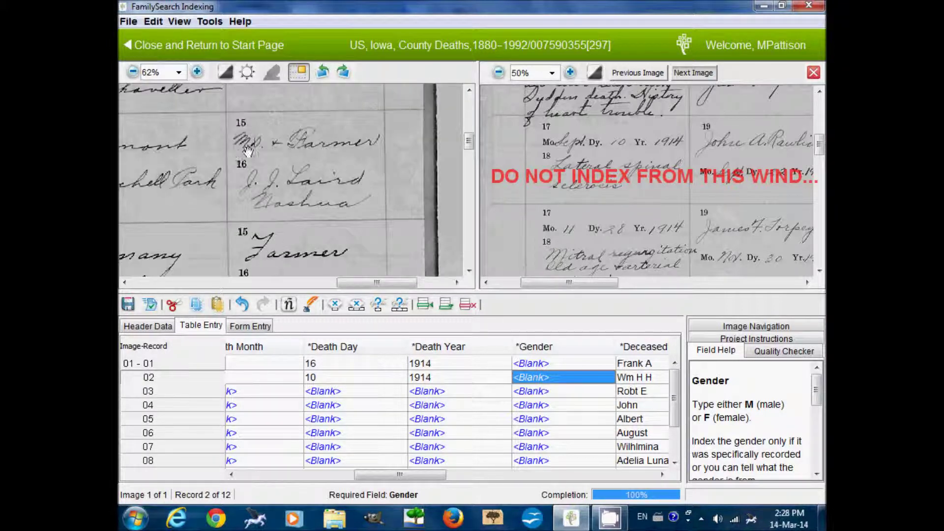
drag(202, 178, 426, 179)
drag(266, 178, 358, 180)
Step: Check the deceased's given names, surname, titles and age in the second record against the batch image
key(Tab)
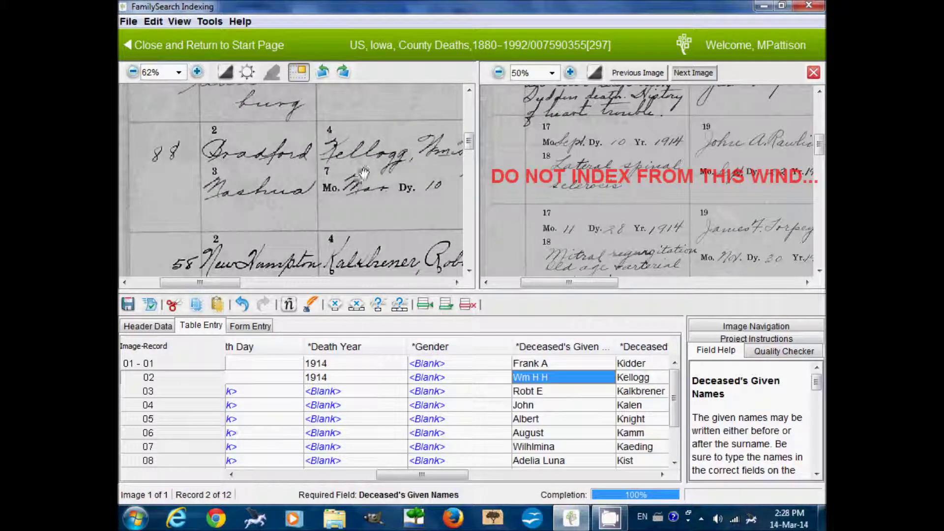
drag(408, 213, 301, 212)
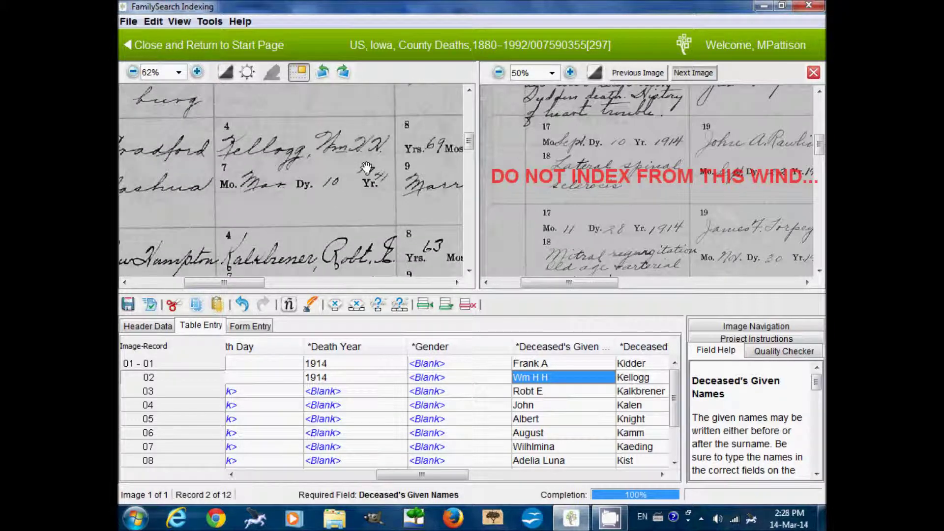
key(Tab)
key(Tab)
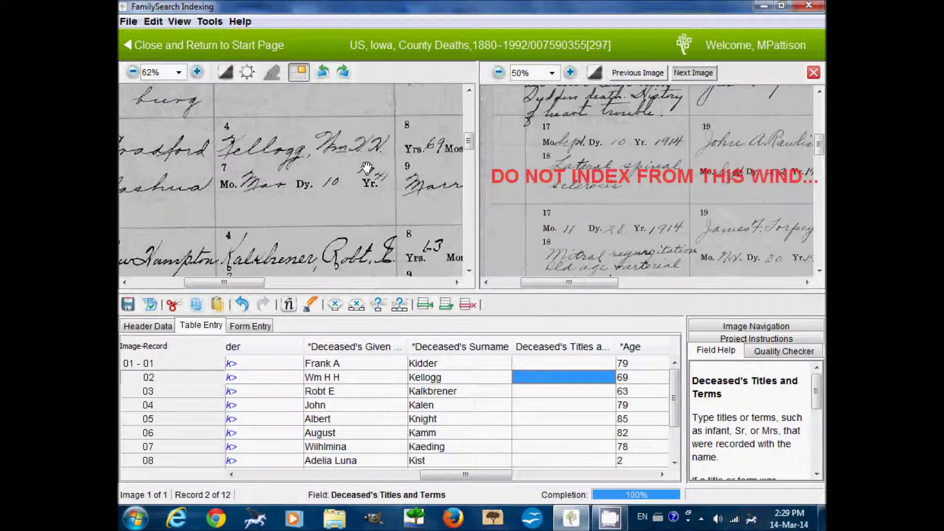
key(Tab)
drag(366, 167, 288, 180)
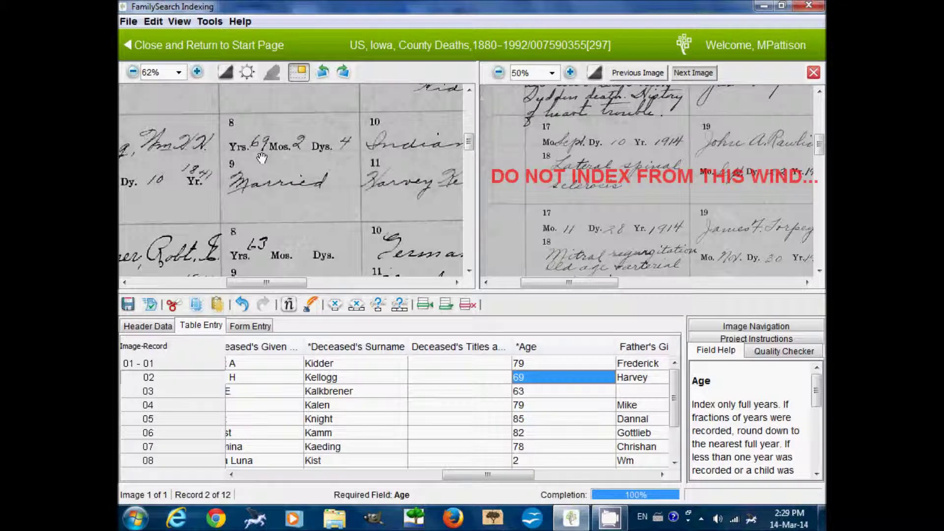
Step: Check the father's and mother's names and titles in the second record against the batch image
key(Tab)
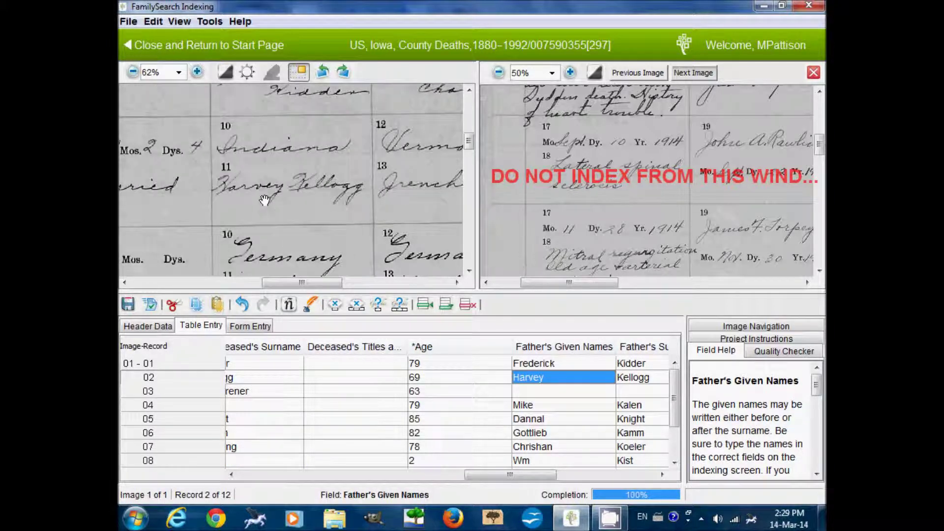
key(Tab)
key(Tab)
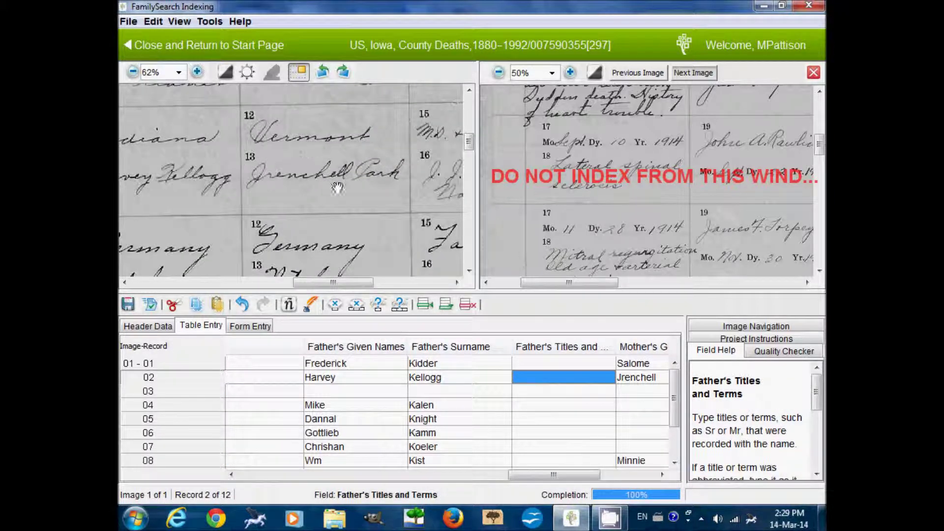
key(Tab)
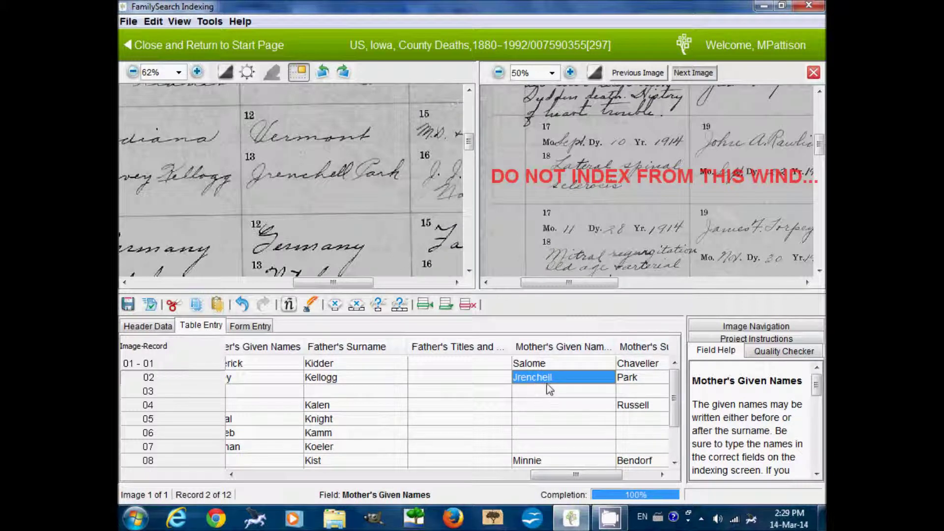
key(Tab)
key(Tab)
Step: Move on to the third record and check its certificate number, death town, county and state against the batch image
key(Tab)
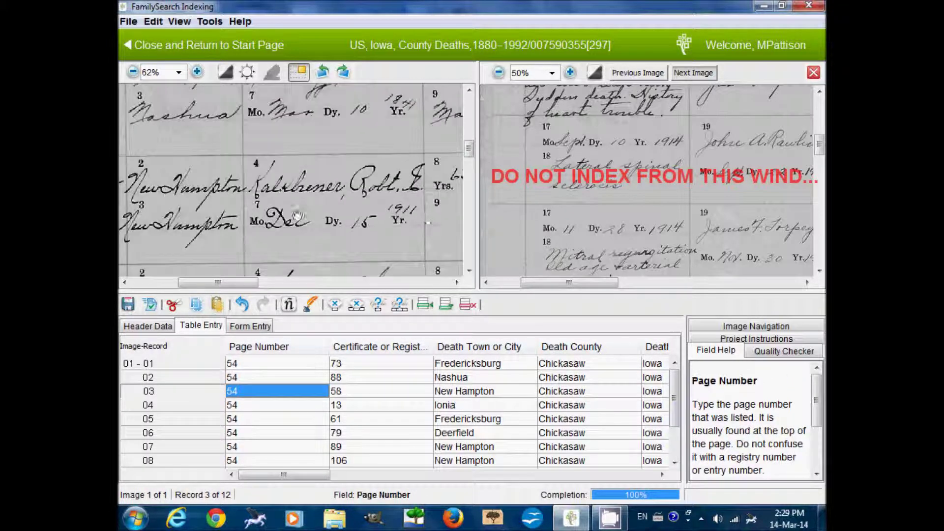
scroll(596, 170, down, 3)
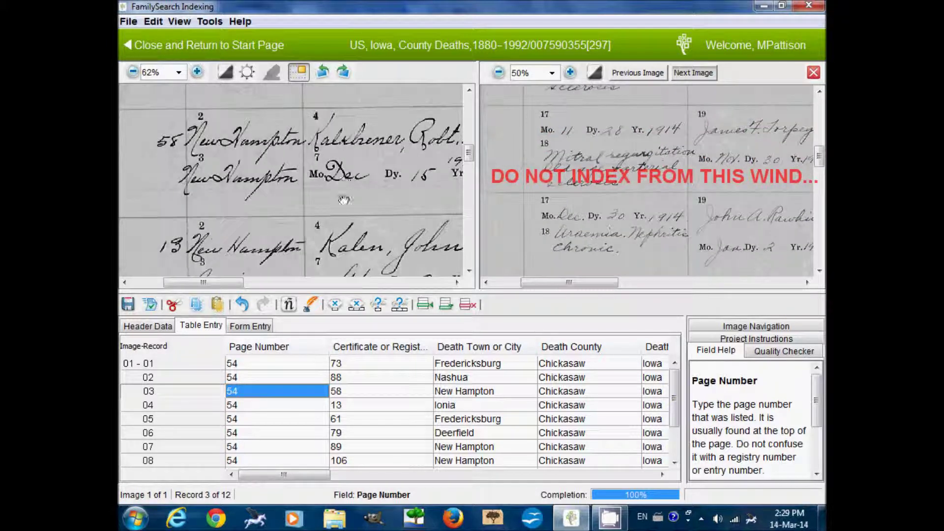
key(Tab)
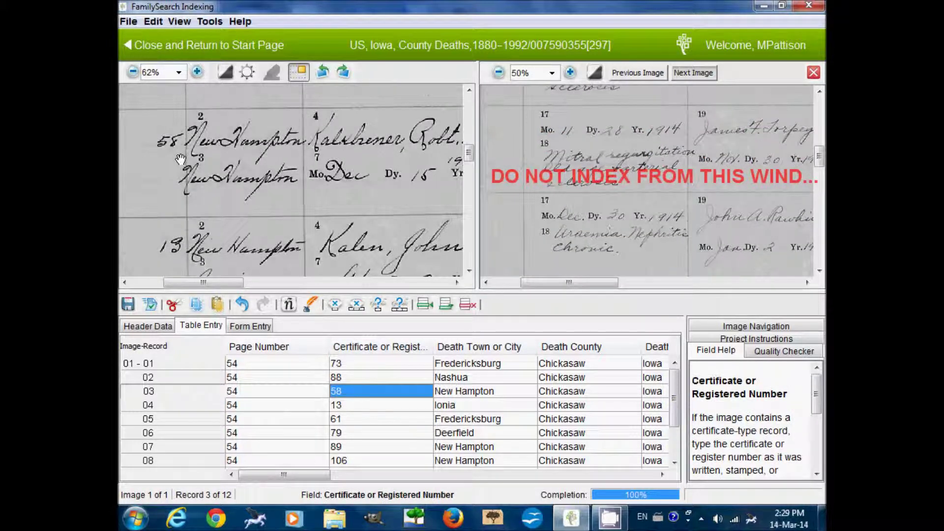
key(Tab)
key(Tab)
key(Tab)
key(Tab)
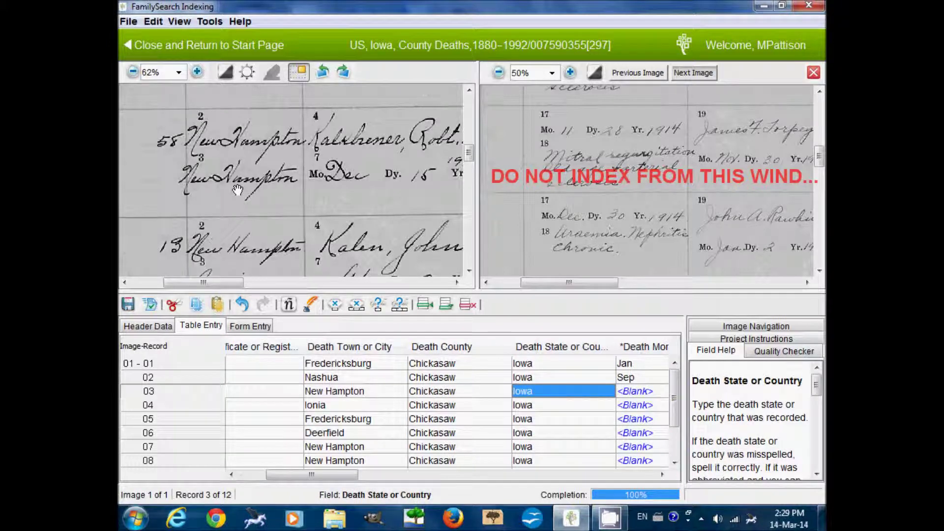
Step: Enter the third record's death date from the next image: month Nov, day 28, year 1914
text(Nov)
key(Tab)
text(28)
key(Tab)
text(1914)
key(Tab)
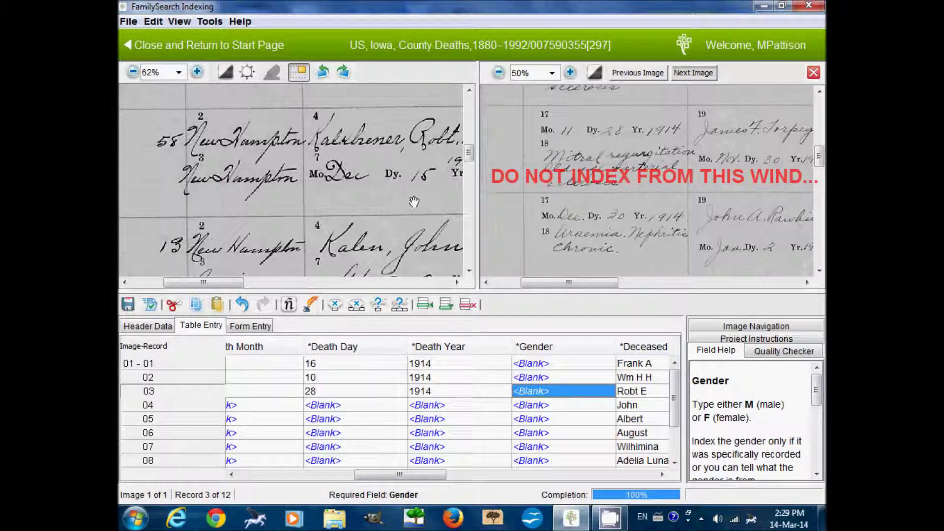
Step: Examine the third record's entry on the batch image for any indication of gender
drag(425, 203, 208, 206)
mouse_move(384, 211)
mouse_down()
mouse_move(187, 218)
mouse_move(322, 189)
mouse_move(457, 189)
mouse_up()
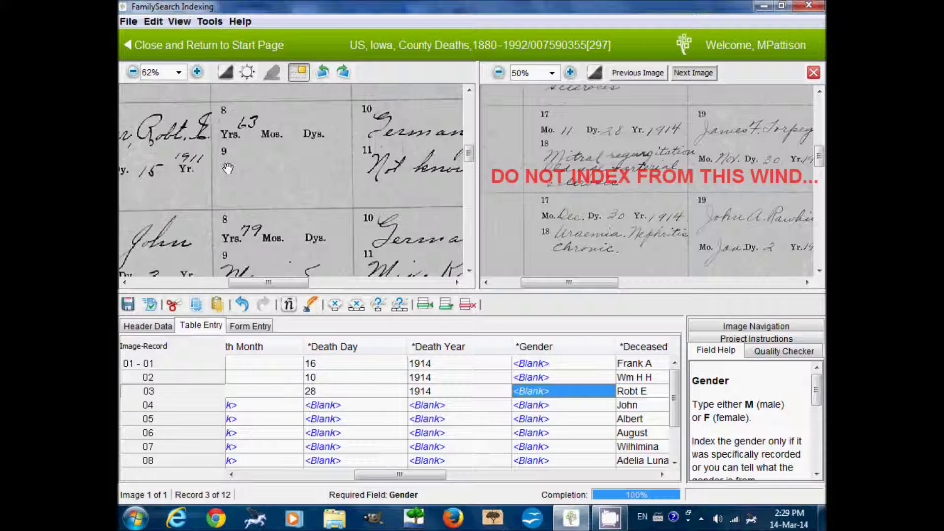
drag(228, 169, 438, 177)
drag(310, 186, 403, 163)
Step: Check the deceased's given names, surname, titles and age in the third record against the batch image
key(Tab)
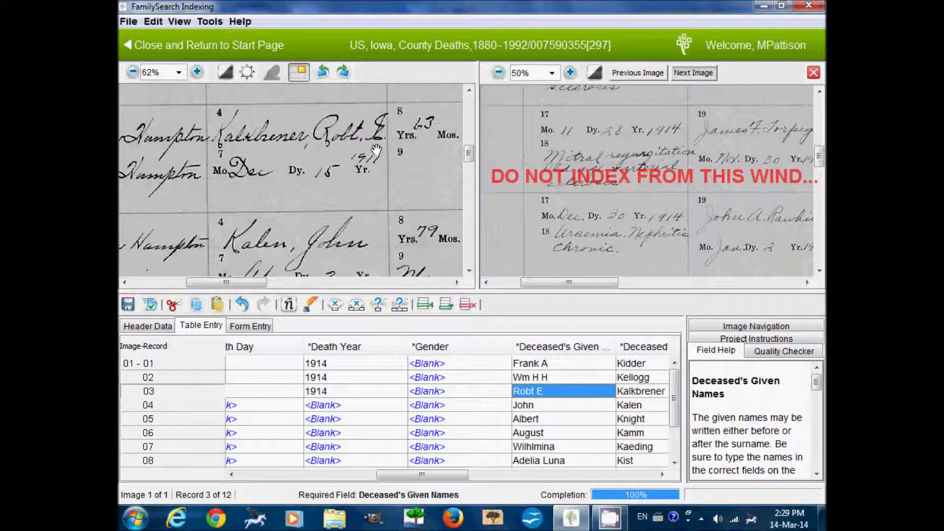
key(Tab)
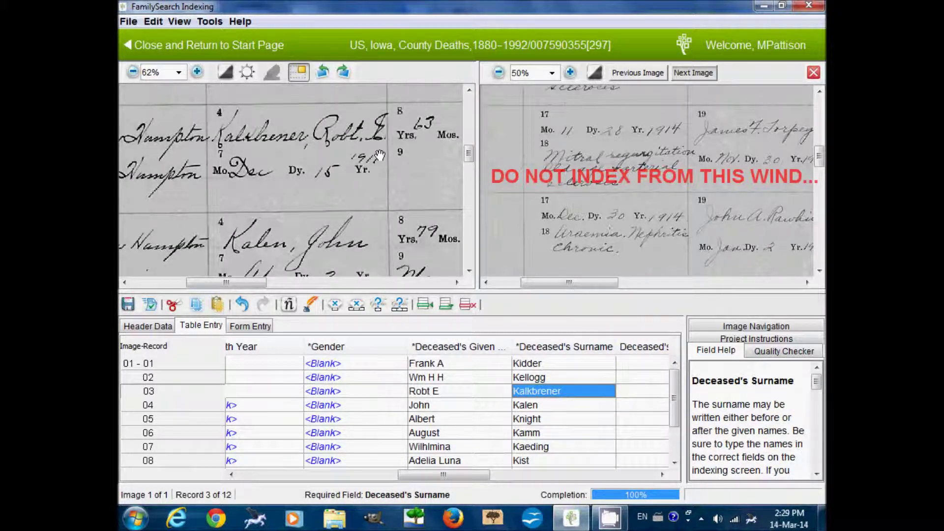
key(Tab)
key(Tab)
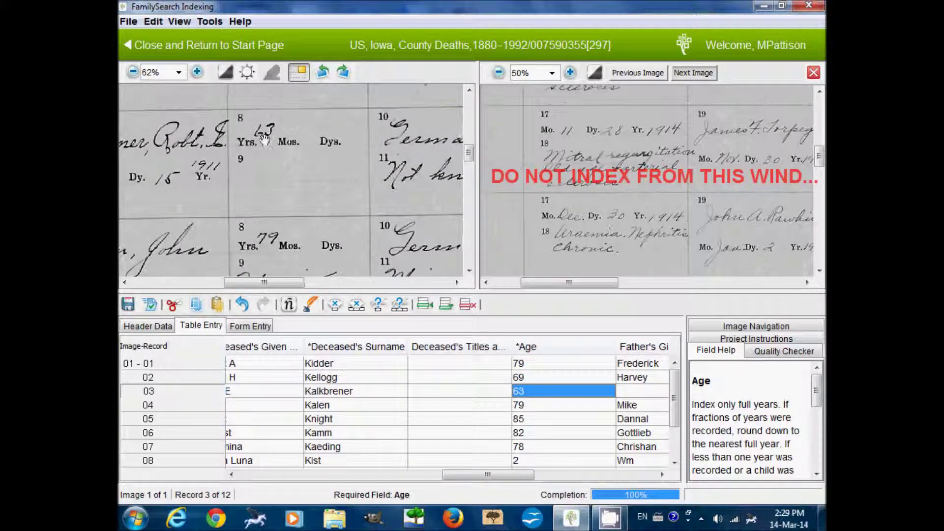
Step: Check the father's and mother's name and title fields in the third record against the batch image
key(Tab)
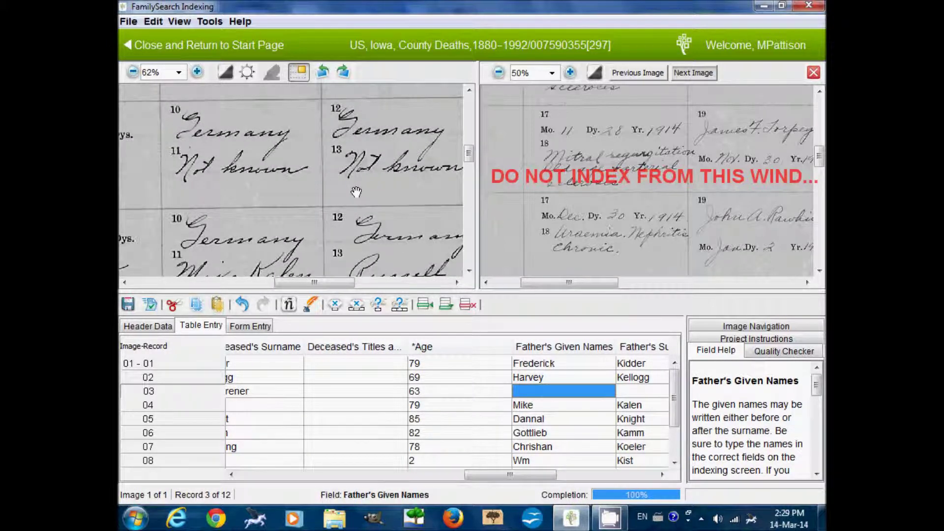
key(Tab)
key(Tab)
key(Tab)
key(Tab)
key(Tab)
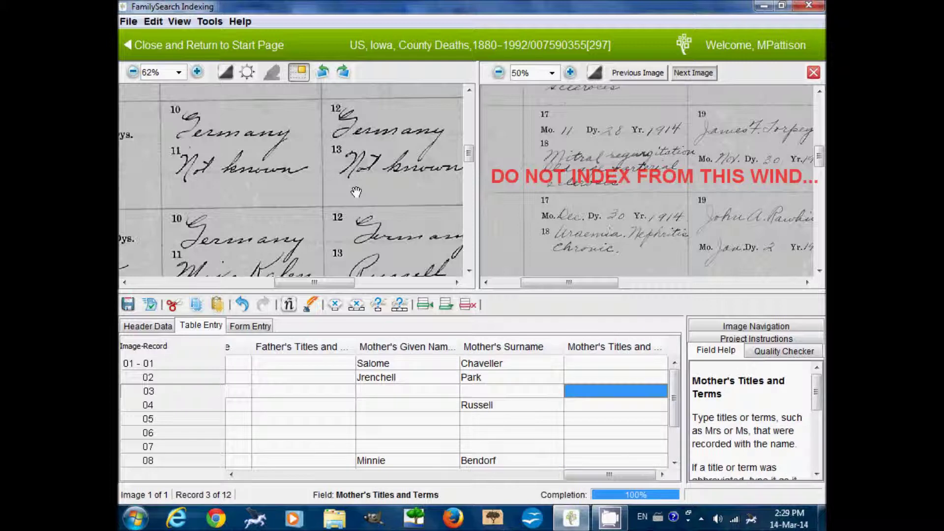
Step: Move on to the fourth record and check its certificate number, death town, county and state against the batch image
key(Tab)
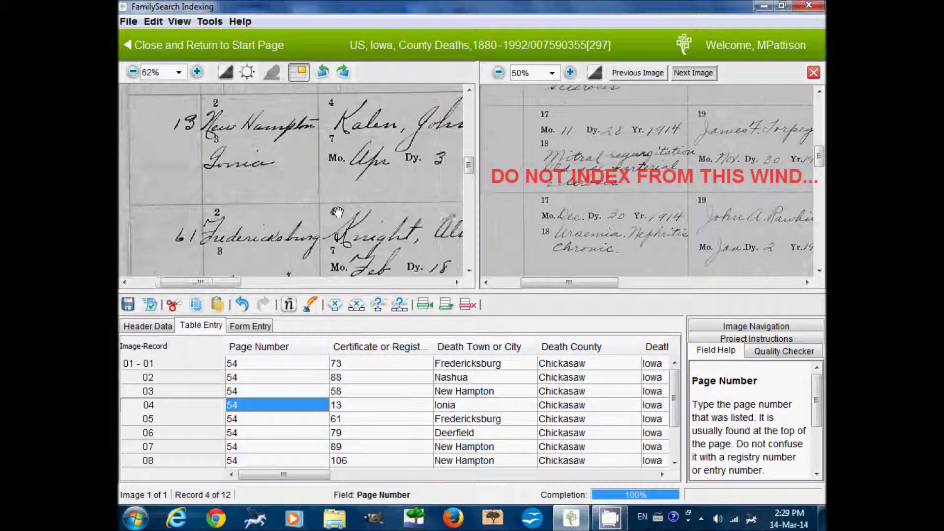
scroll(654, 207, down, 3)
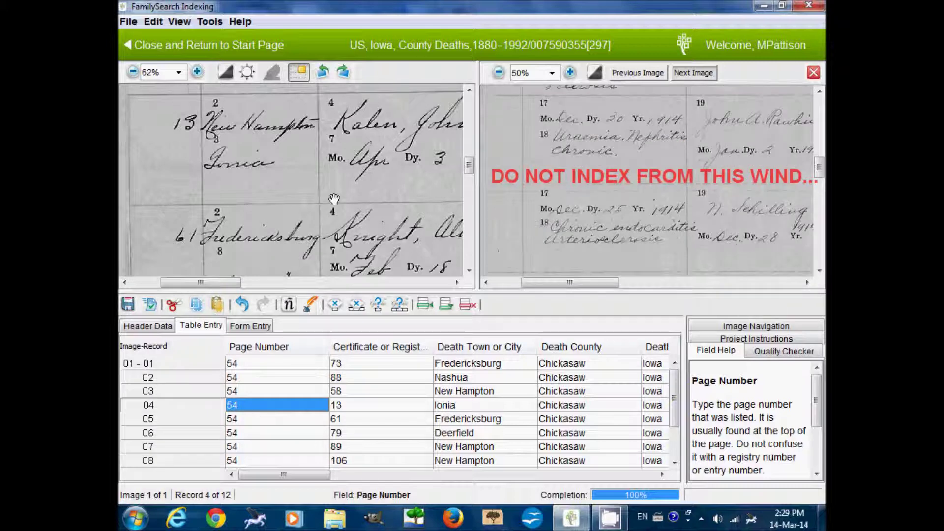
drag(334, 199, 322, 211)
click(396, 411)
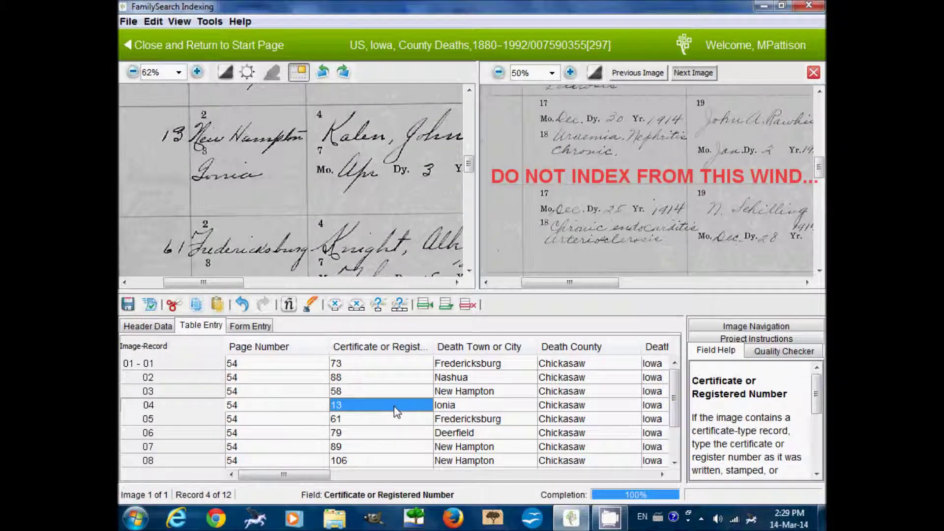
click(461, 408)
key(Tab)
key(Tab)
key(Tab)
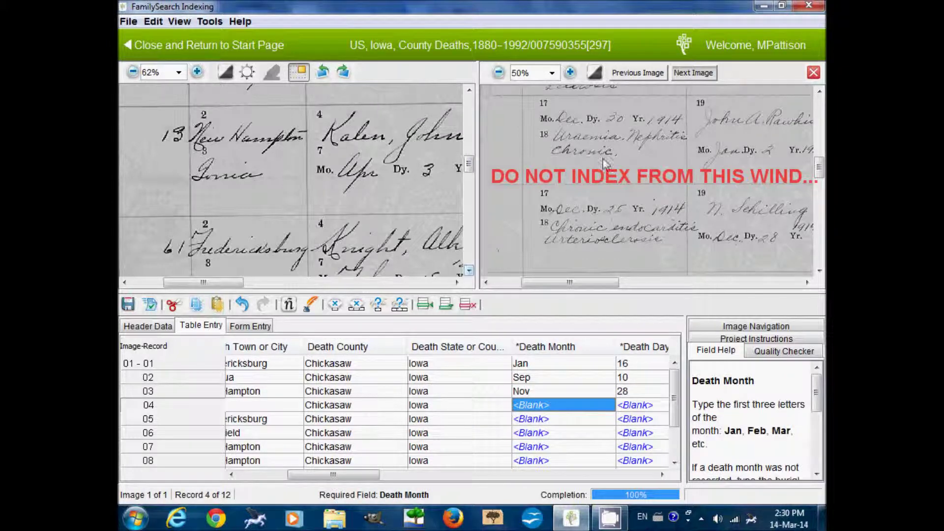
Step: Enter the fourth record's death date from the next image: month Dec, day 30, year 1914
text(Dec)
key(Tab)
text(30)
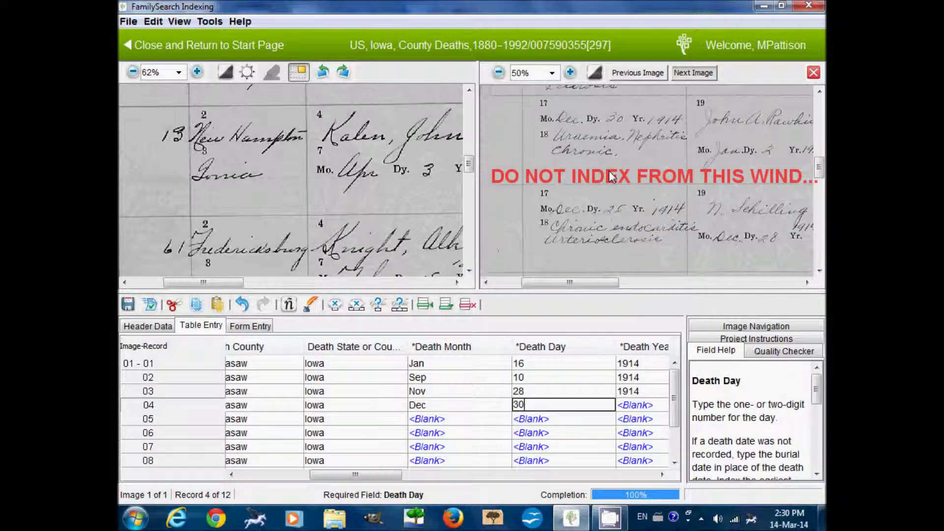
key(Tab)
text(1914)
key(Tab)
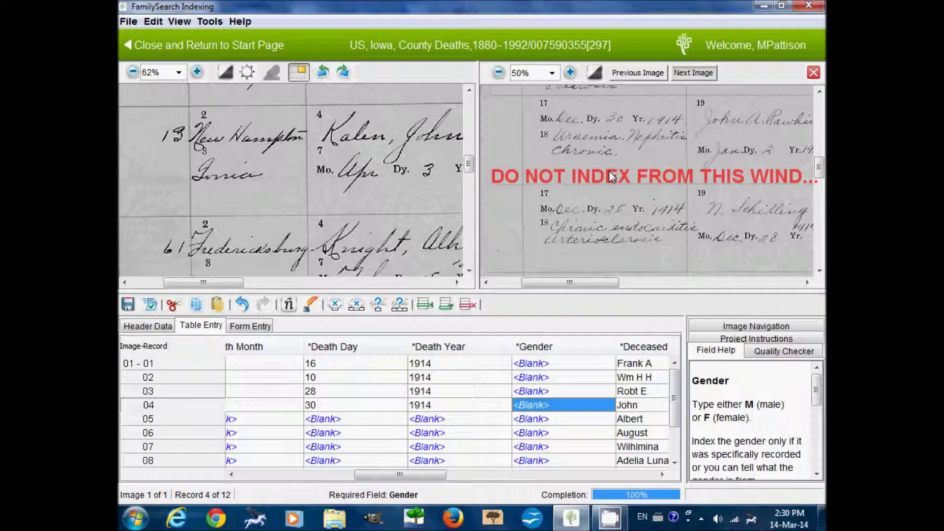
Step: Examine the fourth record's full entry on the batch image for any indication of gender
drag(354, 211, 236, 211)
drag(409, 209, 236, 211)
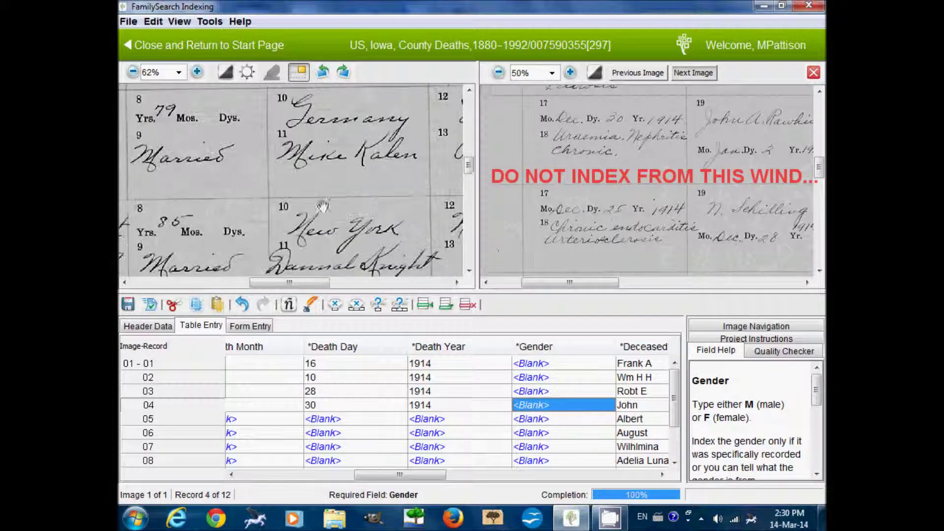
drag(361, 203, 165, 204)
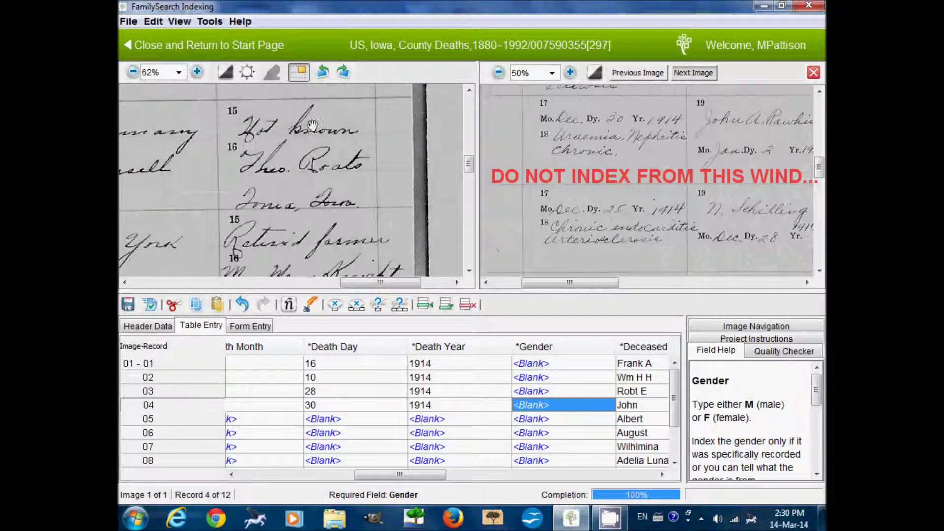
drag(227, 185, 415, 204)
mouse_move(227, 204)
mouse_down()
mouse_move(421, 205)
mouse_move(237, 196)
mouse_up()
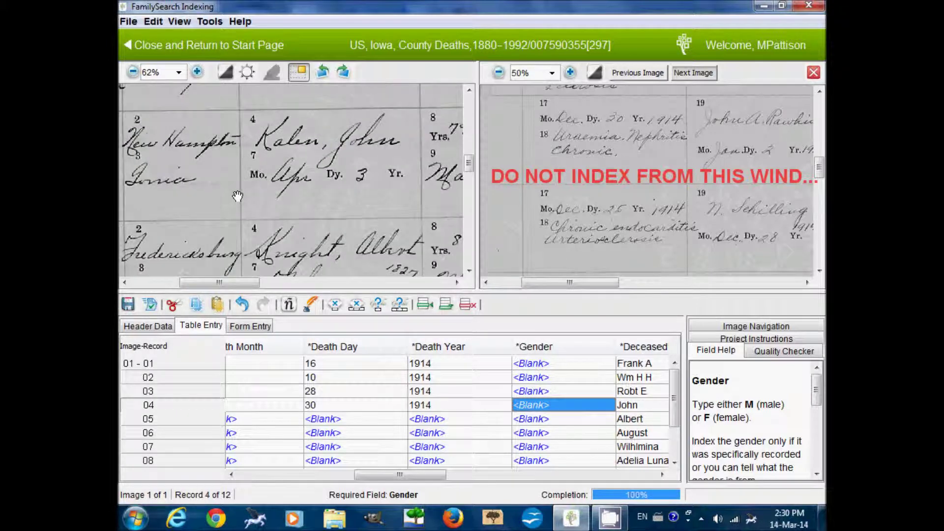
Step: Check the deceased's names, titles and age and the father's given names in the fourth record against the batch image
key(Tab)
key(Tab)
key(Tab)
key(Tab)
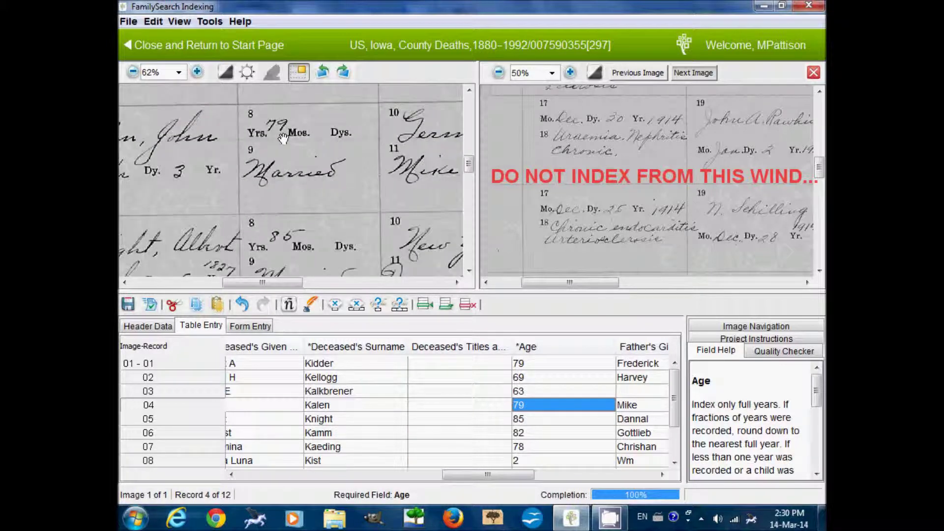
key(Tab)
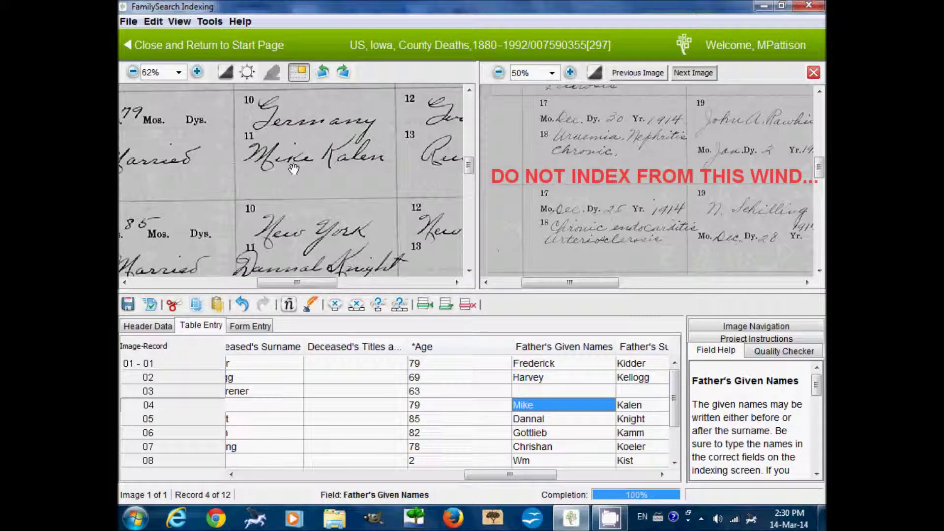
Step: Check the father's surname and titles and the mother's names and titles in the fourth record against the batch image
key(Tab)
key(Tab)
key(Tab)
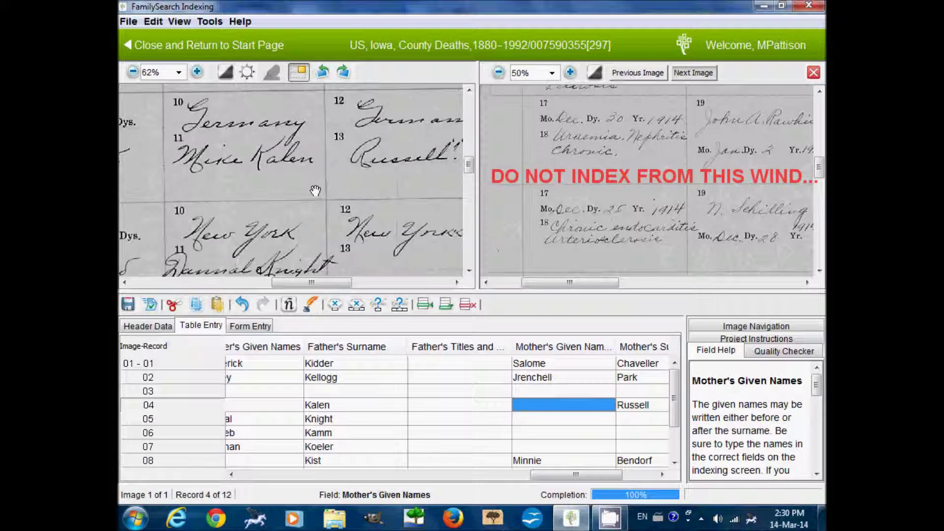
key(Tab)
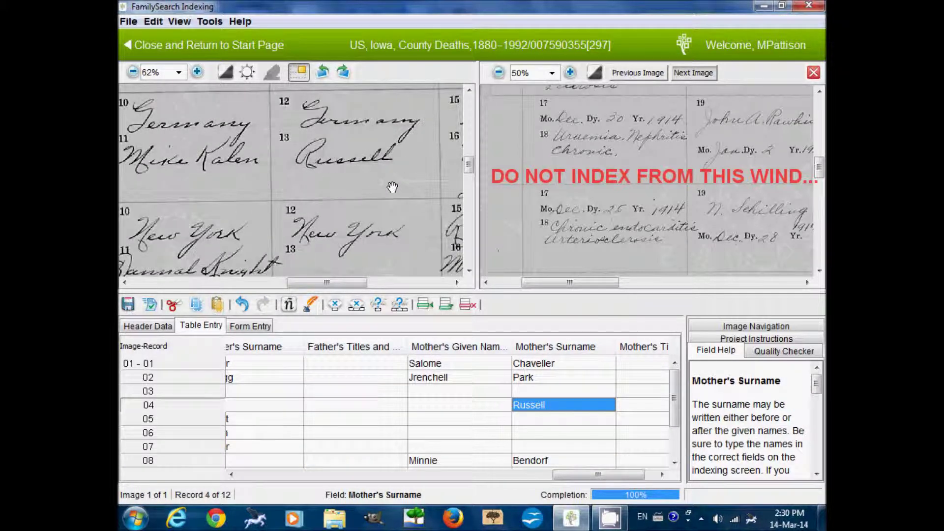
key(Tab)
Step: Move on to the fifth record and check its certificate number, death town, county and state against the batch image
key(Tab)
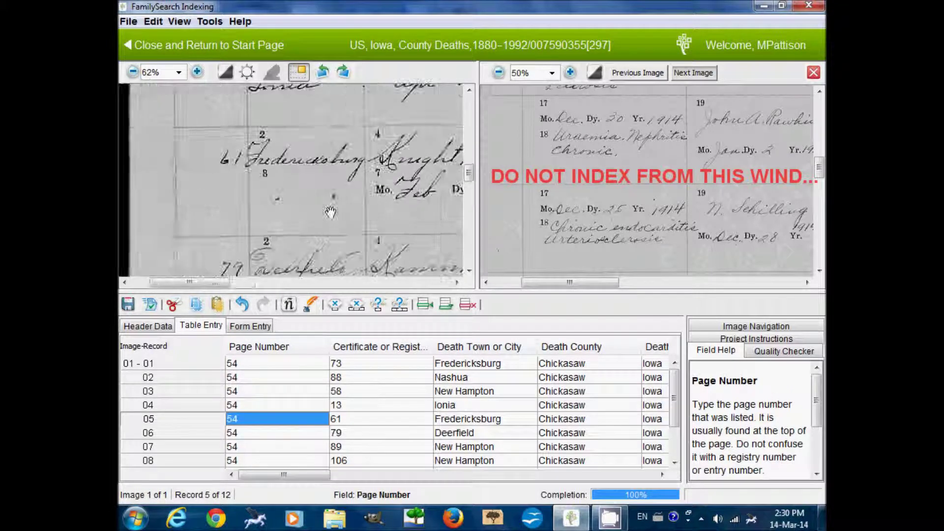
scroll(596, 165, down, 3)
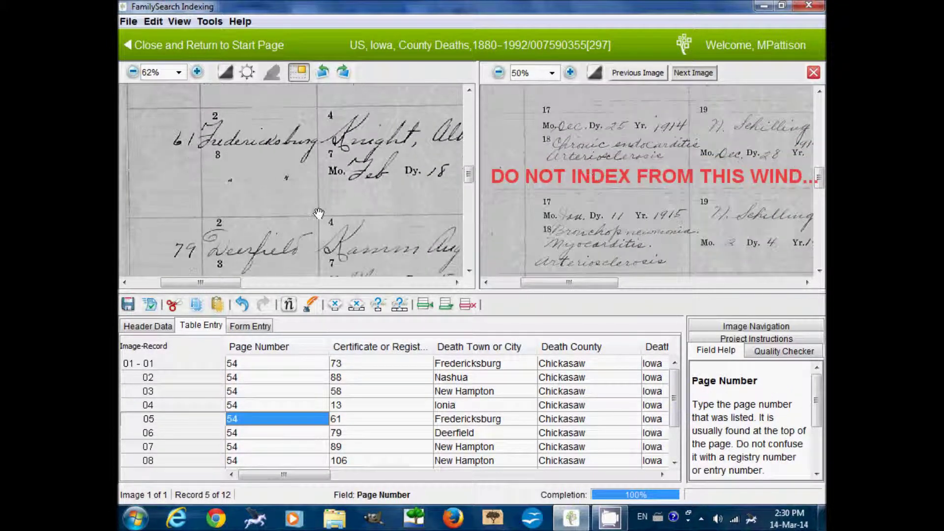
click(344, 419)
key(Tab)
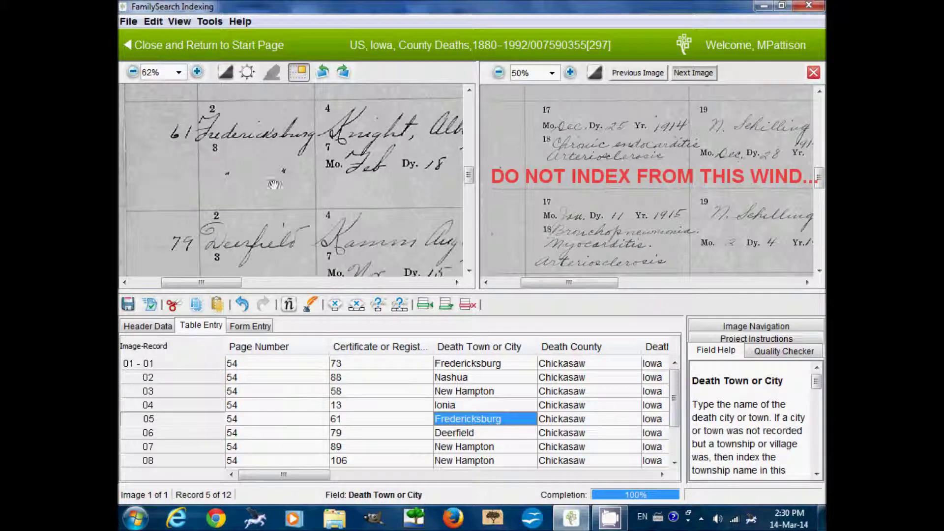
key(Tab)
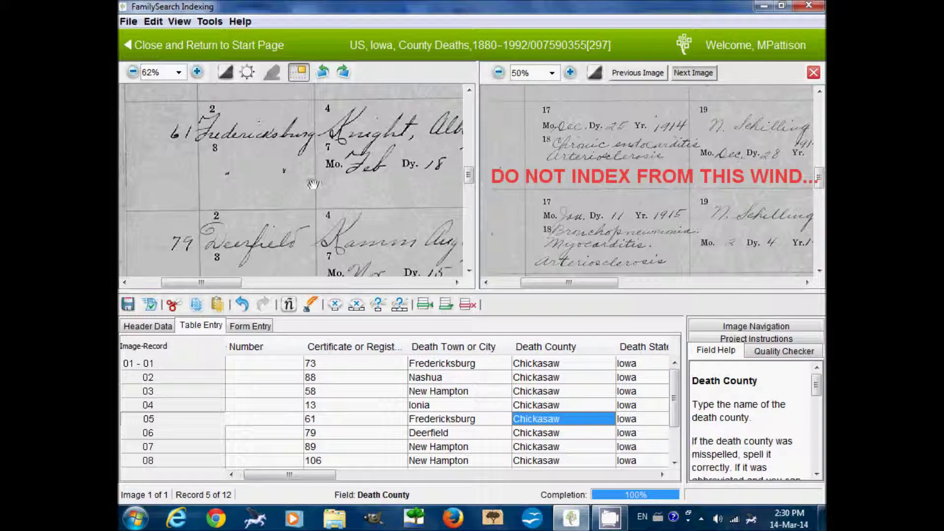
drag(391, 192, 286, 199)
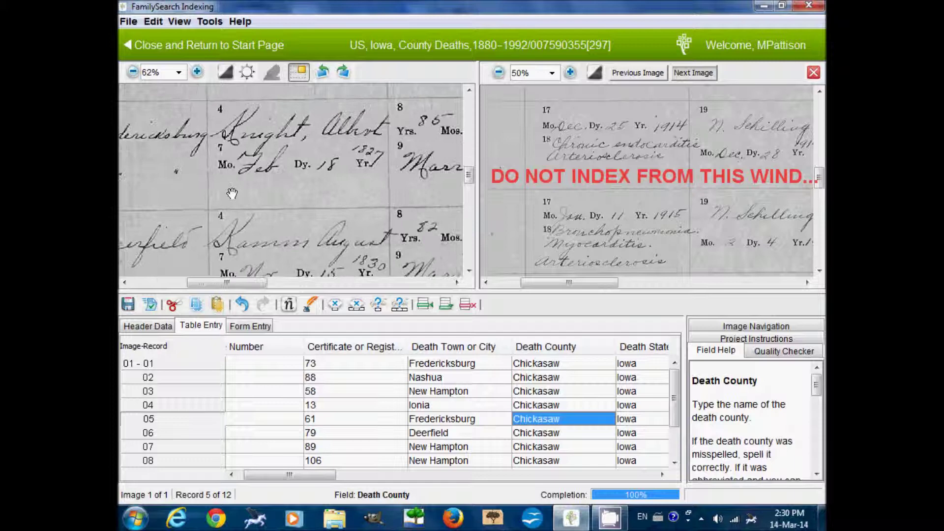
key(Tab)
Step: Enter the fifth record's death date from the next image: month Dec, day 25, year 1914
key(Tab)
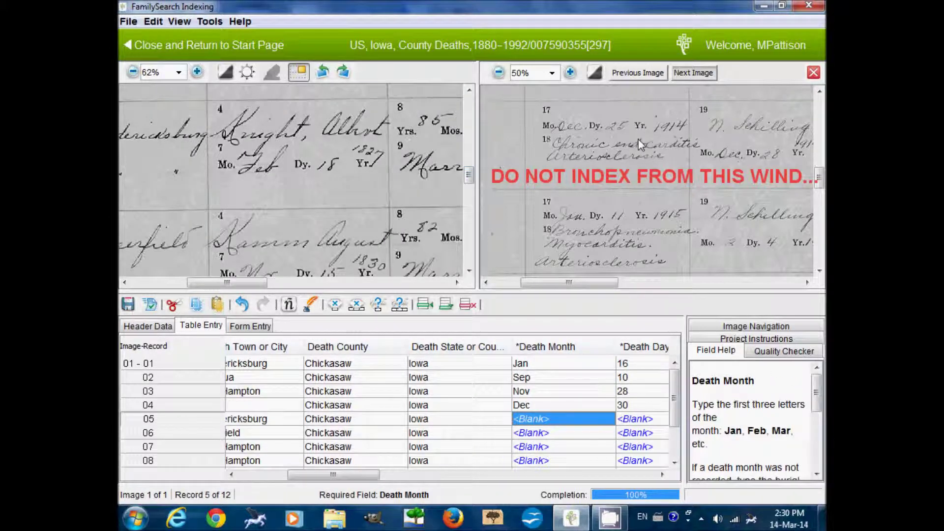
text(Dec)
key(Tab)
text(25)
key(Tab)
text(1)
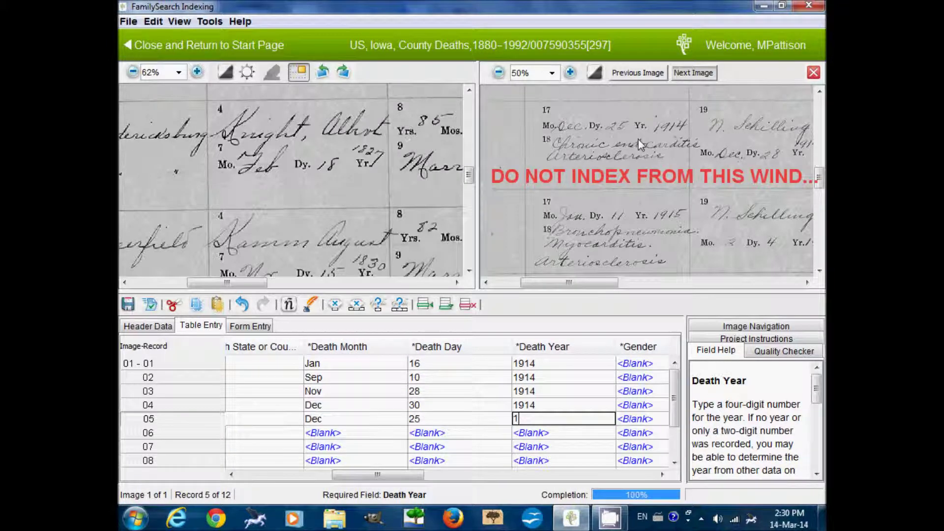
text(914)
key(Tab)
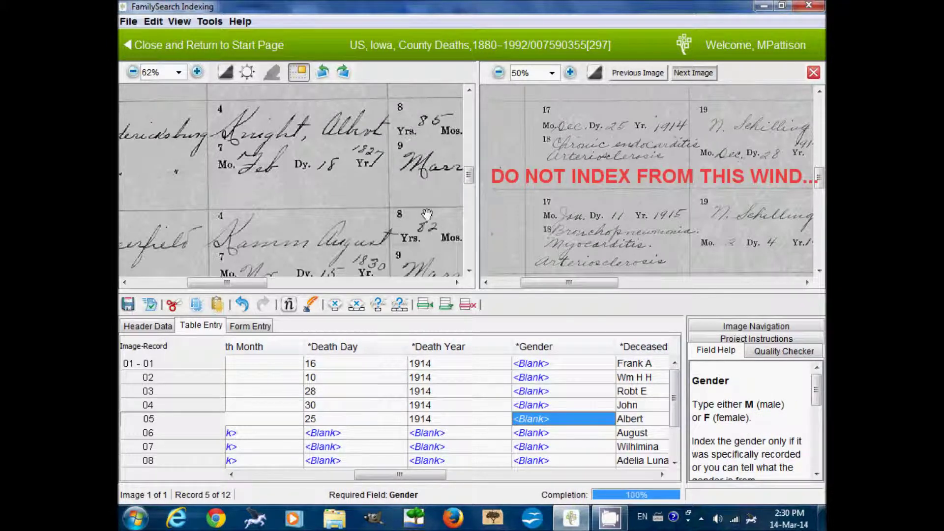
Step: Look for a gender indication in the fifth record's entry and check the deceased's names, titles and age against the batch image
drag(427, 214, 398, 191)
drag(238, 197, 367, 195)
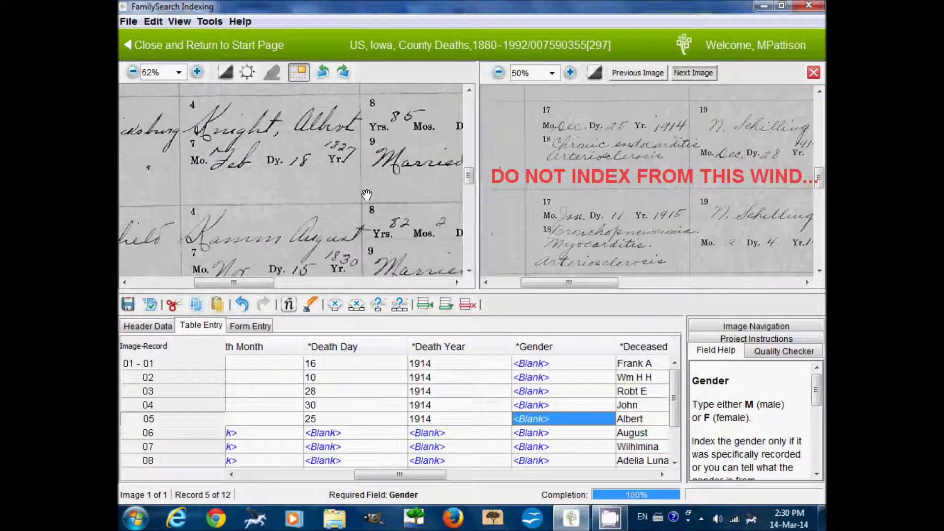
key(Tab)
key(Tab)
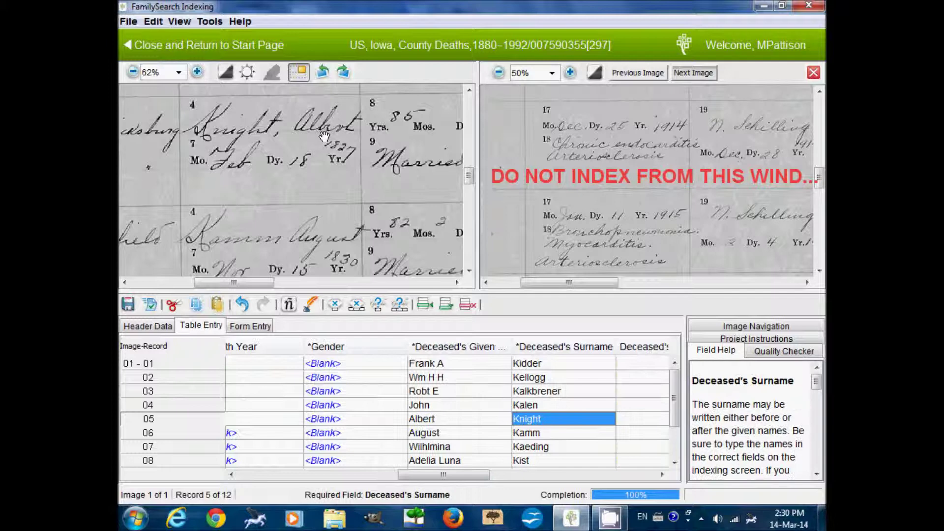
key(Tab)
key(Tab)
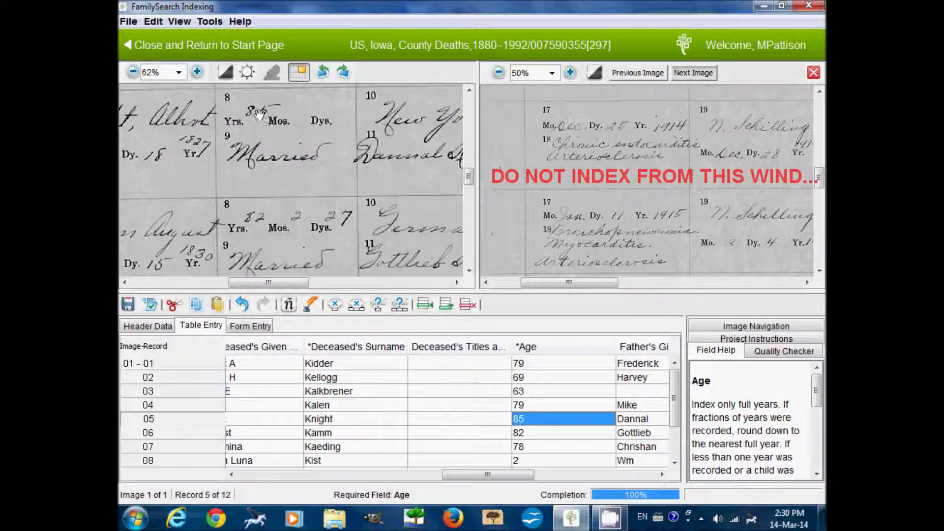
Step: Check the father's names and titles and the mother's names in the fifth record against the batch image
key(Tab)
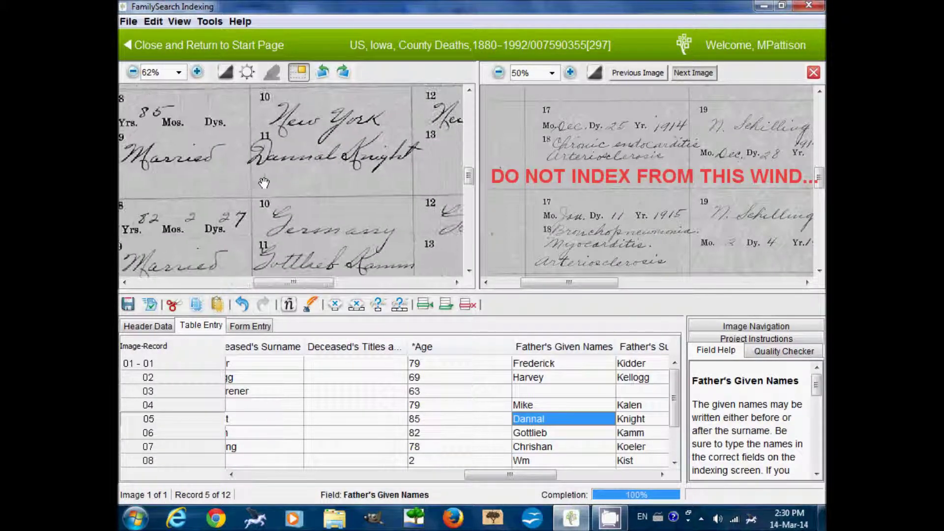
key(Tab)
key(Tab)
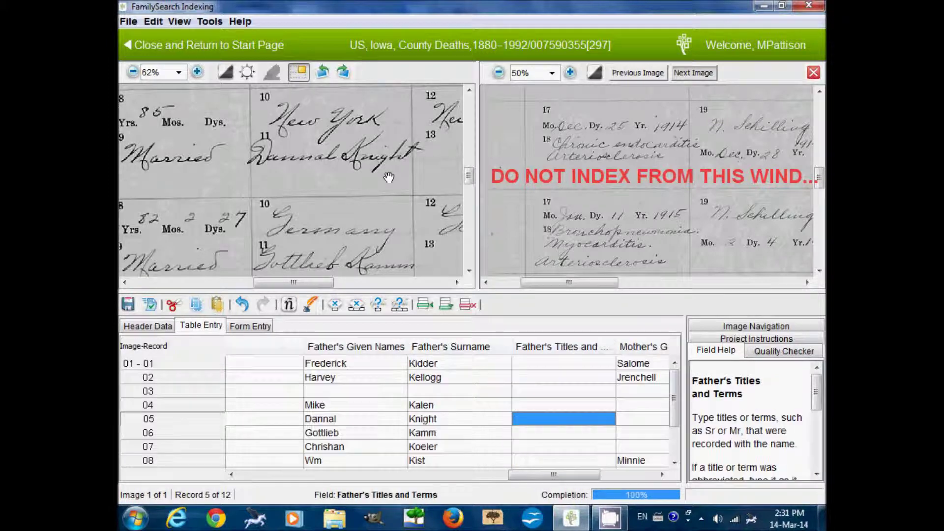
key(Tab)
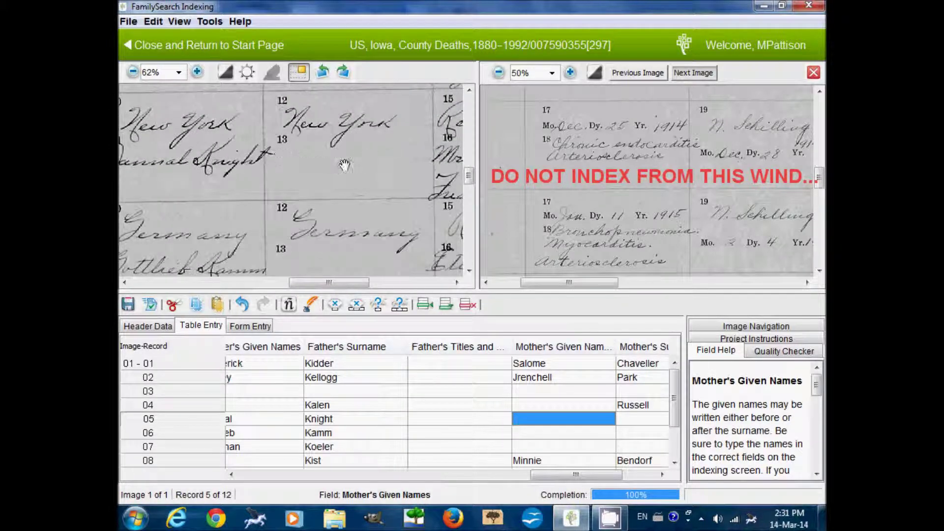
key(Tab)
Step: Move on to the sixth record and check its certificate number, death town, county and state against the batch image
key(Tab)
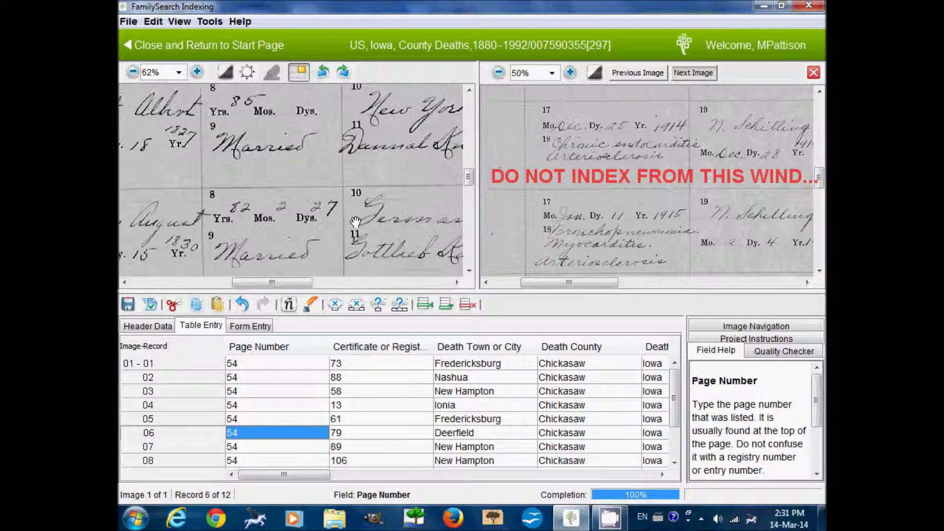
scroll(611, 252, down, 3)
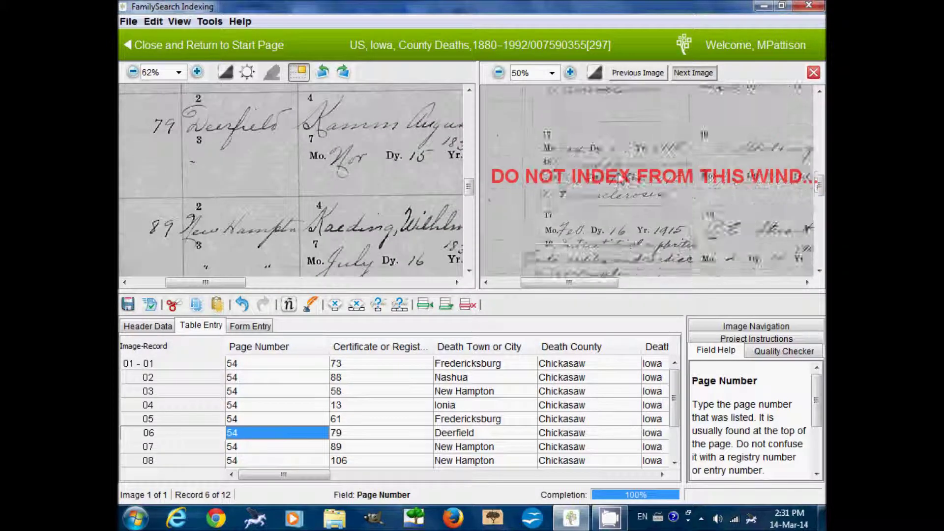
key(Tab)
key(Tab)
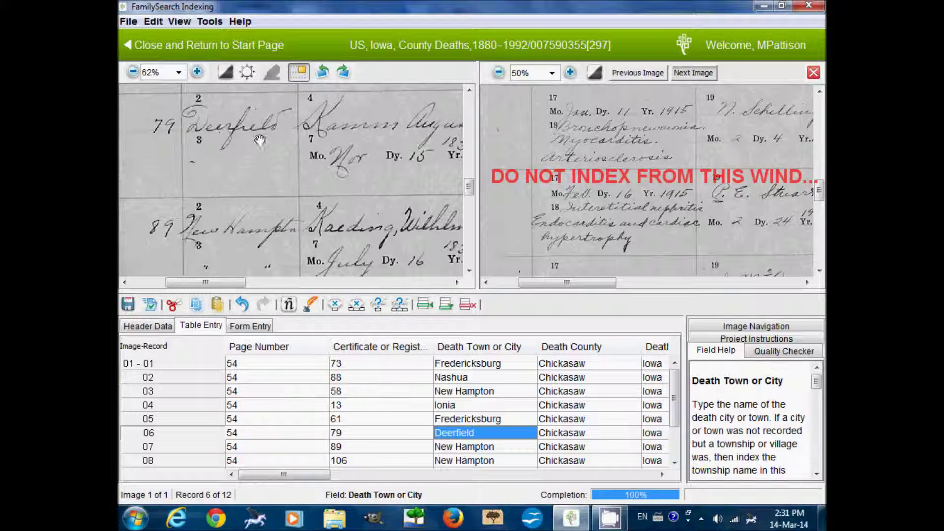
key(Tab)
key(Tab)
Step: Enter the sixth record's death date from the next image: month Jan, day 11, year 1915
key(Tab)
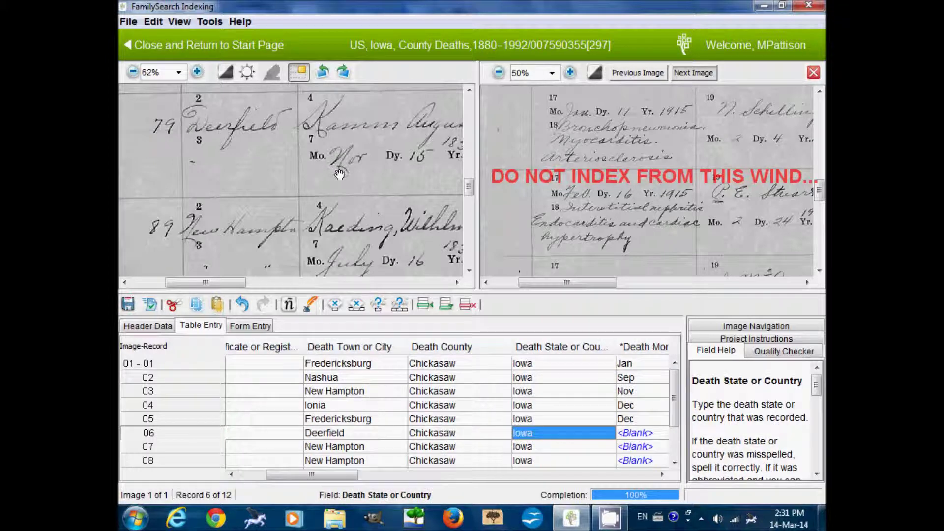
text(Jan)
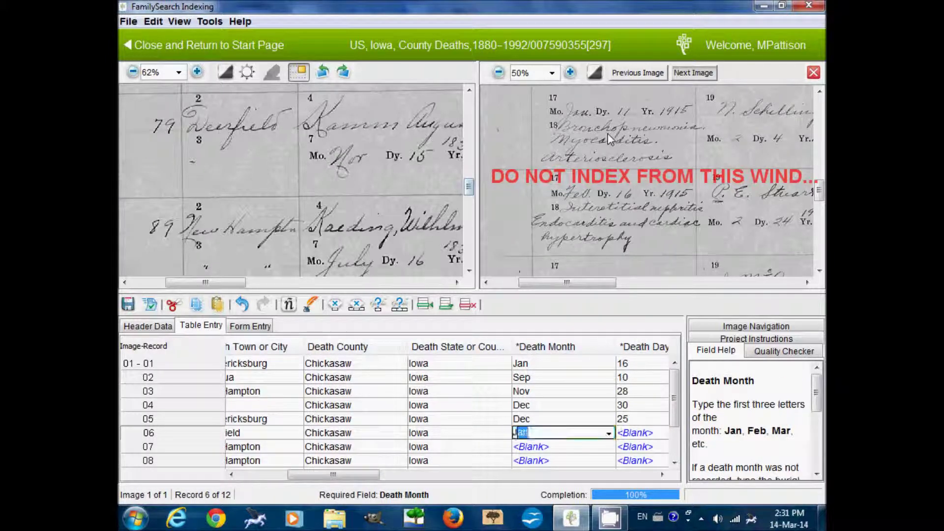
key(Tab)
text(11)
key(Tab)
text(19156)
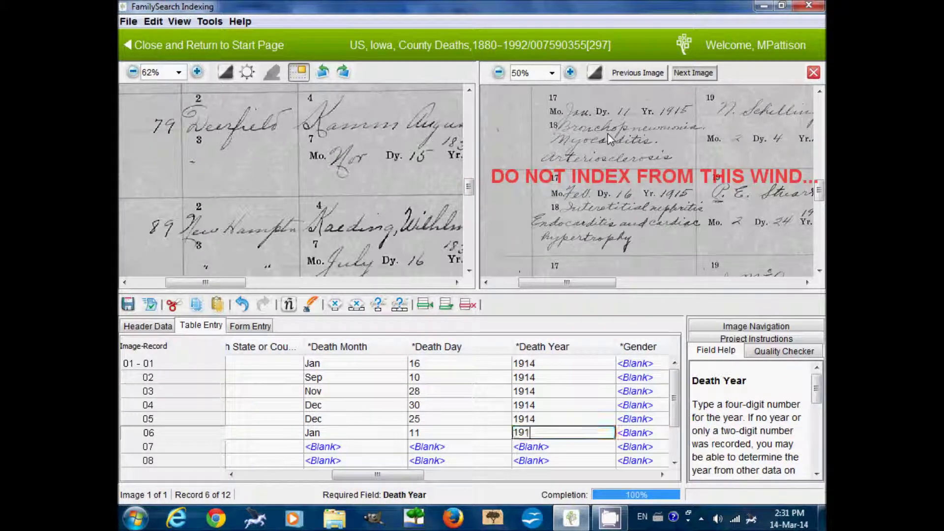
key(Tab)
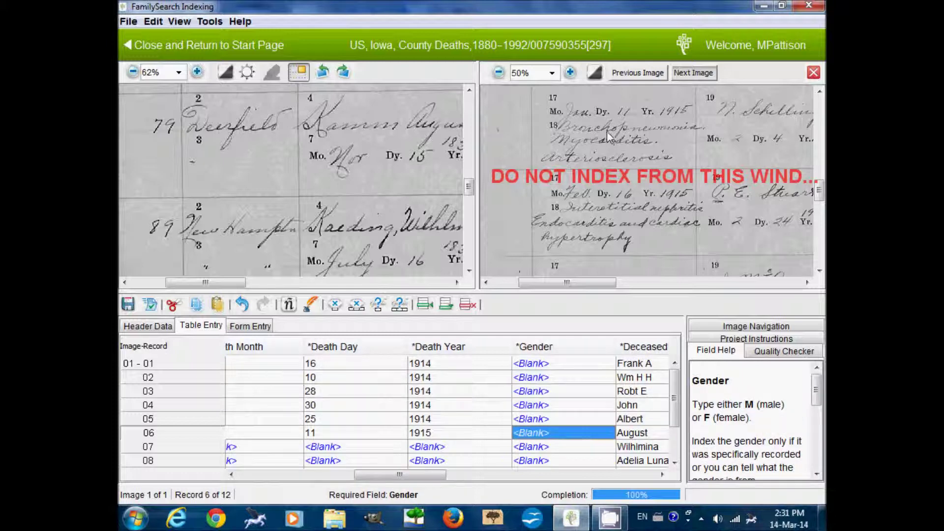
Step: Examine the sixth record's full entry on the batch image, including occupation and informant, for any indication of gender
drag(422, 199, 222, 205)
drag(420, 225, 220, 210)
drag(369, 212, 248, 242)
drag(402, 210, 285, 215)
drag(372, 209, 298, 216)
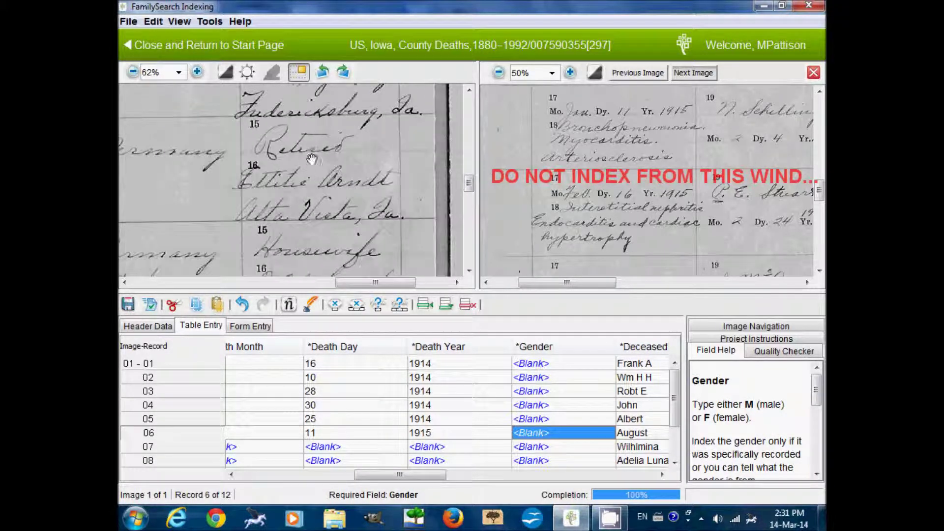
drag(158, 220, 401, 235)
drag(281, 228, 344, 214)
drag(245, 211, 295, 212)
Step: Check the deceased's given names, surname, titles and age in the sixth record against the batch image
key(Tab)
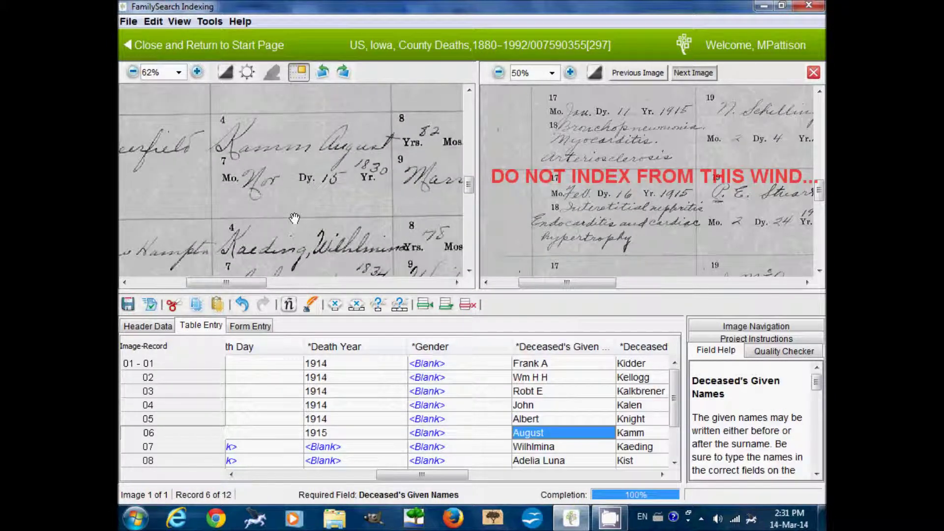
key(Tab)
key(Tab)
key(Tab)
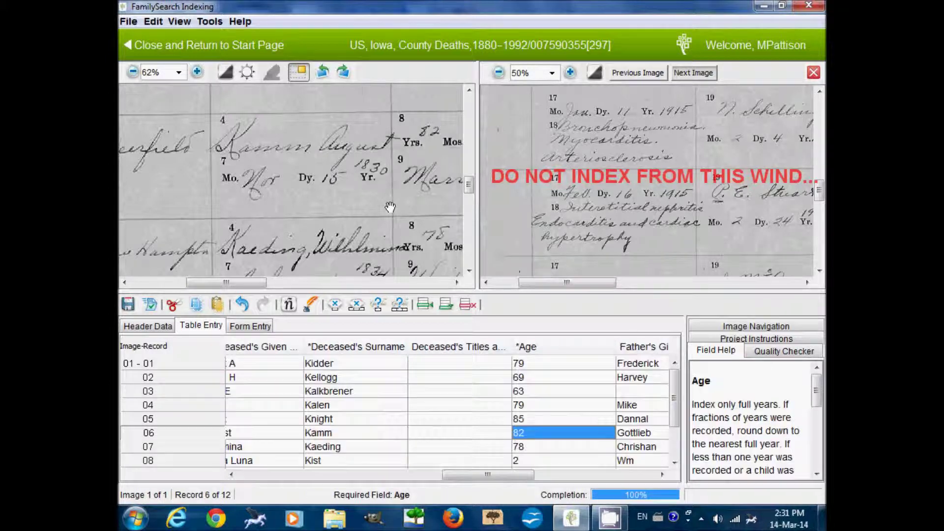
Step: Check the father's and mother's names and titles in the sixth record against the batch image
key(Tab)
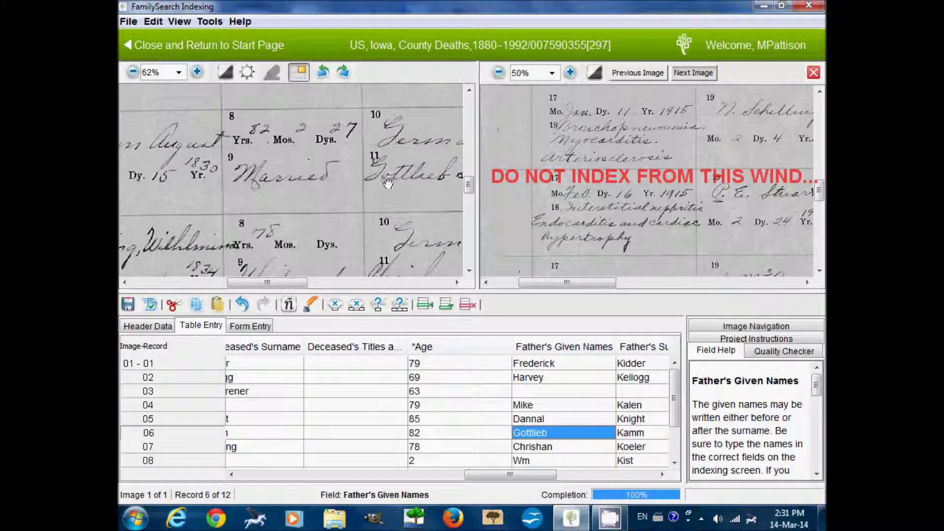
key(Tab)
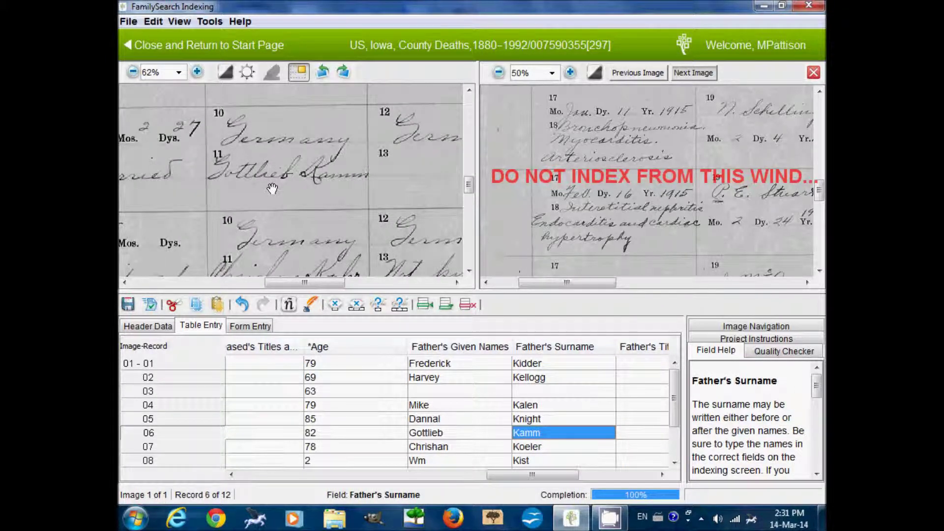
key(Tab)
key(Tab)
key(Tab)
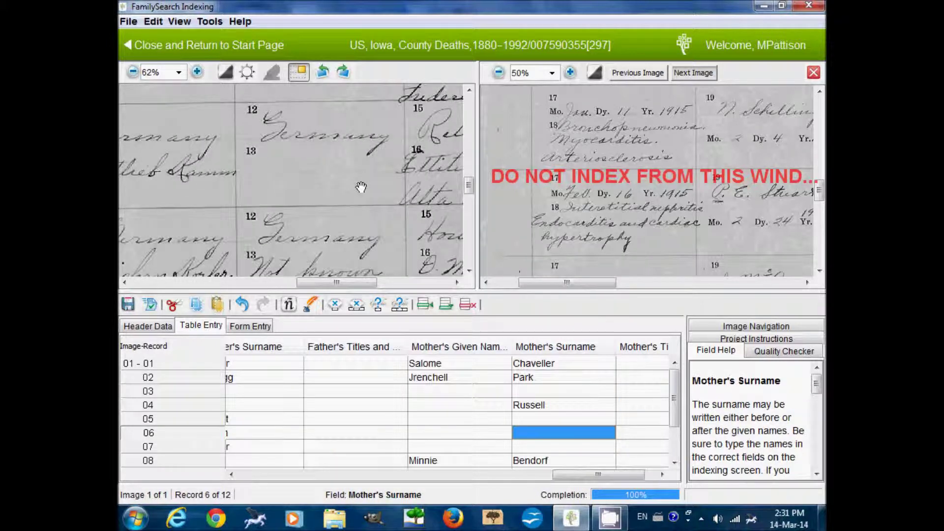
key(Tab)
Step: Move on to the seventh record and check its certificate number, death town, county and state against the batch image
key(Tab)
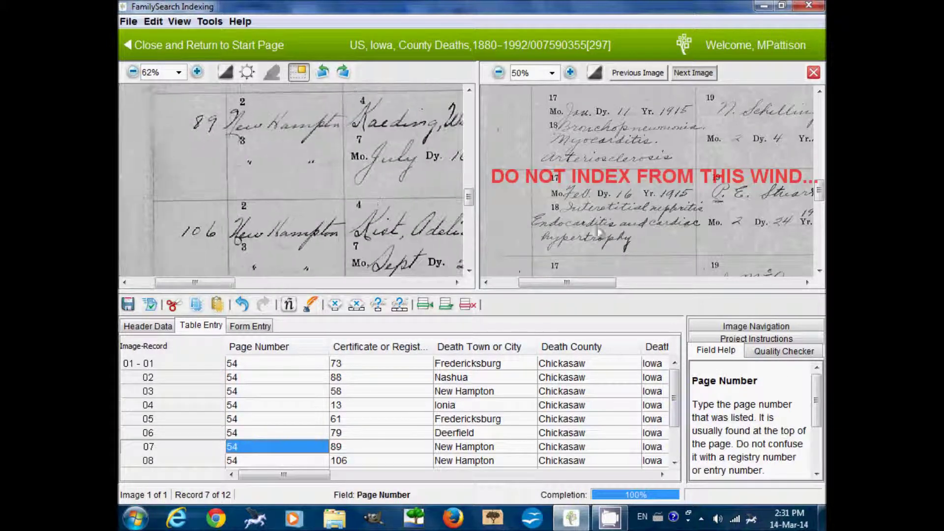
scroll(593, 160, down, 3)
key(Tab)
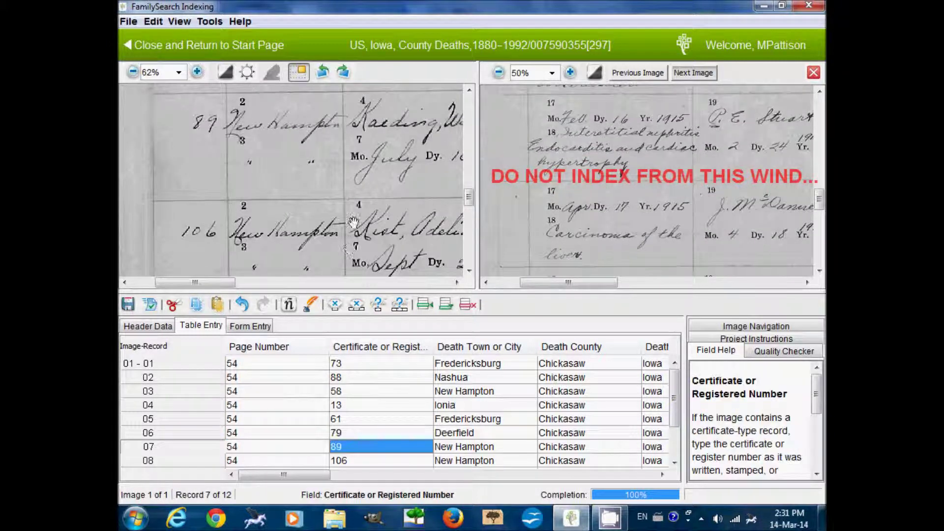
drag(408, 200, 367, 202)
key(Tab)
key(Tab)
key(Tab)
Step: Enter the seventh record's death date from the next image: month Feb, day 16, year 1915
key(Tab)
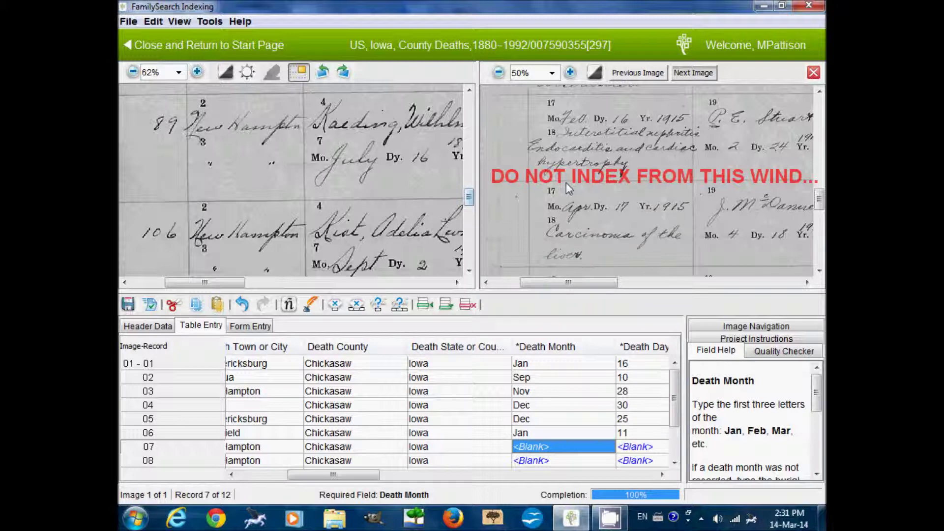
text(Feb)
key(Tab)
text(16)
key(Tab)
text(191)
key(Tab)
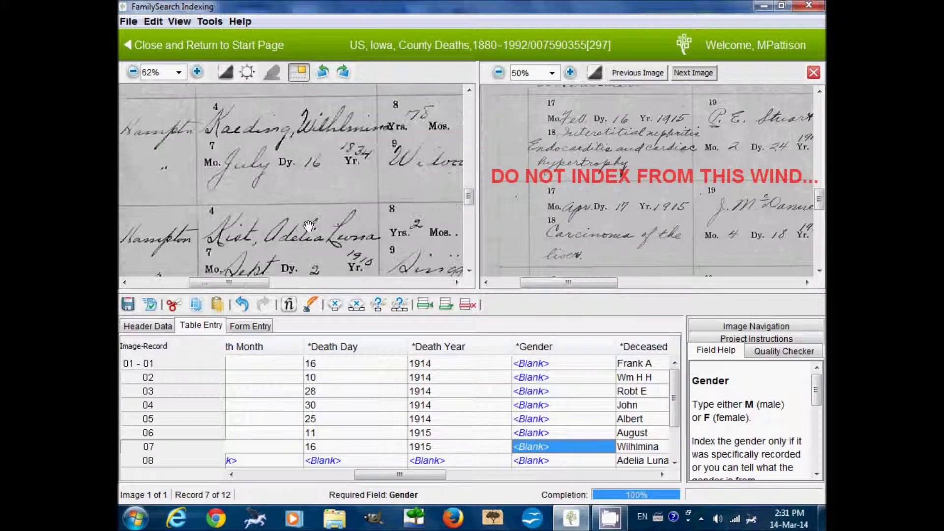
Step: Set the seventh record's gender to F, based on the occupation Housewife in its entry on the batch image
drag(412, 217, 213, 217)
drag(371, 211, 213, 214)
drag(308, 211, 219, 211)
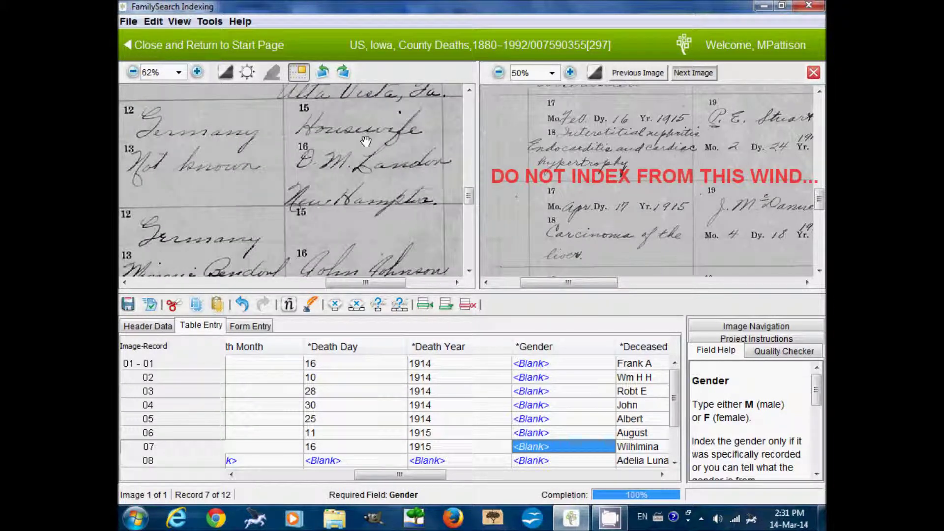
text(F)
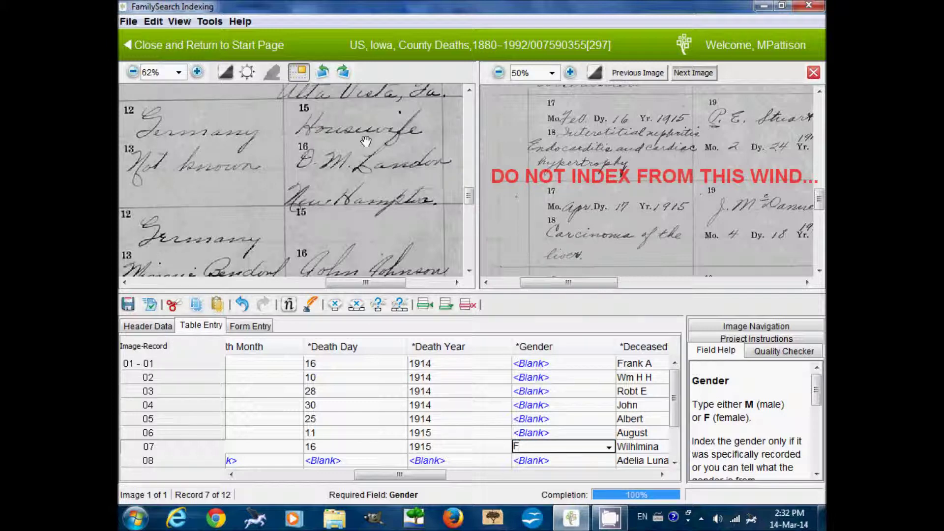
Step: Check the seventh record's deceased name, titles, age and parents' names against the batch image
key(Tab)
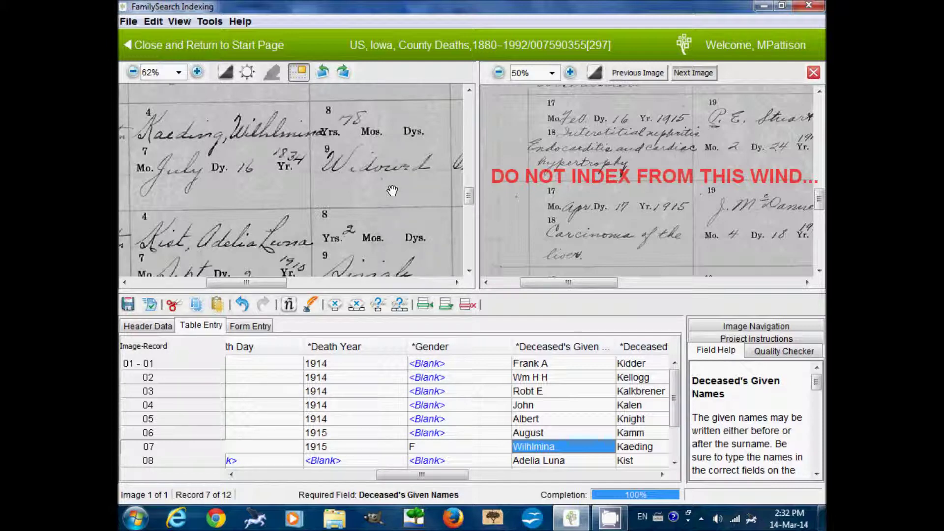
key(Tab)
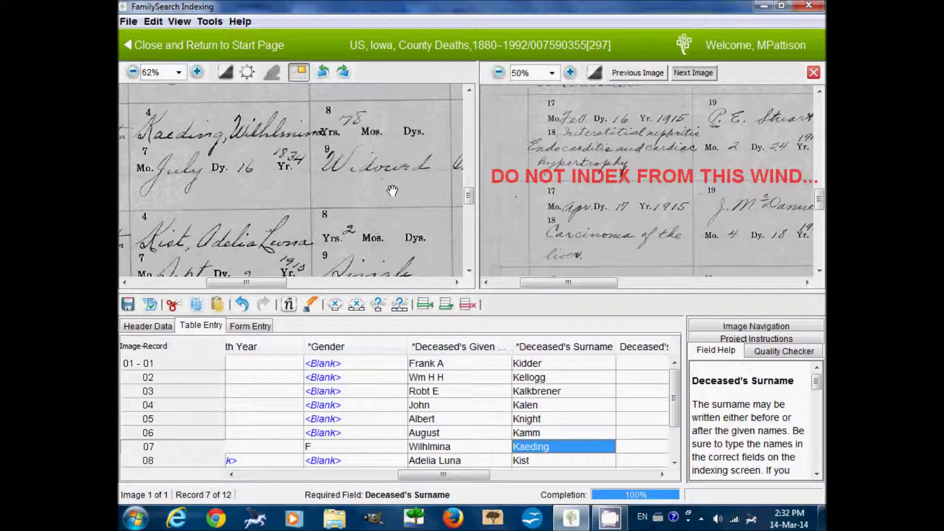
key(Tab)
key(Tab)
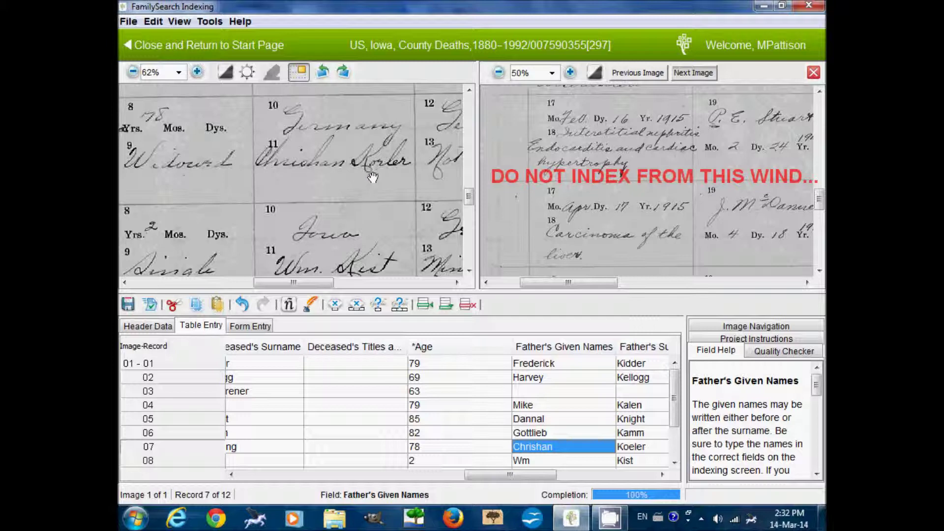
key(Tab)
key(Tab)
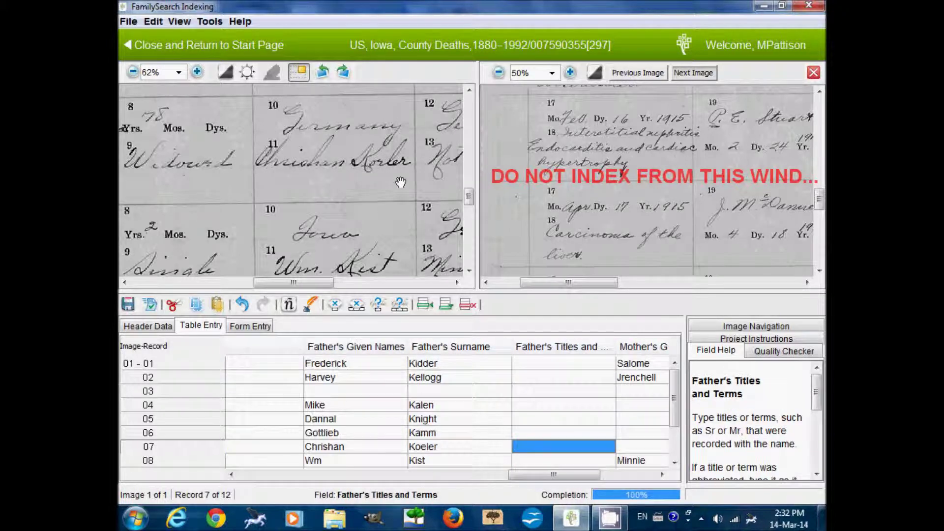
key(Tab)
key(Tab)
key(Tab)
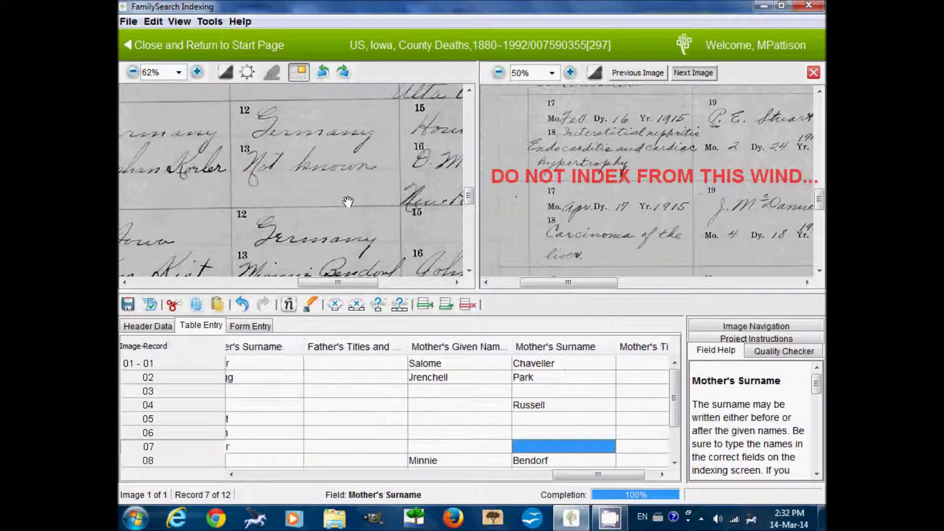
key(Tab)
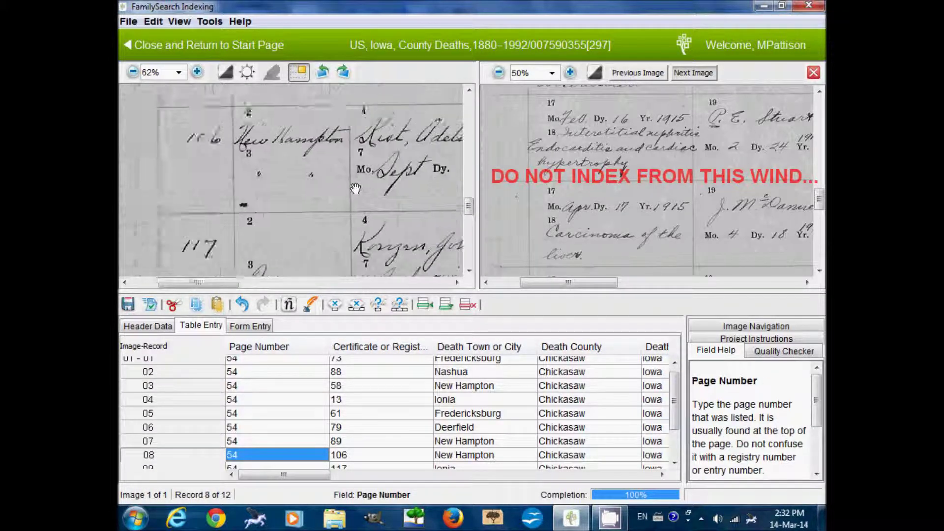
Step: Bring the eighth record's death date into view on the next image and check the record's certificate number, death town, county and state
scroll(583, 224, down, 3)
scroll(563, 270, down, 1)
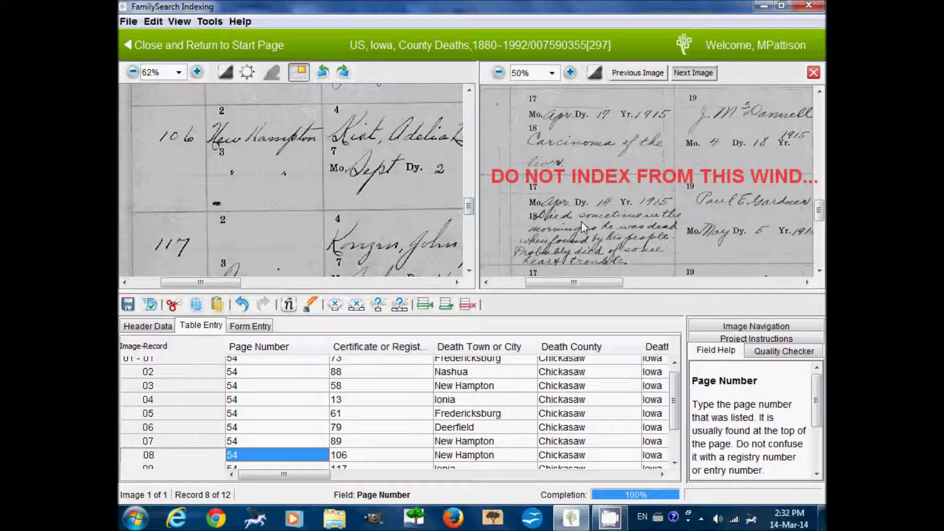
key(Tab)
key(Tab)
key(Tab)
key(Tab)
key(Tab)
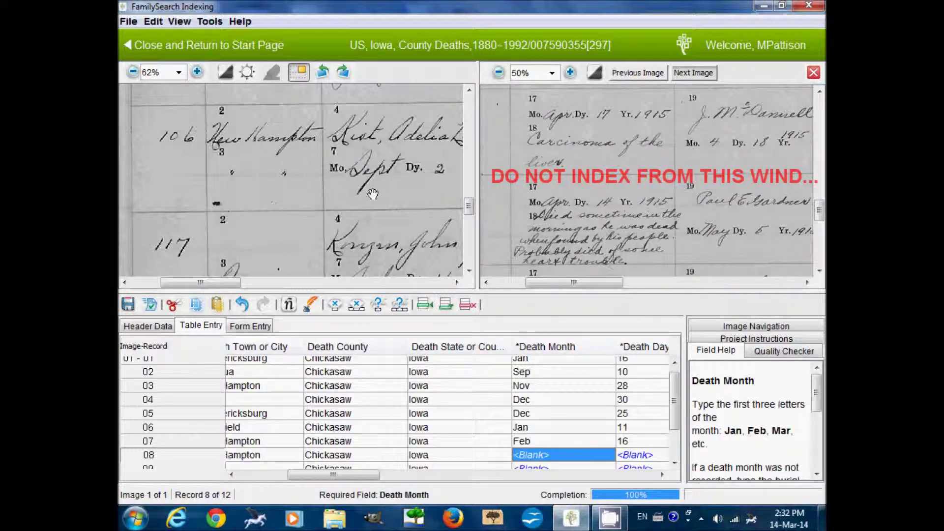
Step: Enter the eighth record's death date from the next image: month Apr, day 17, year 1915
text(Apr)
key(Tab)
text(17)
key(Tab)
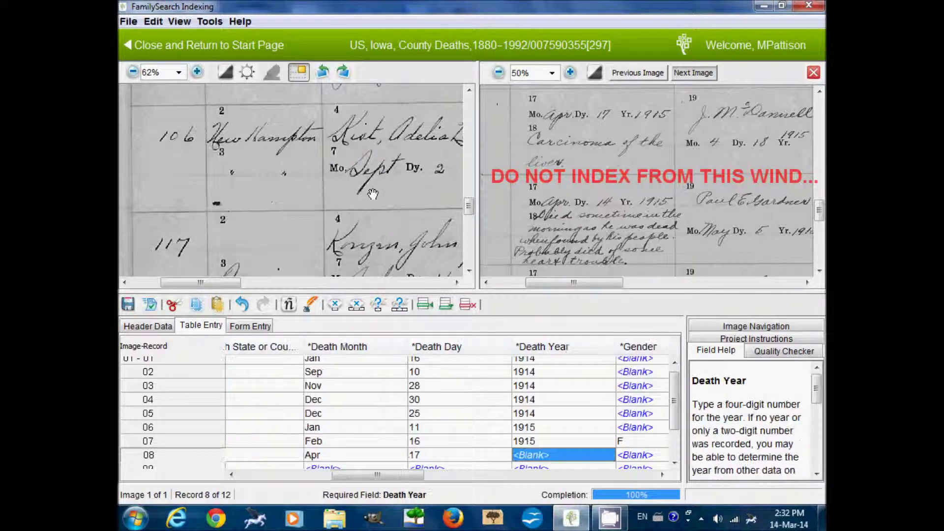
text(1915)
key(Tab)
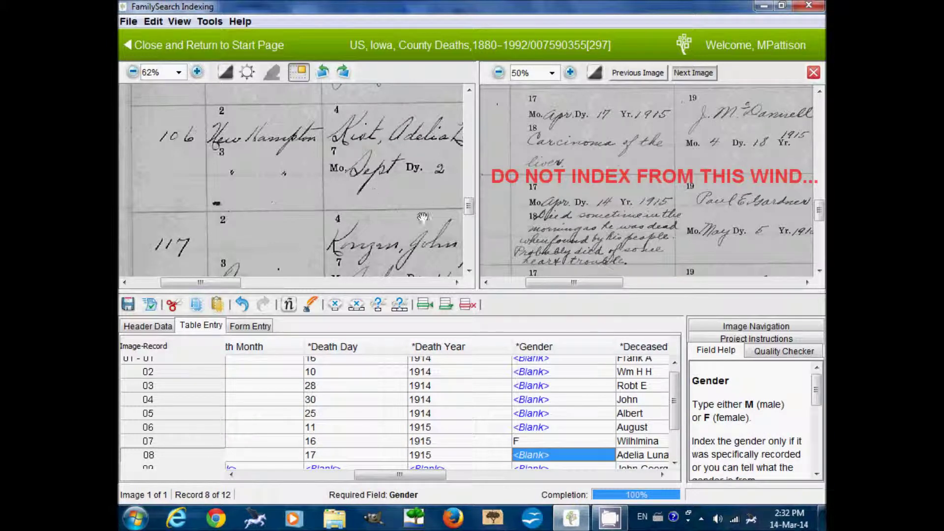
Step: Examine the occupation, marital status and other details of the eighth record's entry on the batch image for an indication of gender
drag(423, 216, 232, 219)
drag(352, 227, 246, 216)
drag(374, 216, 357, 189)
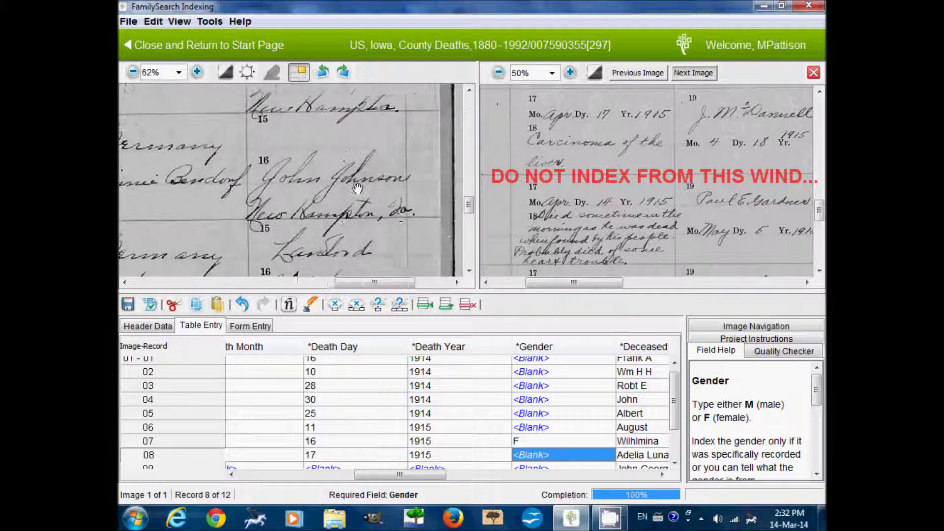
drag(213, 214, 393, 216)
drag(305, 206, 247, 196)
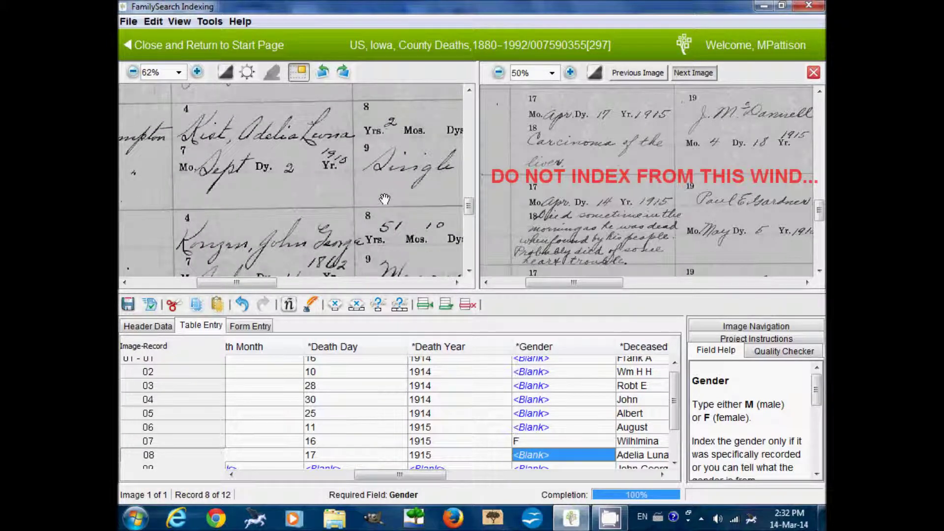
drag(385, 199, 362, 199)
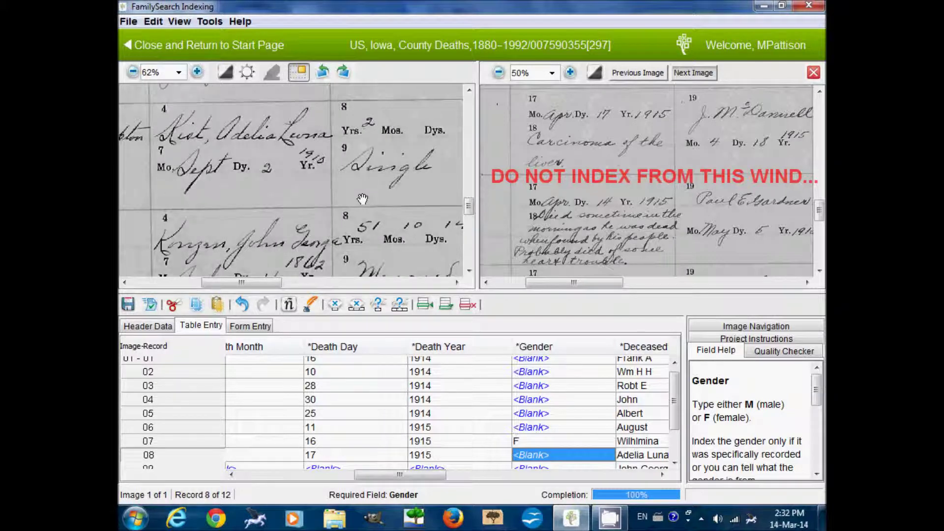
Step: Leave the eighth record's gender blank and correct the deceased's given names to match the handwriting on the batch image
key(Tab)
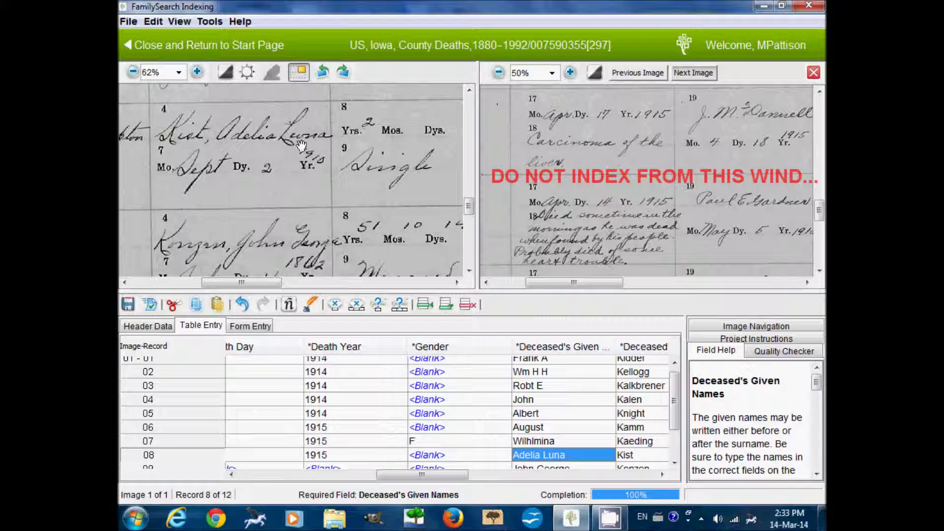
text(AQ)
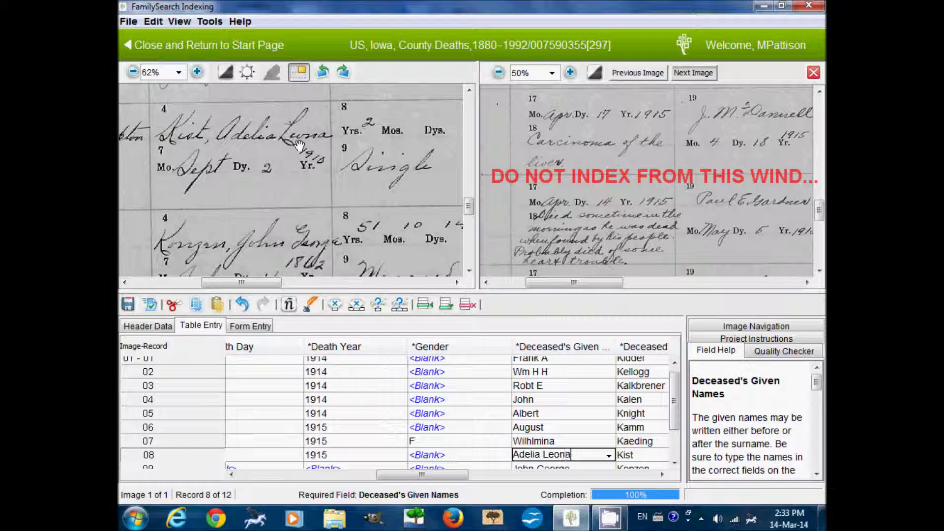
key(Tab)
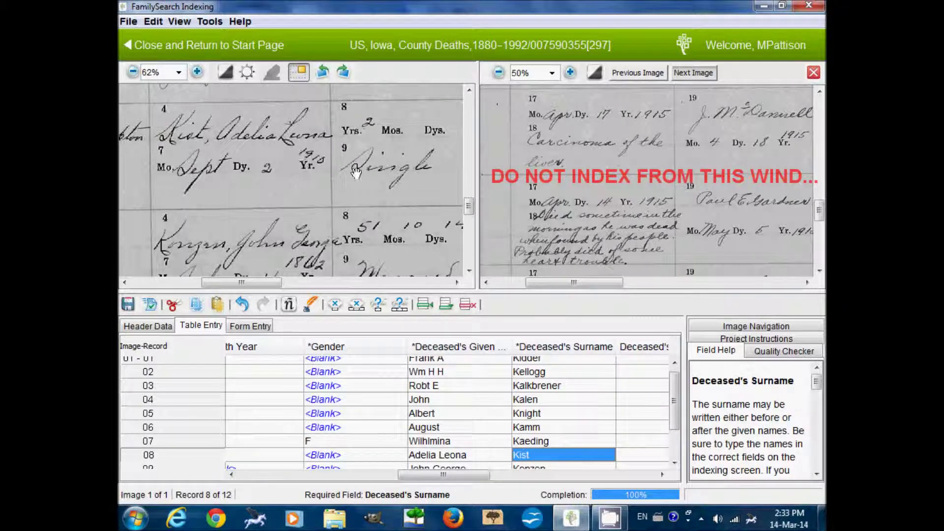
Step: Check the eighth record's titles, age and the father's and mother's names against the batch image
key(Tab)
key(Tab)
key(Tab)
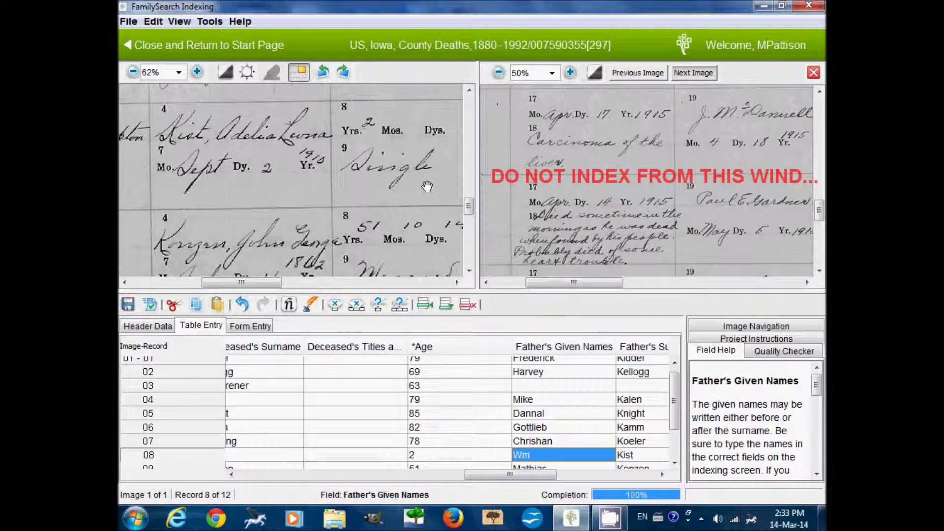
key(Tab)
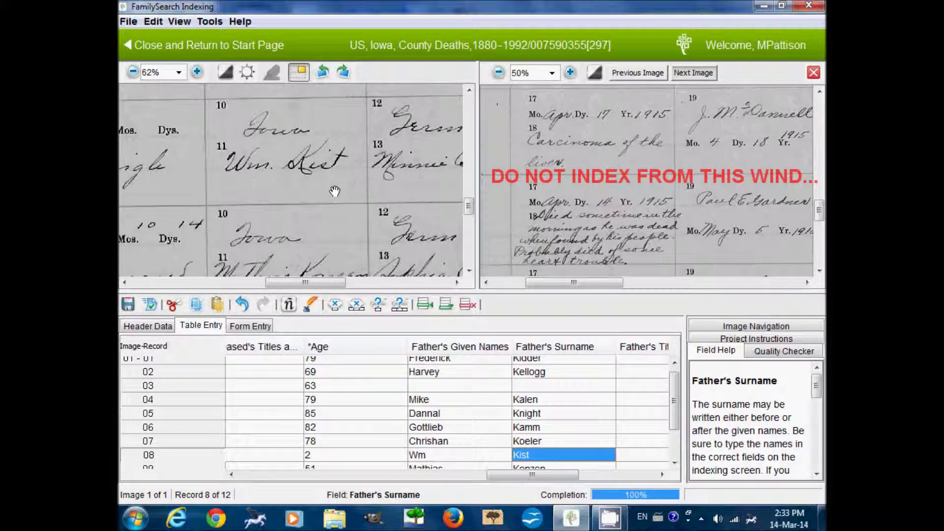
key(Tab)
key(Tab)
key(Tab)
key(Tab)
key(Tab)
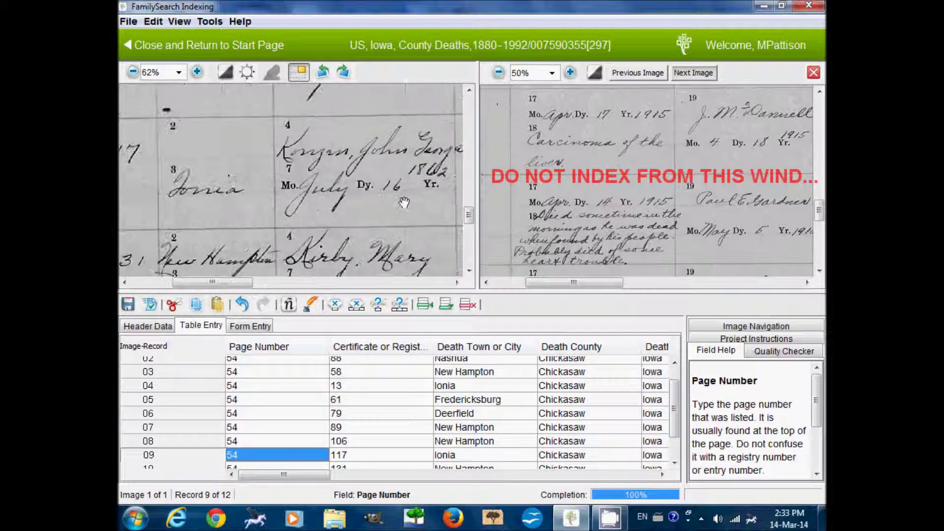
Step: Bring the ninth record's death date into view on the next image and check its certificate number, death town, county and state
scroll(612, 196, down, 3)
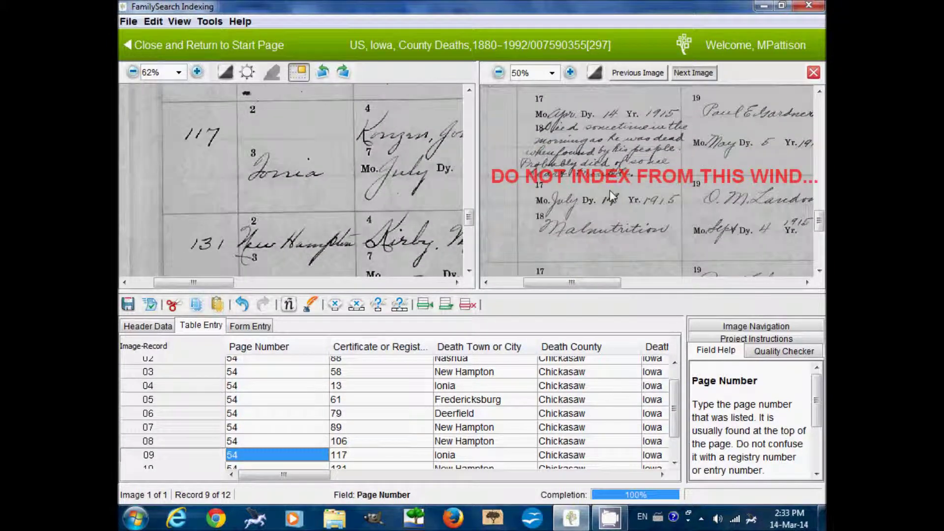
key(Tab)
key(Tab)
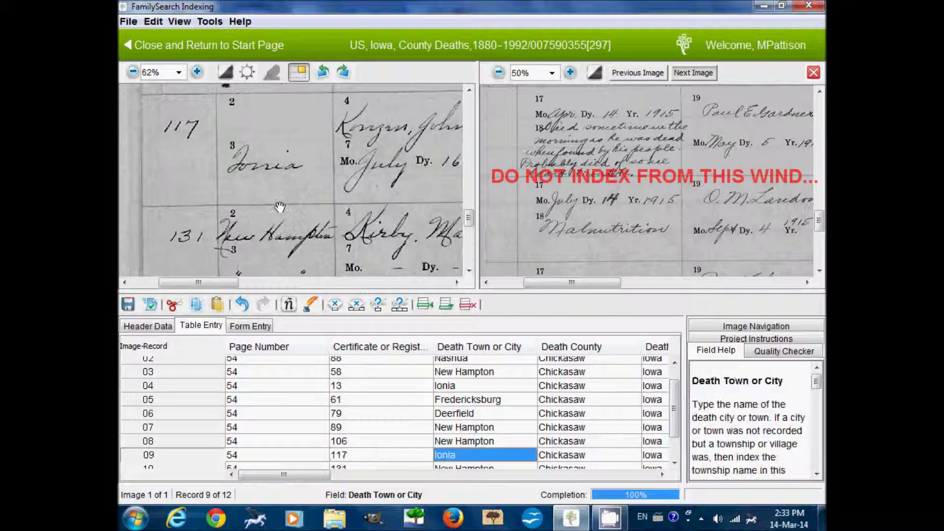
key(Tab)
key(Tab)
key(Tab)
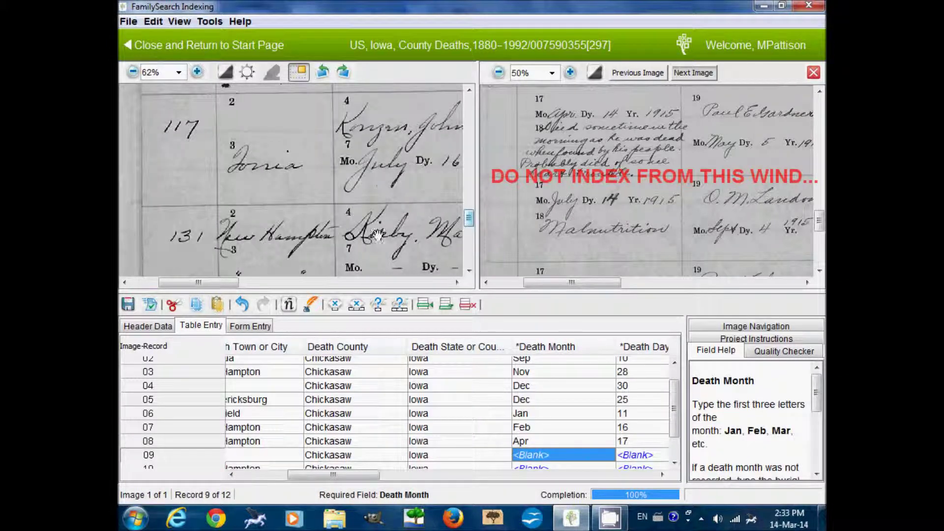
Step: Enter the ninth record's death date from the next image: month Apr, day 14, year 1915
text(Apr)
key(Tab)
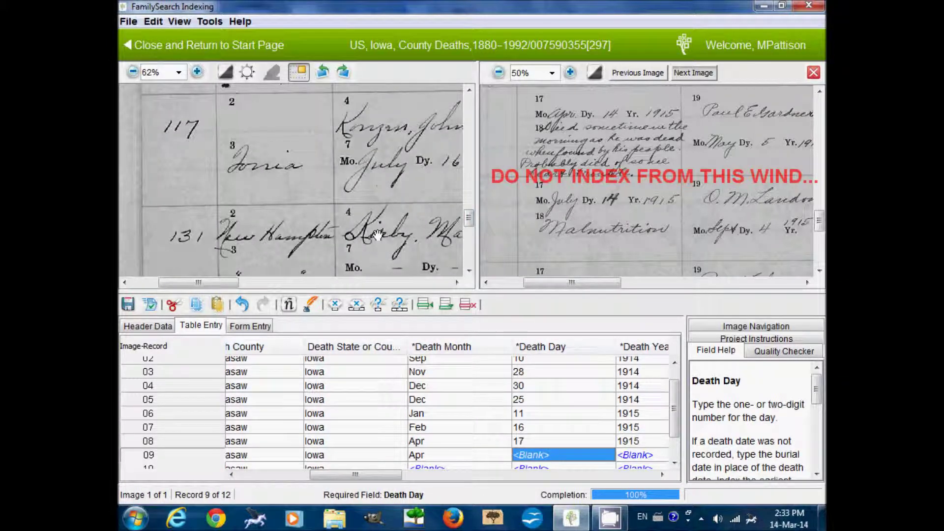
text(14)
key(Tab)
text(1915)
key(Tab)
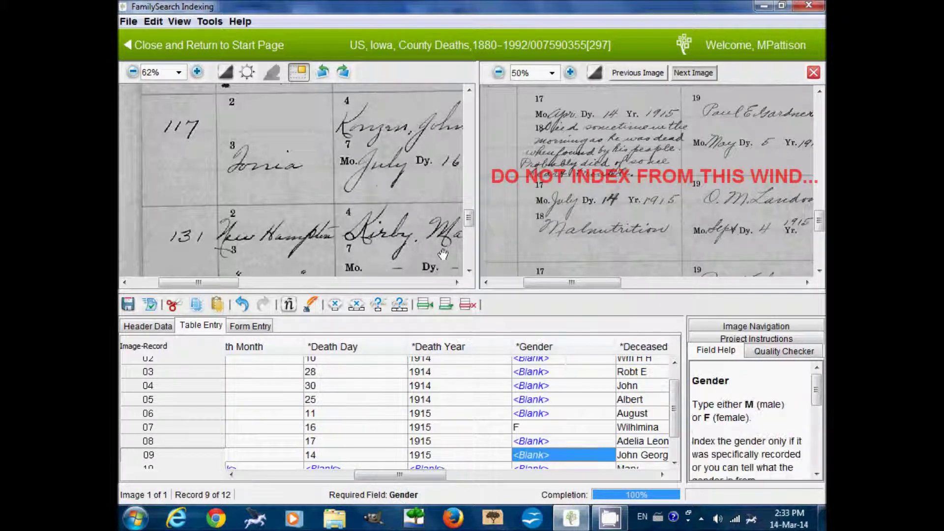
Step: Examine the ninth record's full entry on the batch image for an indication of gender
drag(395, 231, 321, 207)
drag(209, 209, 276, 205)
drag(167, 206, 361, 206)
drag(280, 208, 302, 204)
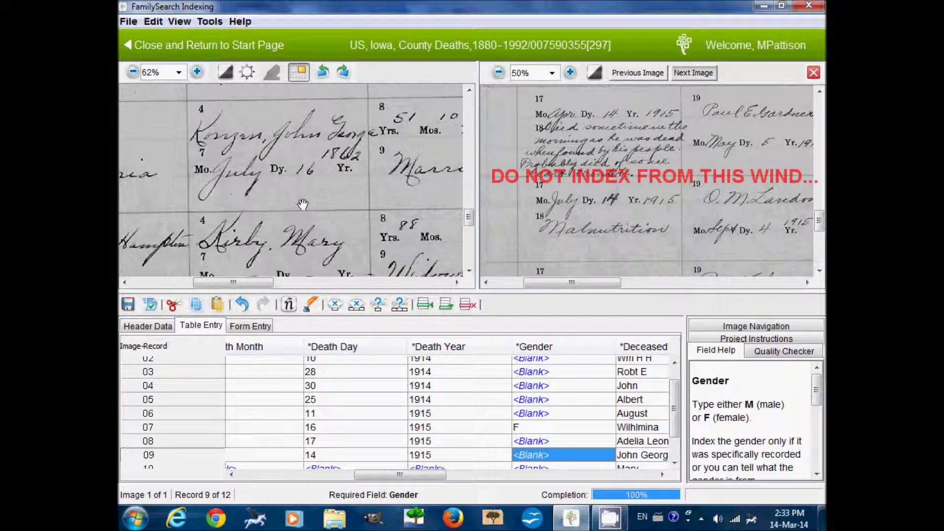
Step: Leave the ninth record's gender blank and check the deceased's given names, surname, titles and age against the batch image
key(Tab)
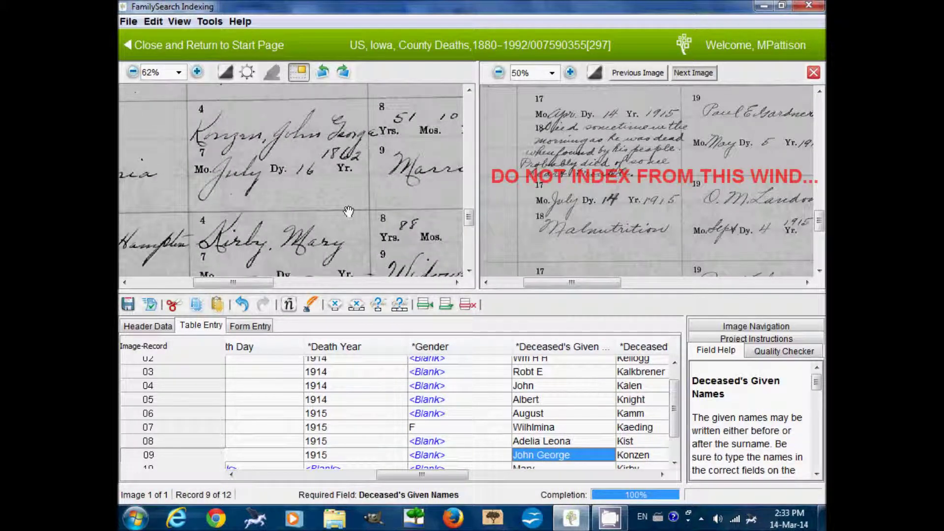
key(Tab)
key(Tab)
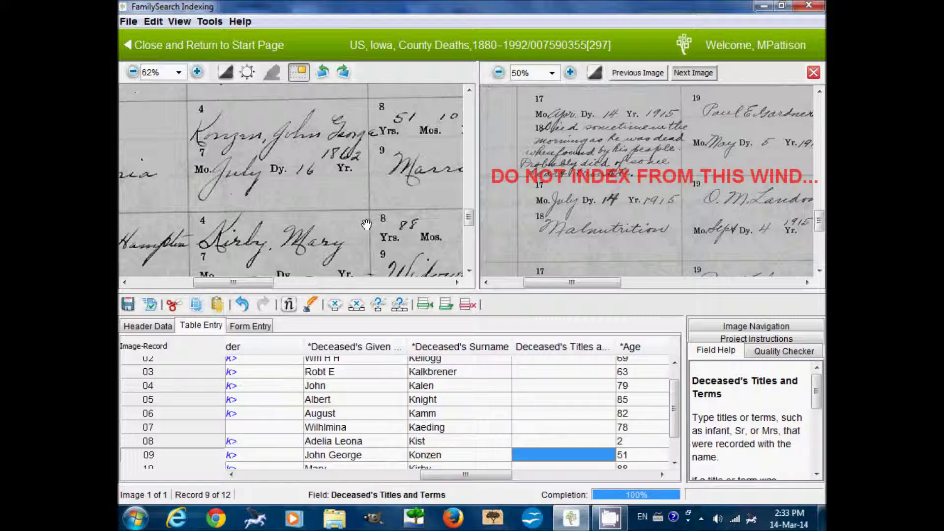
key(Tab)
drag(384, 216, 221, 214)
key(Tab)
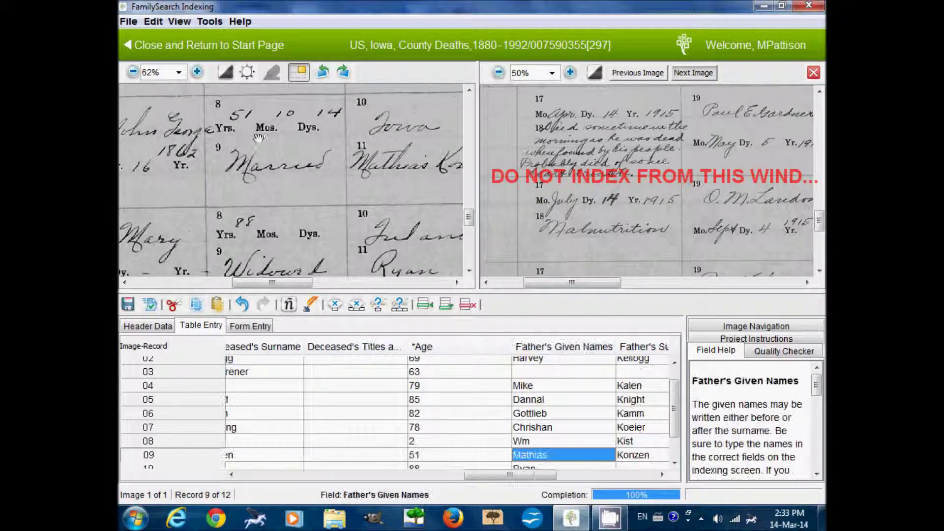
Step: Check the father's and mother's names and titles in the ninth record against the batch image
drag(362, 196, 249, 196)
key(Tab)
key(Tab)
key(Tab)
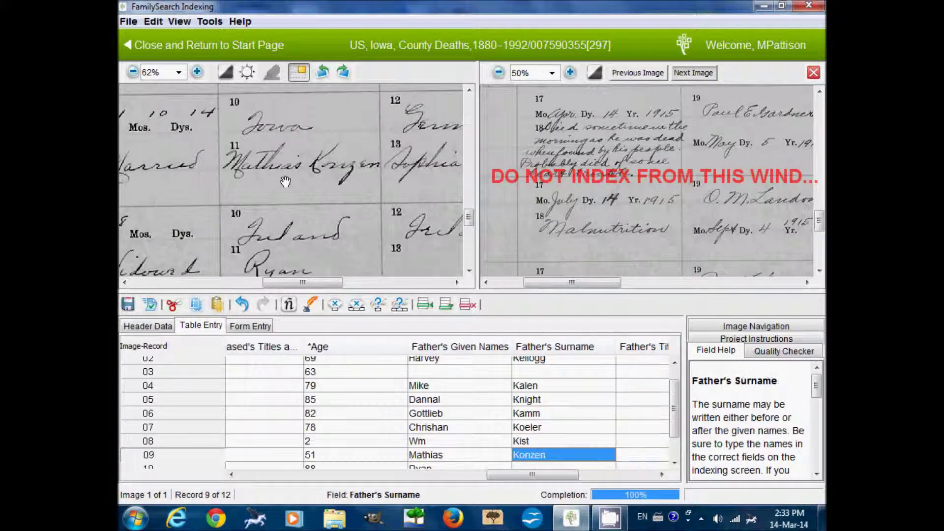
drag(379, 196, 220, 195)
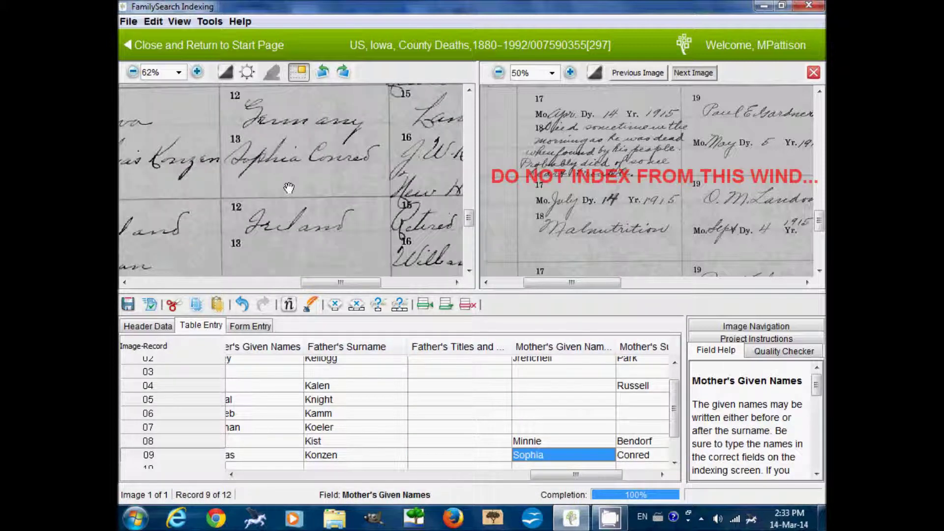
key(Tab)
key(Tab)
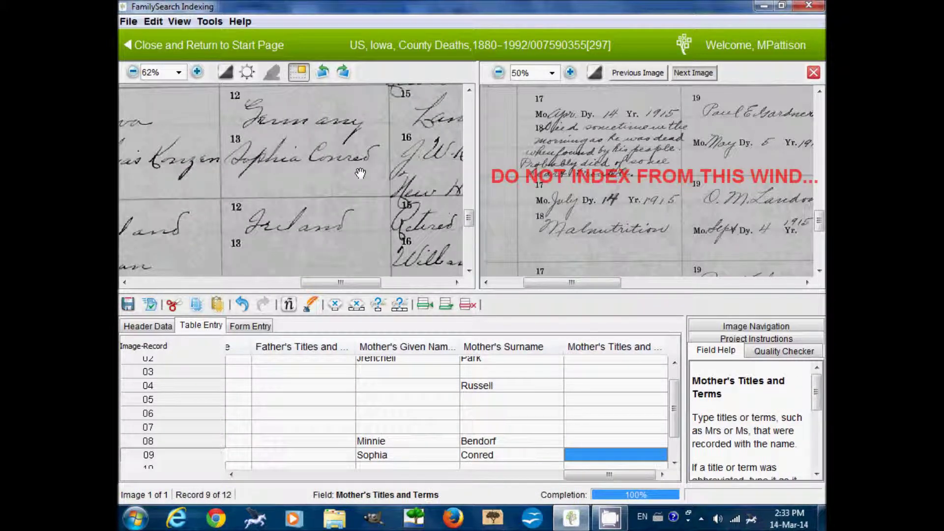
Step: Move on to the tenth record, line up both images with it, and check its certificate number, death town, county and state
key(Tab)
drag(217, 217, 313, 207)
drag(604, 212, 589, 153)
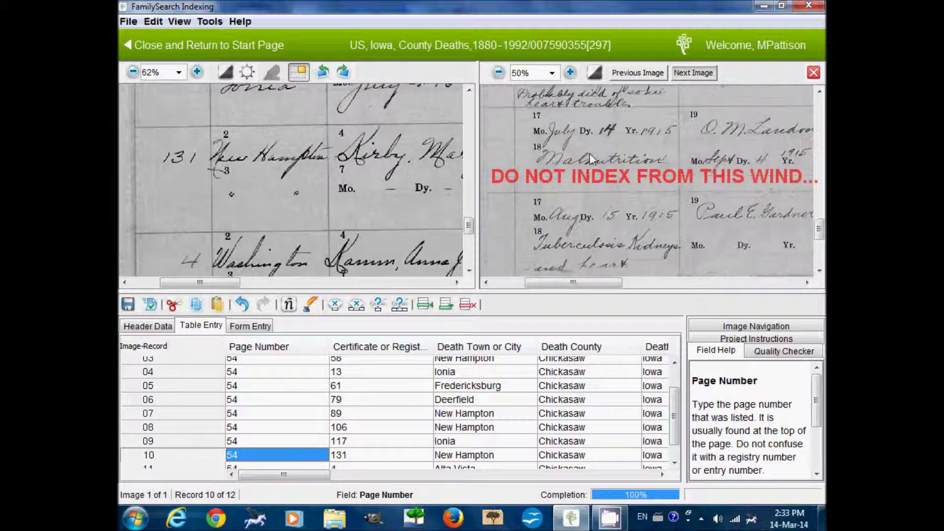
drag(298, 232, 295, 206)
key(Tab)
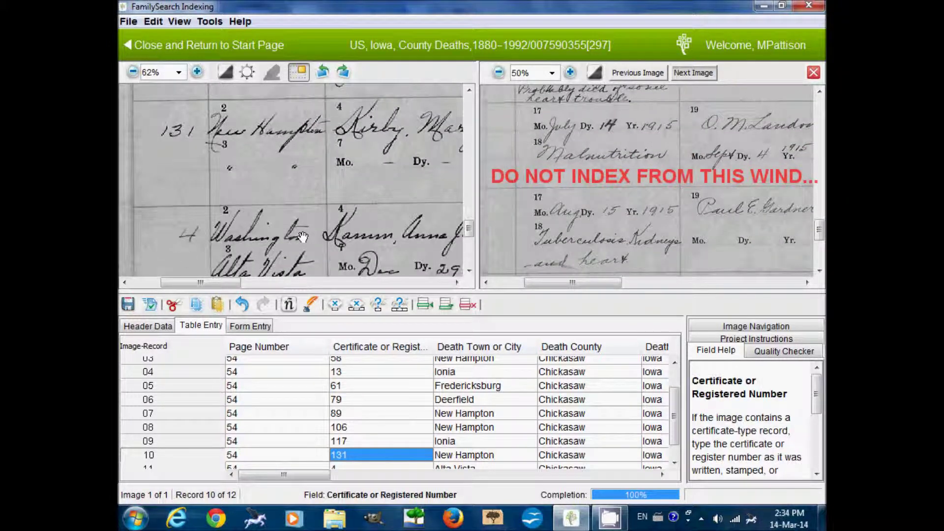
key(Tab)
key(Tab)
key(Tab)
key(Tab)
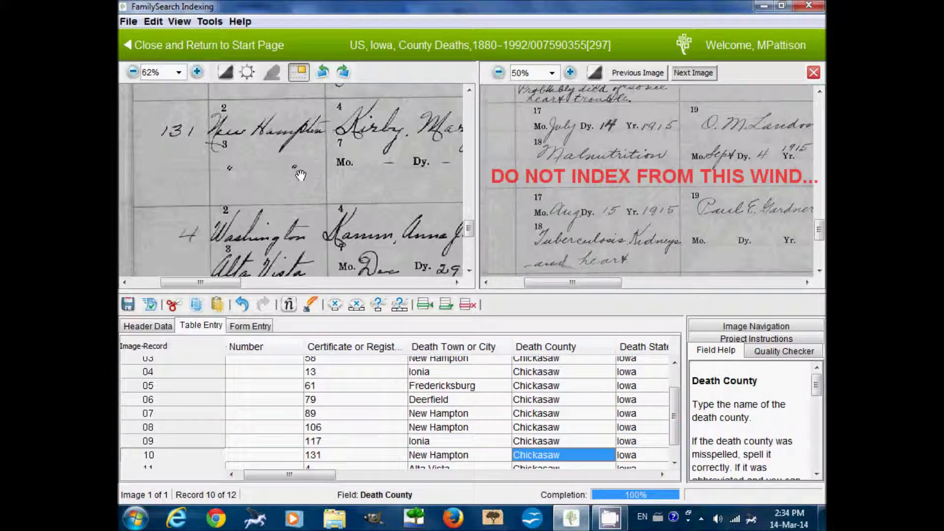
Step: Enter the tenth record's death date from the next image: month Jul, day 14, year 1915
text(Jul)
key(Tab)
text(14)
key(Tab)
text(1915)
key(Tab)
Step: Leave the tenth record's gender blank and check the deceased's given names, surname, titles and age against the batch image
drag(403, 199, 265, 223)
drag(377, 219, 156, 200)
drag(336, 203, 199, 193)
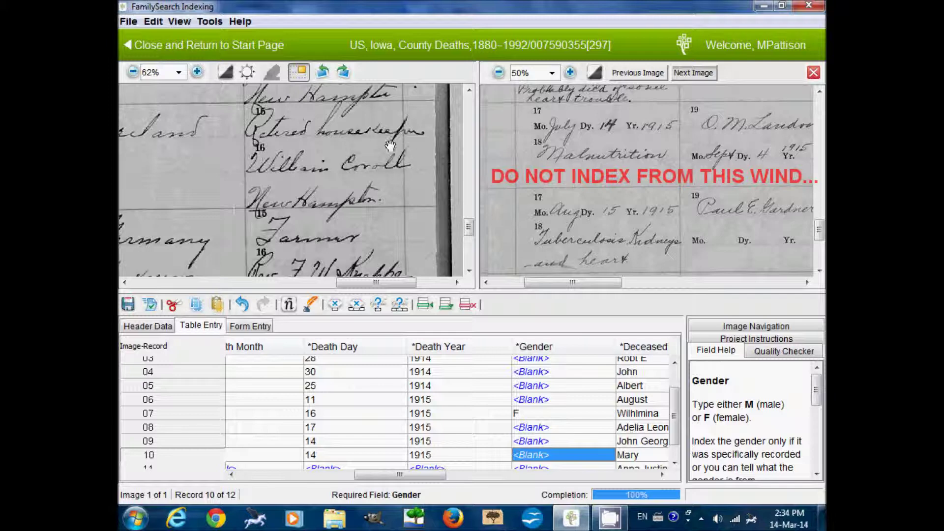
key(Tab)
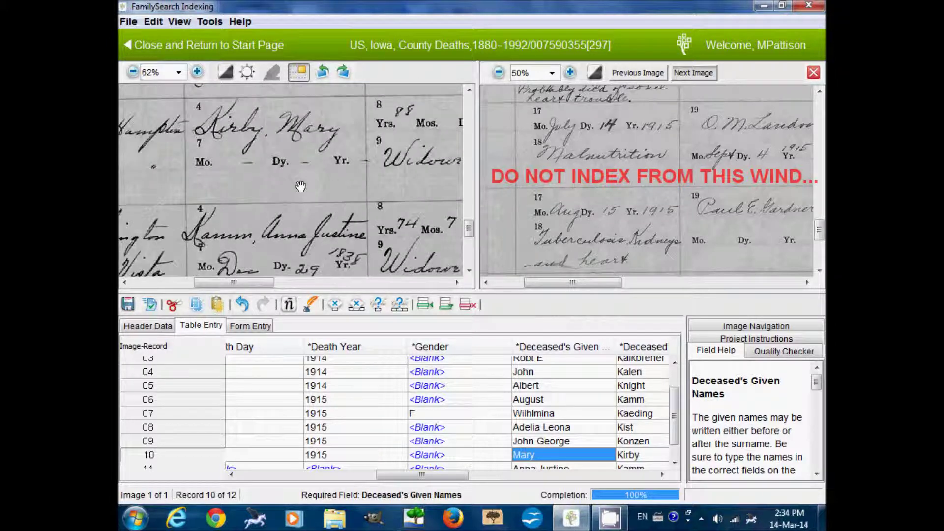
key(Tab)
key(Tab)
key(Tab)
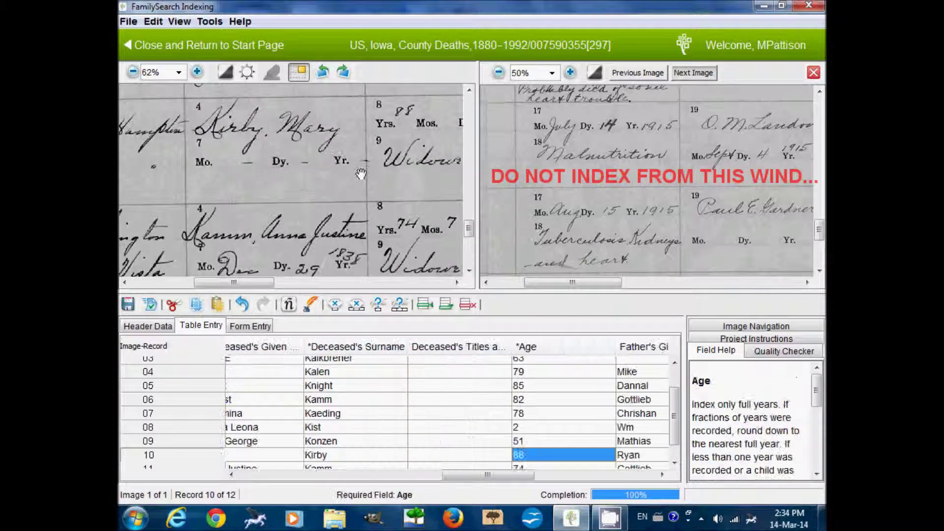
Step: Move the tenth record's father's name from given names to surname, leaving his given names and the mother's names blank
key(Tab)
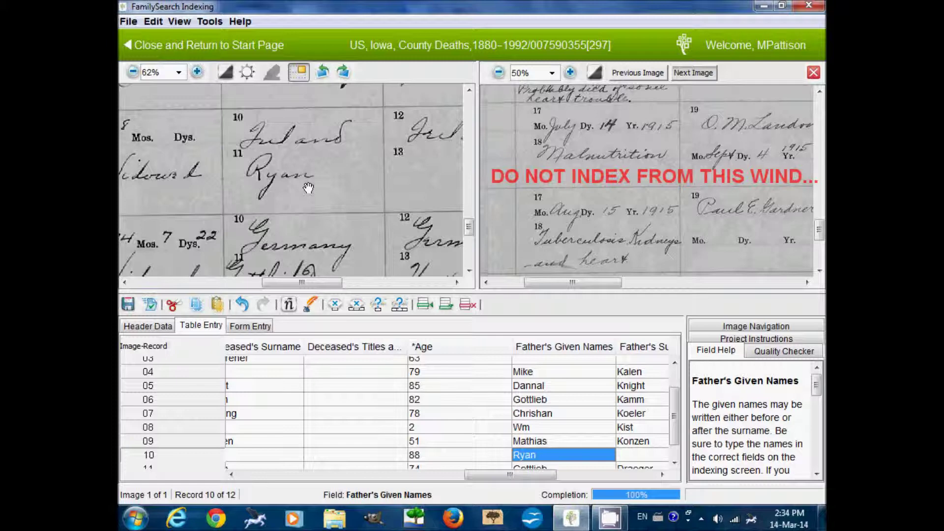
key(Tab)
text(Ry)
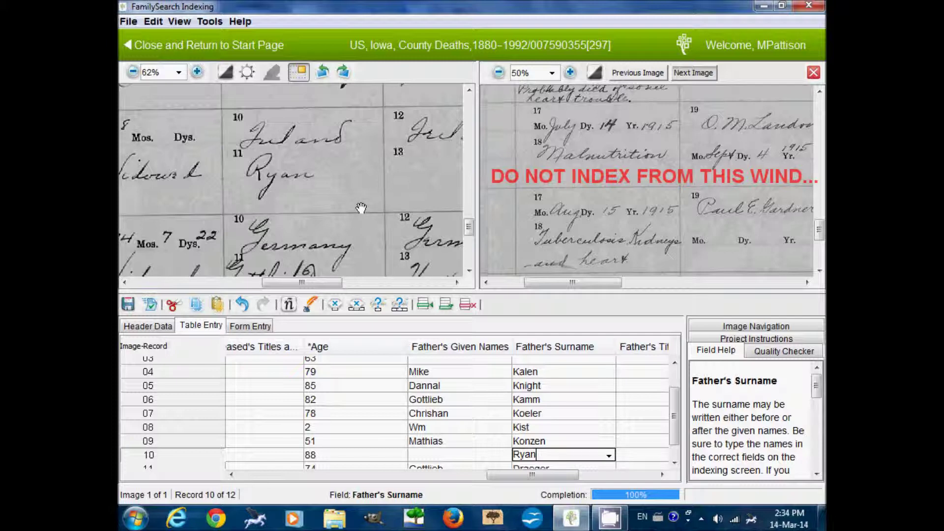
key(Tab)
drag(375, 204, 377, 182)
key(Tab)
key(Tab)
key(Tab)
Step: Move on to the eleventh record, line up both images with it, and check its certificate number, death town, county and state
key(Tab)
key(Tab)
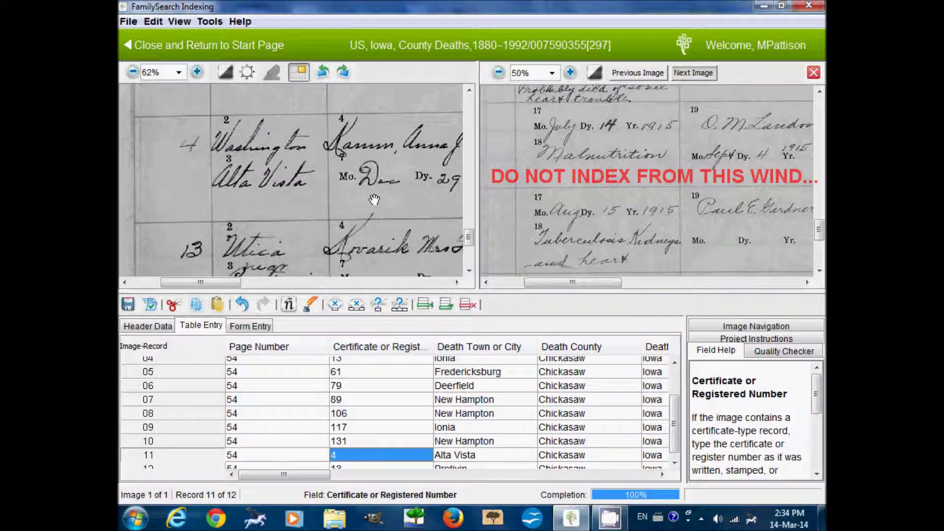
scroll(606, 190, down, 3)
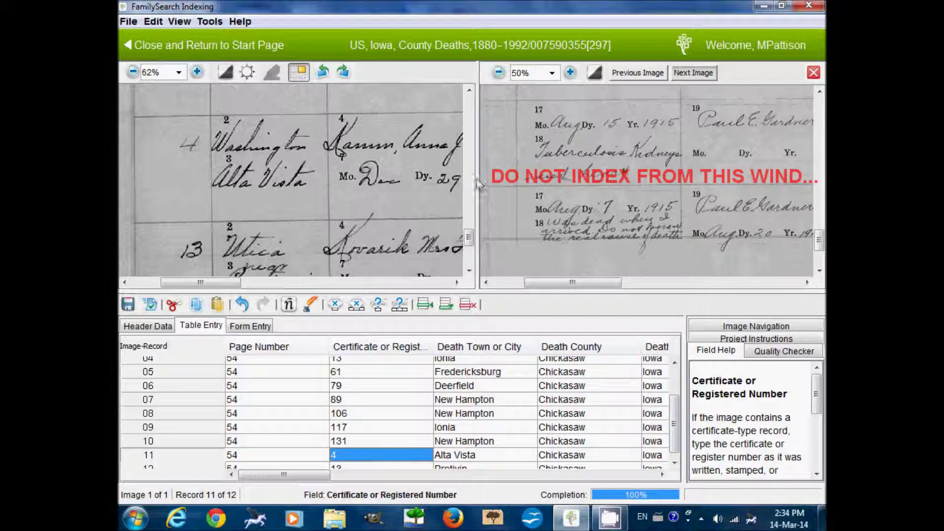
drag(386, 225, 383, 206)
key(Tab)
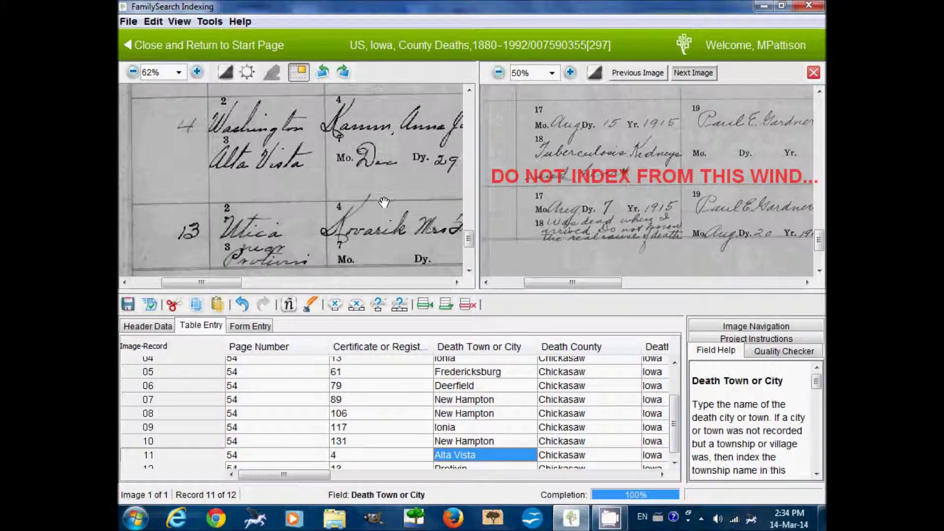
key(Tab)
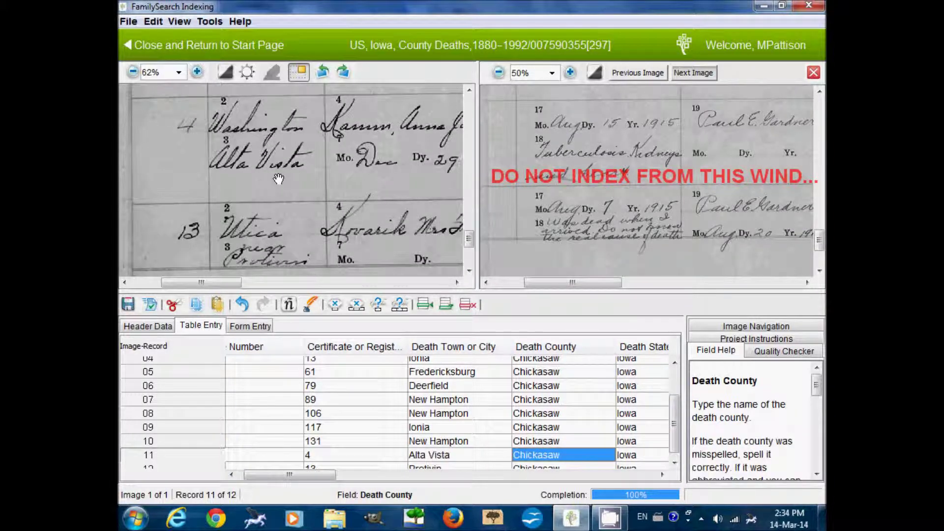
key(Tab)
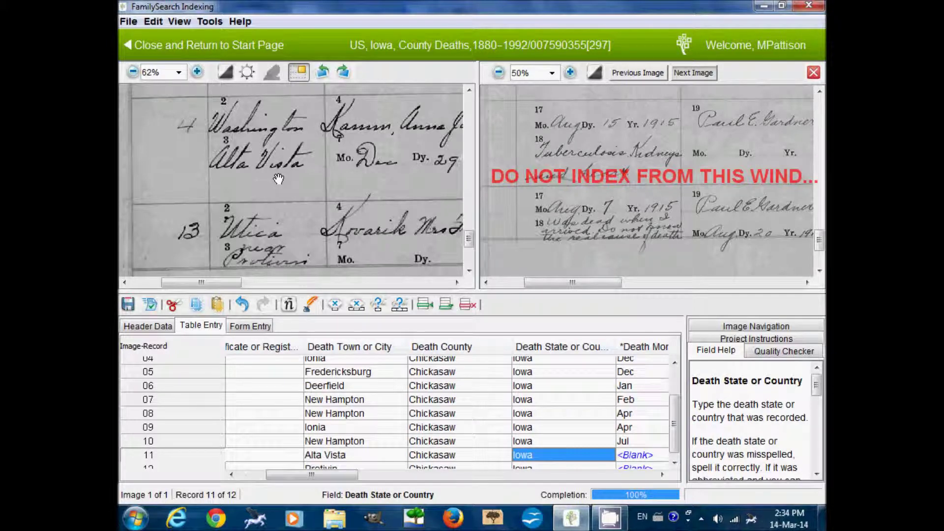
Step: Enter the eleventh record's death date from the next image: month Aug, day 15, year 1915
key(Tab)
text(Aug)
key(Tab)
text(15)
key(Tab)
text(1915)
key(Tab)
Step: Examine the whole eleventh entry in the batch image for an indication of gender and leave the gender blank
drag(373, 202, 220, 209)
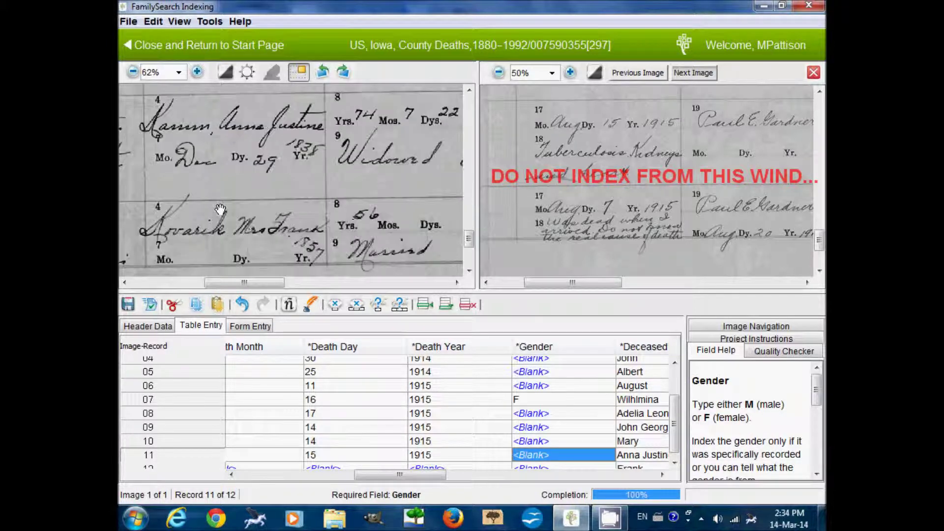
drag(406, 235, 221, 234)
drag(386, 213, 248, 211)
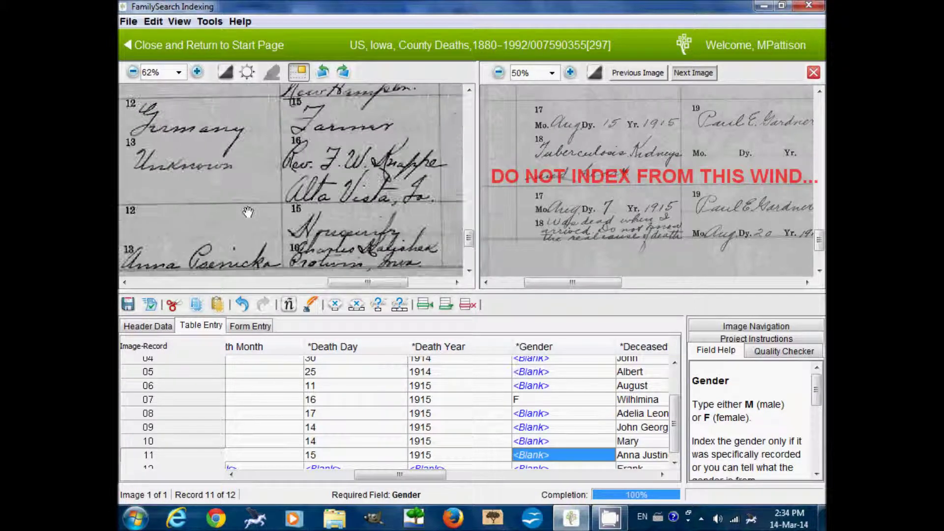
drag(190, 185, 364, 186)
drag(227, 189, 400, 183)
mouse_move(313, 189)
mouse_down()
mouse_move(334, 187)
mouse_move(320, 187)
mouse_up()
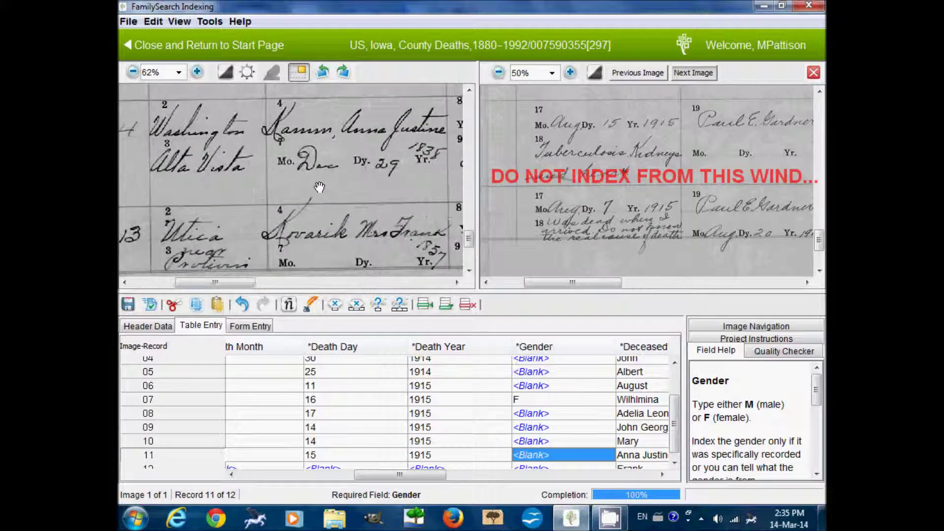
key(Tab)
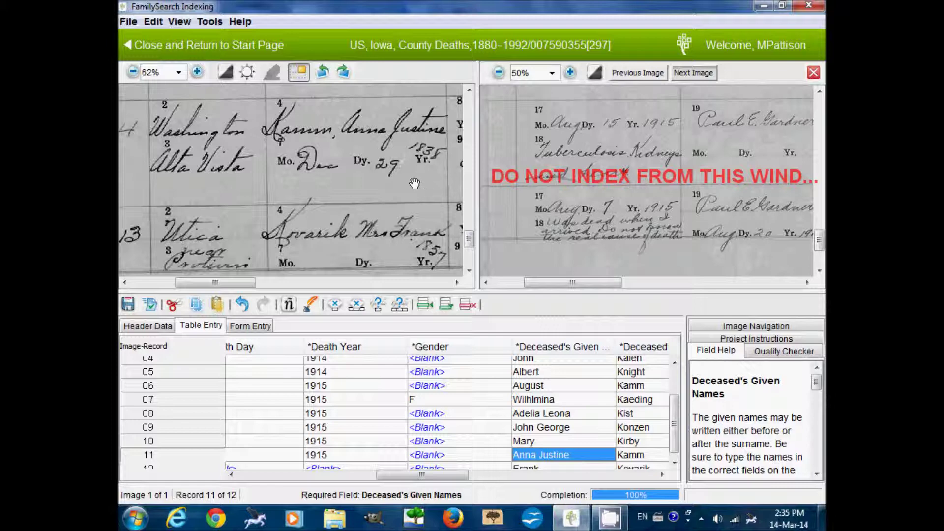
Step: Check the eleventh record's deceased given names, surname, titles and age against the batch image
drag(442, 197, 397, 198)
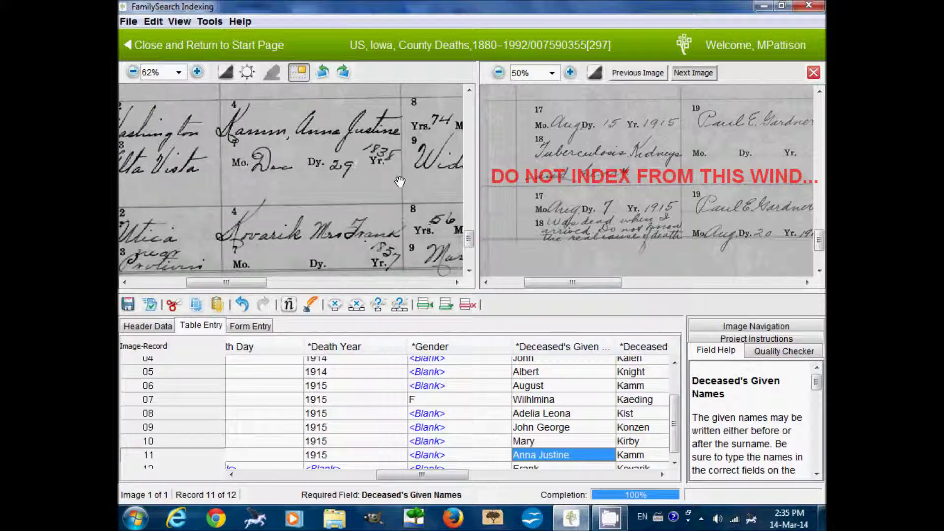
key(Tab)
key(Tab)
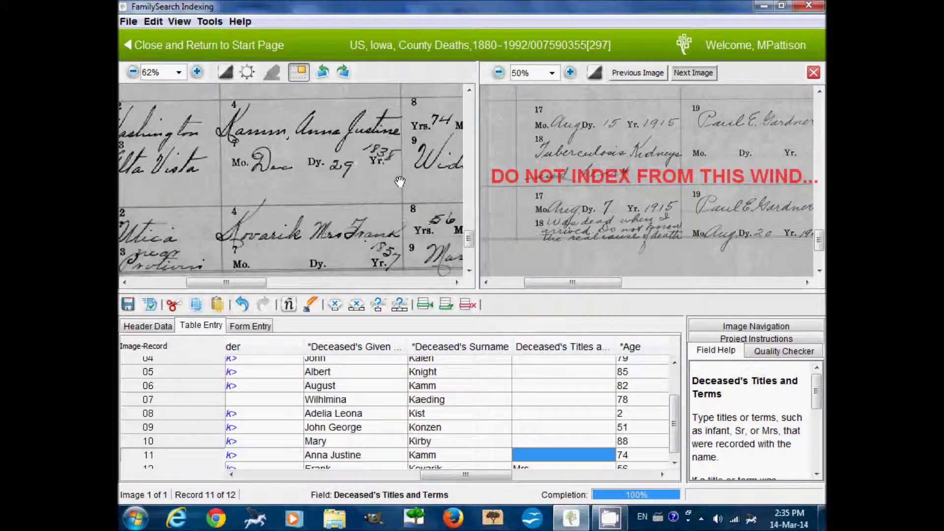
drag(399, 182, 242, 181)
key(Tab)
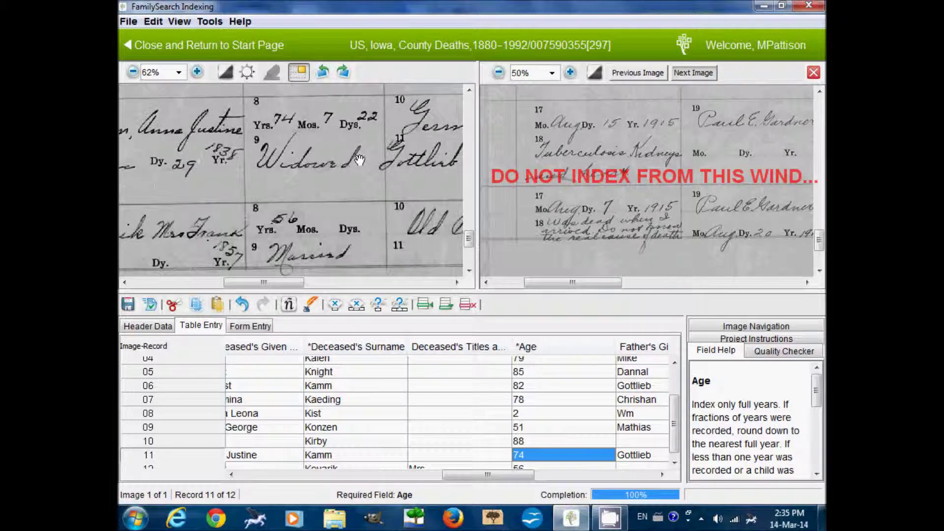
Step: Check the father's and mother's names and titles in the eleventh record against the batch image
key(Tab)
drag(388, 170, 277, 185)
key(Tab)
key(Tab)
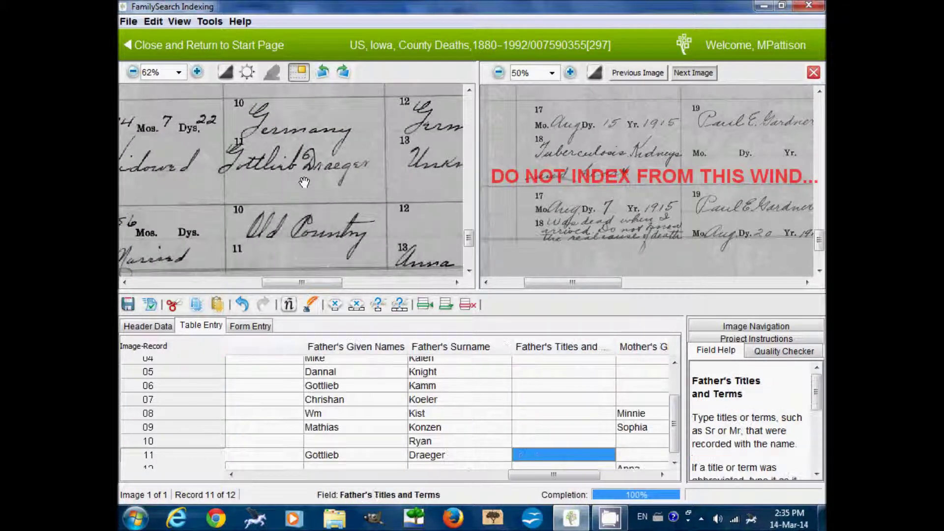
key(Tab)
drag(381, 190, 257, 188)
key(Tab)
key(Tab)
Step: Move on to the twelfth record, line up both images with it, and check its certificate number, death town, county and state
key(Tab)
drag(250, 219, 379, 179)
drag(182, 226, 411, 206)
drag(320, 217, 388, 210)
drag(344, 233, 359, 212)
key(Tab)
key(Tab)
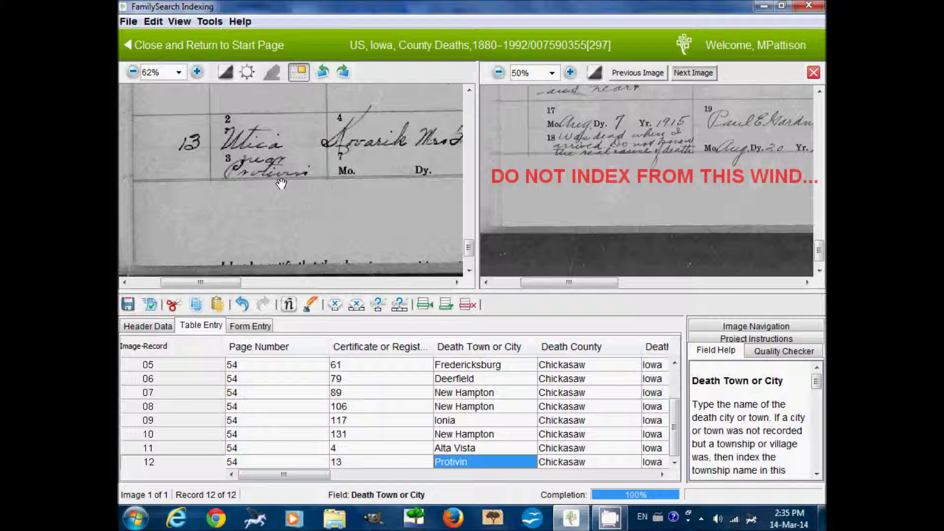
key(Tab)
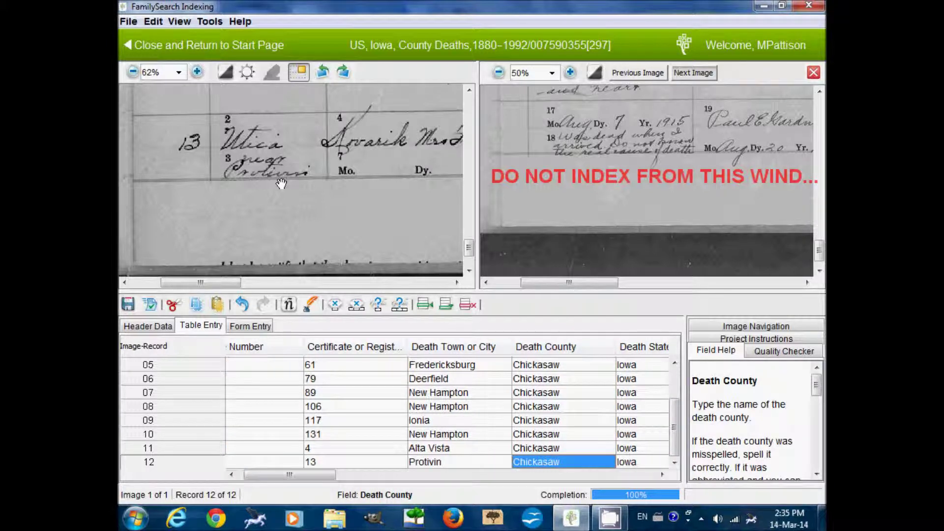
key(Tab)
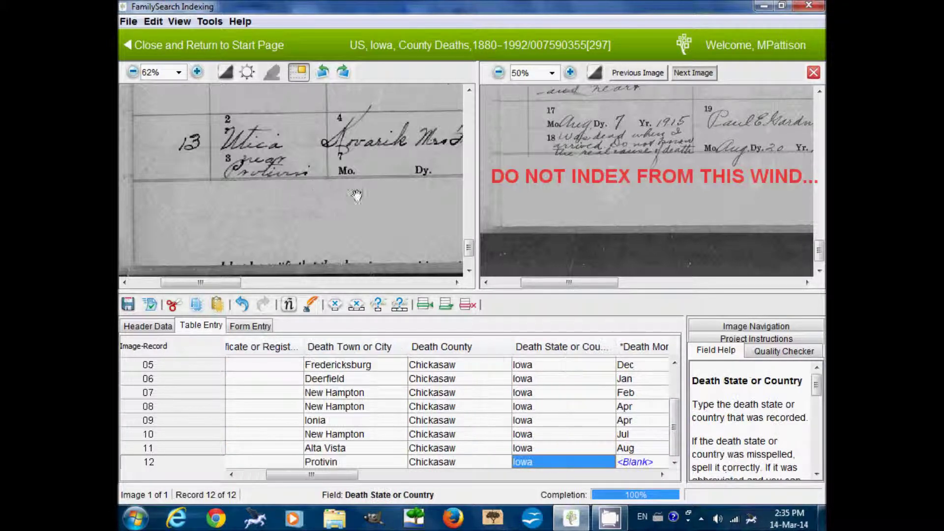
Step: Enter the twelfth record's death date from the next image, month Aug, day 7, year 1915, and set the gender to F
drag(401, 204, 204, 211)
key(Tab)
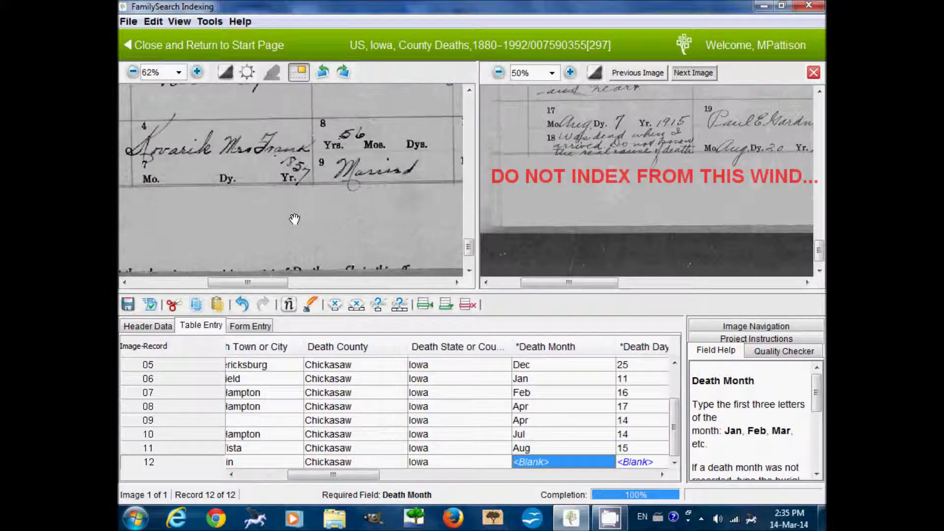
text(Aug)
key(Tab)
text(7)
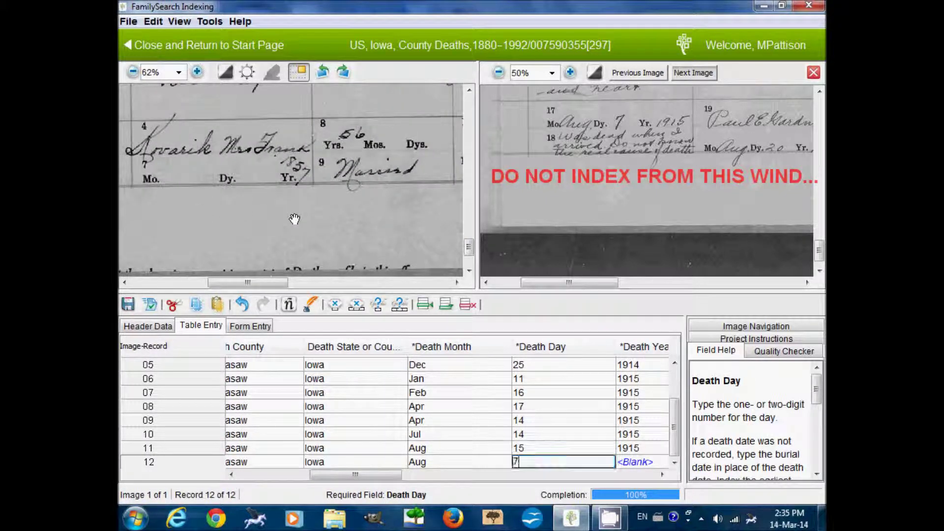
key(Tab)
text(19156)
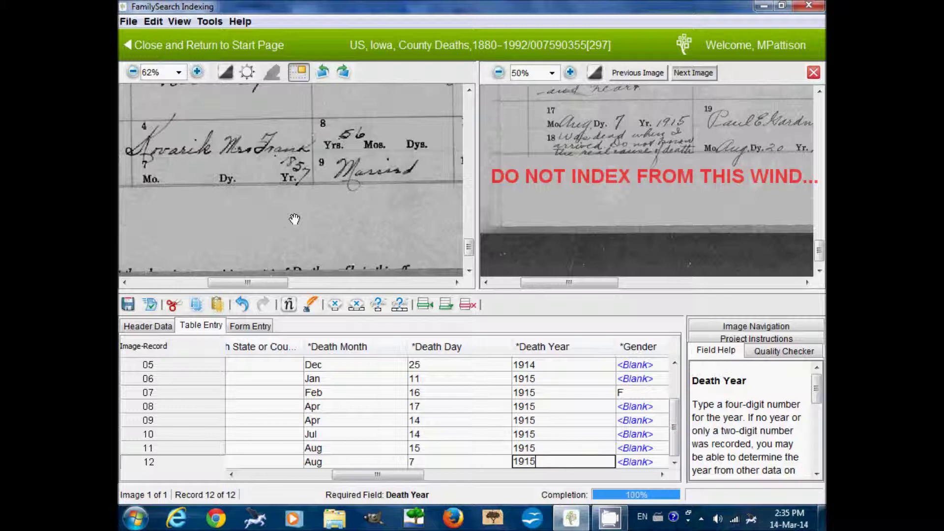
key(Tab)
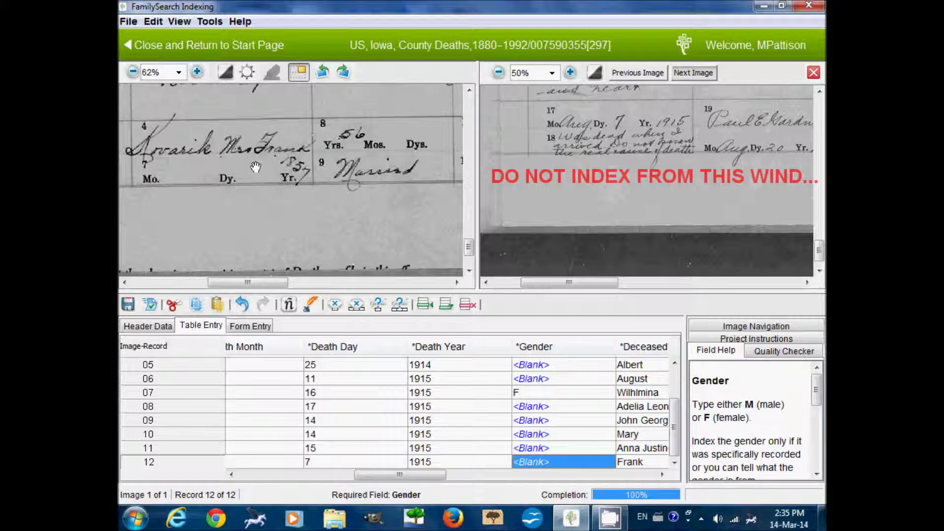
text(F)
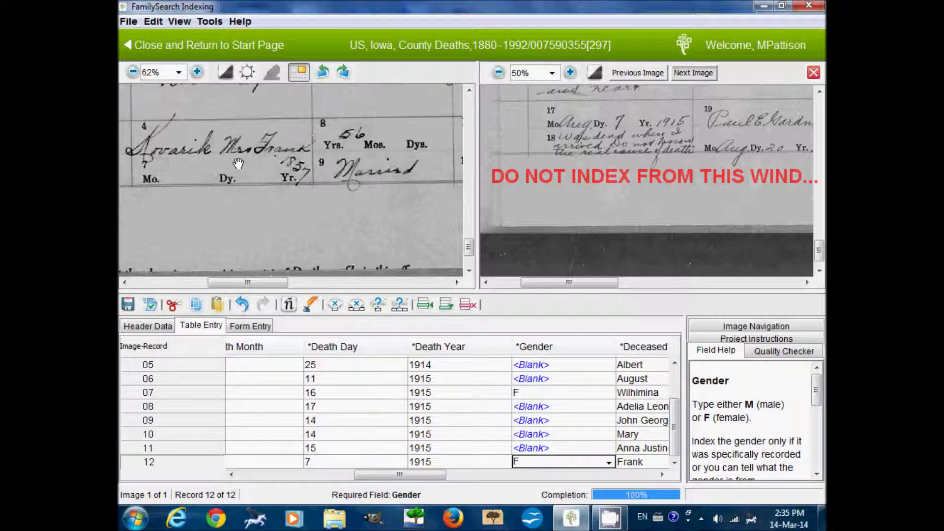
Step: Correct the spelling of the deceased's surname in the twelfth record to match the batch image, and check the given names, titles and age
key(Tab)
key(Tab)
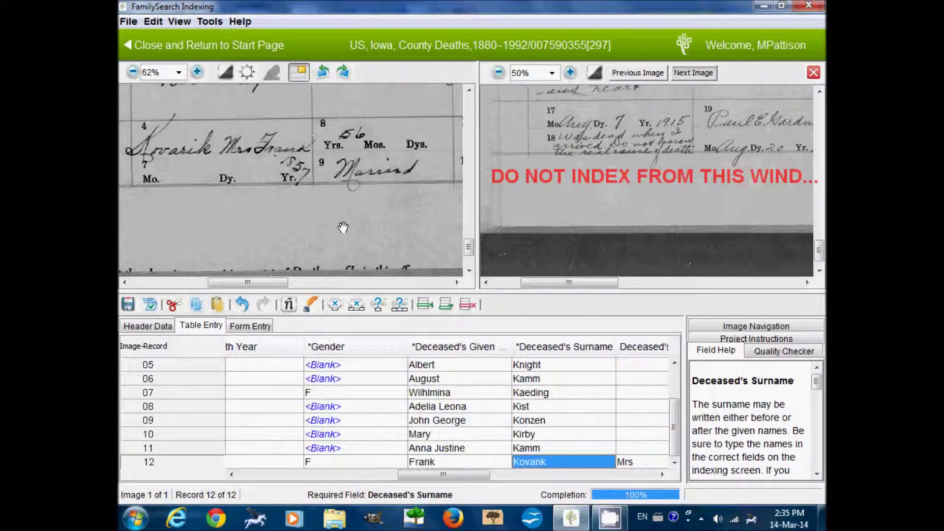
key(Tab)
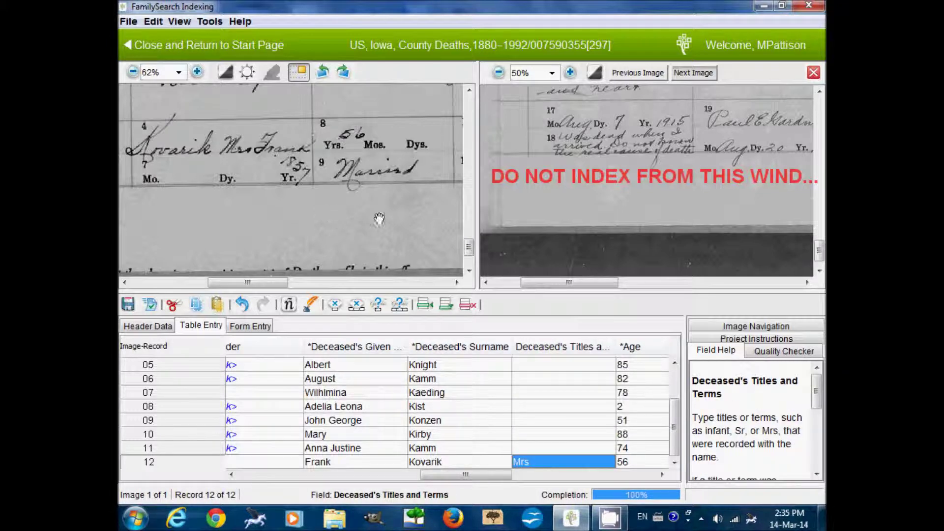
key(Tab)
Step: Check the father's and mother's names and titles in the twelfth record against the batch image
key(Tab)
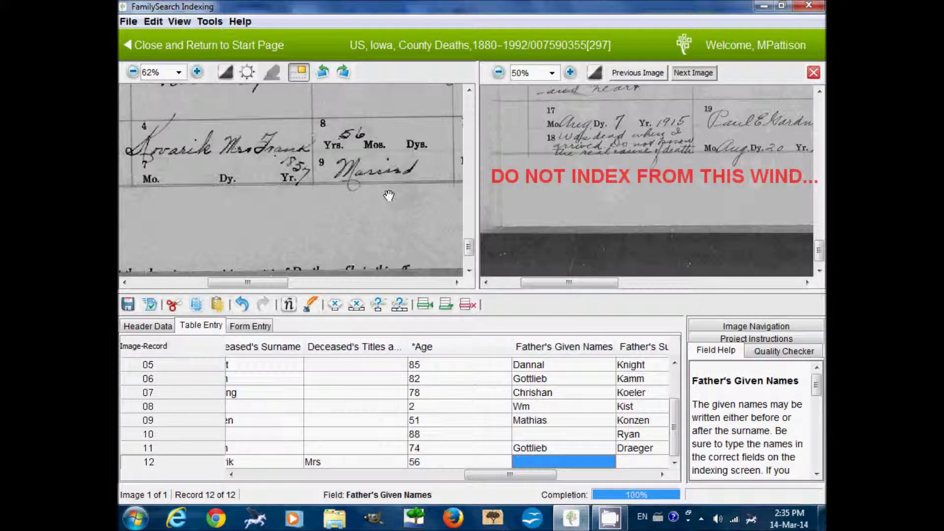
drag(388, 196, 248, 203)
drag(441, 207, 246, 213)
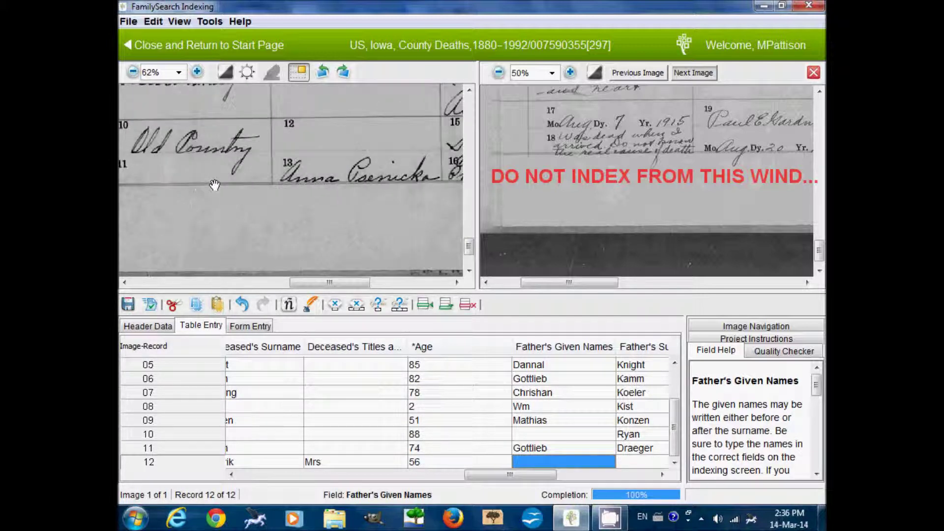
key(Tab)
key(Tab)
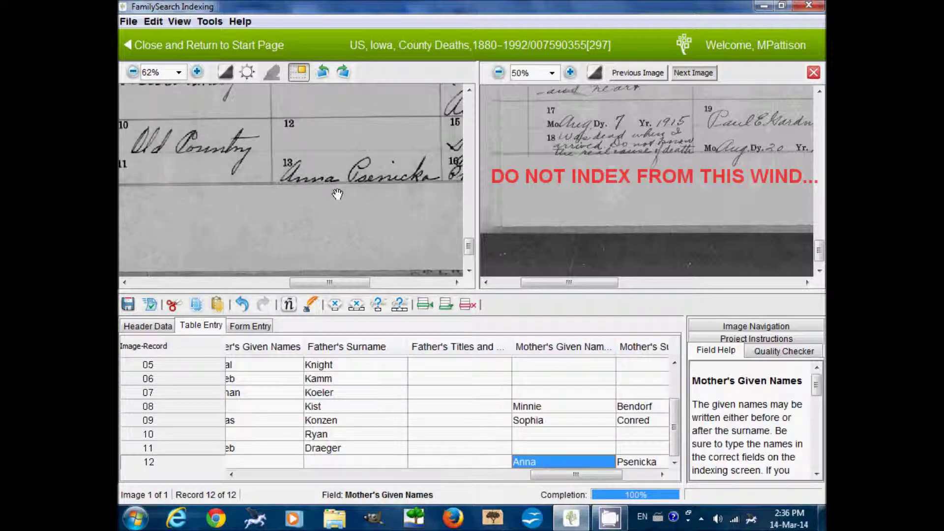
key(Tab)
key(Tab)
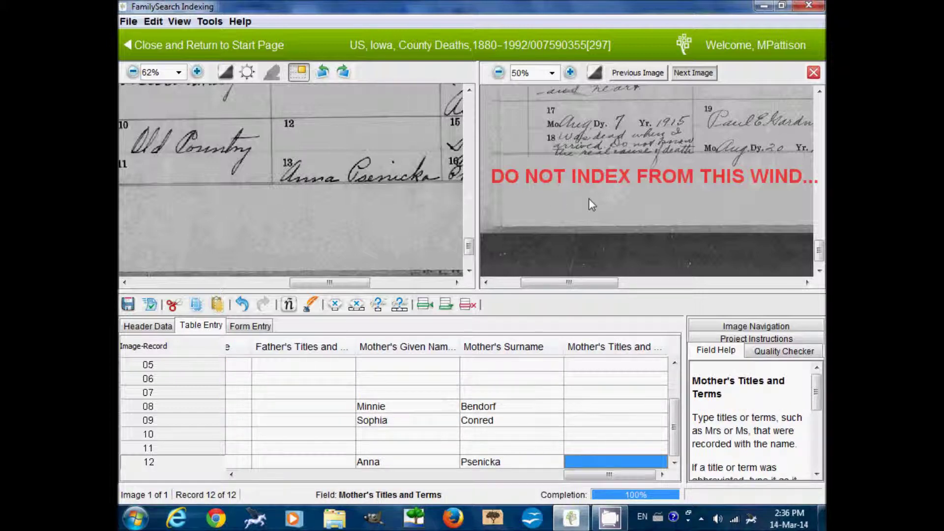
Step: Return to the first records and opening columns of the table to look over the indexed entries
scroll(592, 205, up, 4)
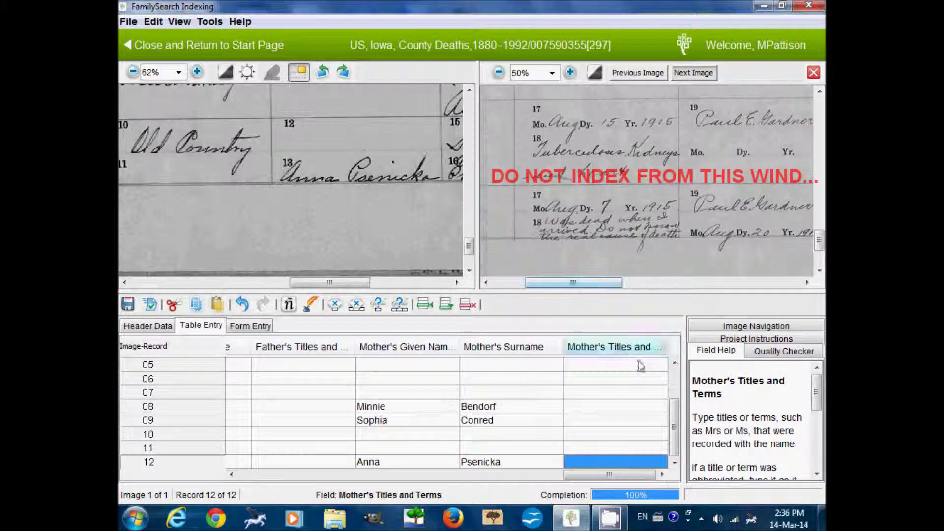
drag(674, 427, 681, 399)
drag(649, 476, 357, 477)
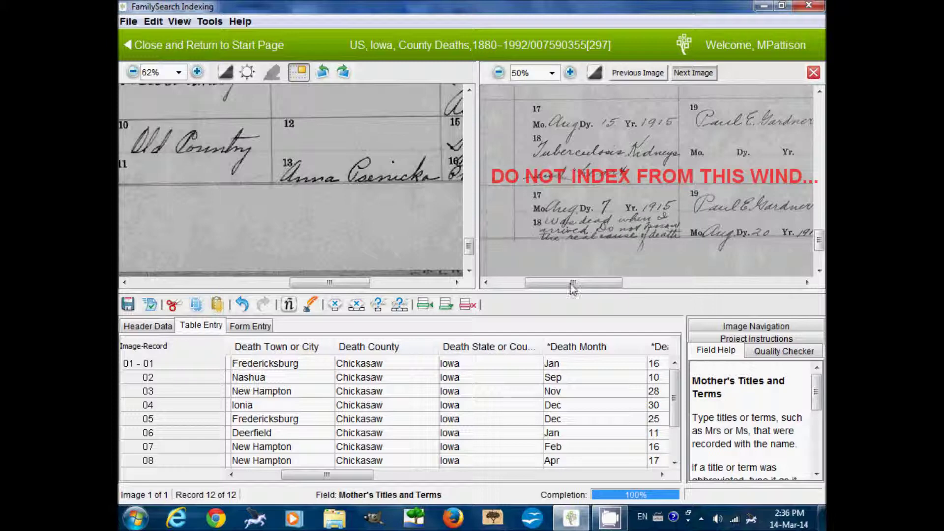
drag(362, 480, 293, 479)
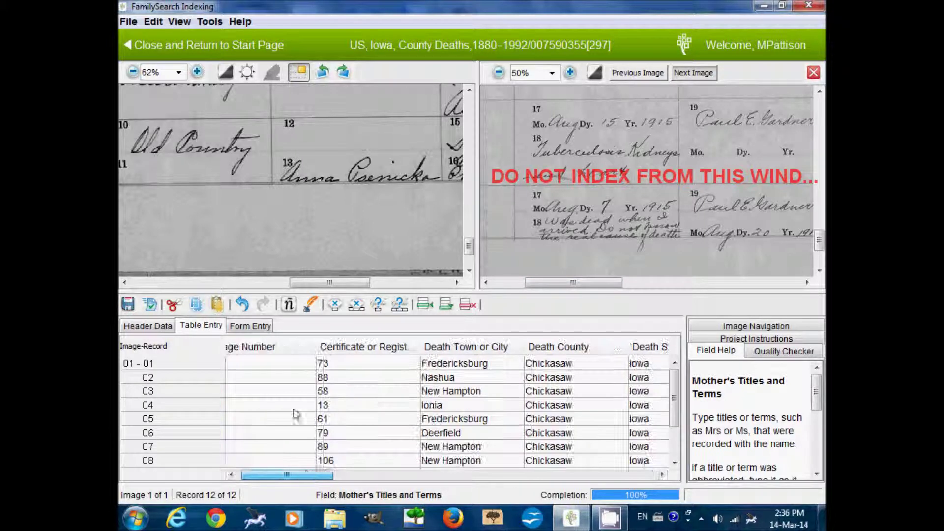
Step: Review the table from the page number through the mother's titles columns, and compare the first records with the opening entries on the batch image
drag(392, 180, 364, 170)
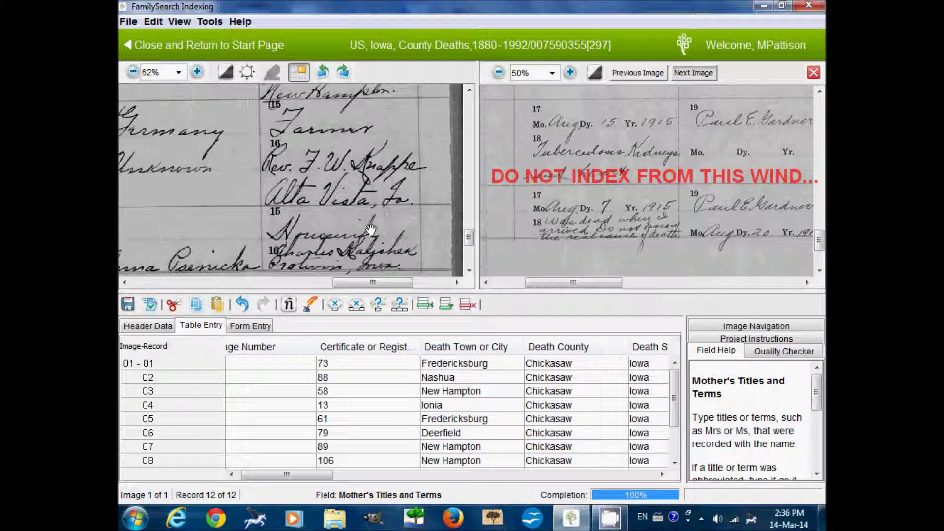
drag(471, 241, 470, 132)
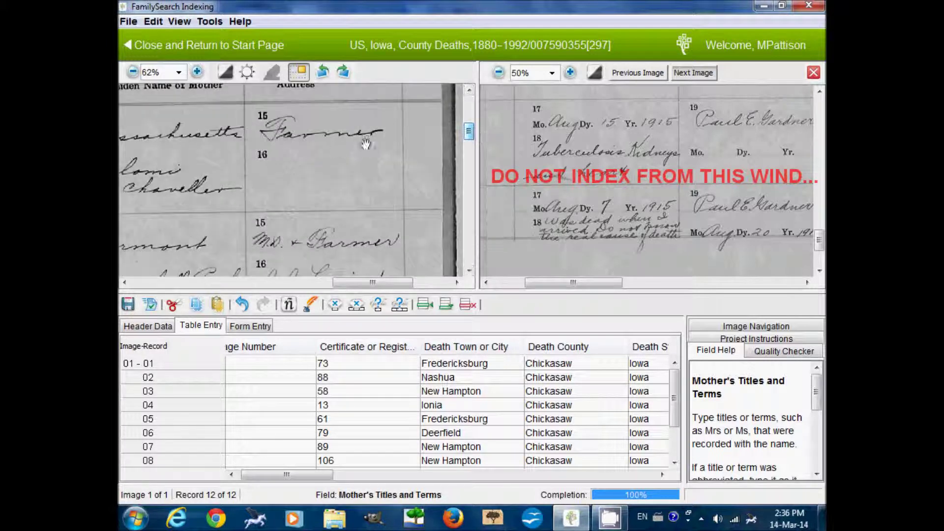
drag(374, 282, 172, 283)
drag(322, 477, 654, 476)
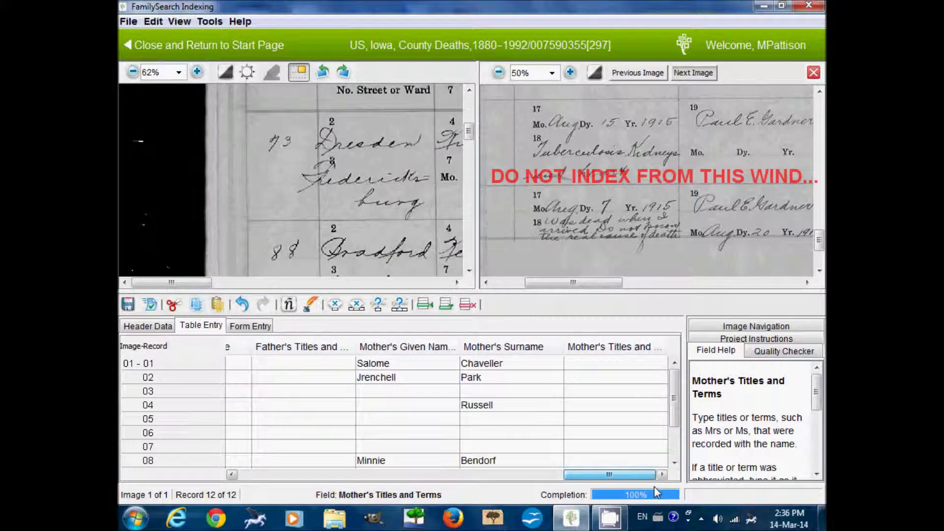
mouse_move(675, 409)
mouse_down()
mouse_move(678, 451)
mouse_move(676, 418)
mouse_up()
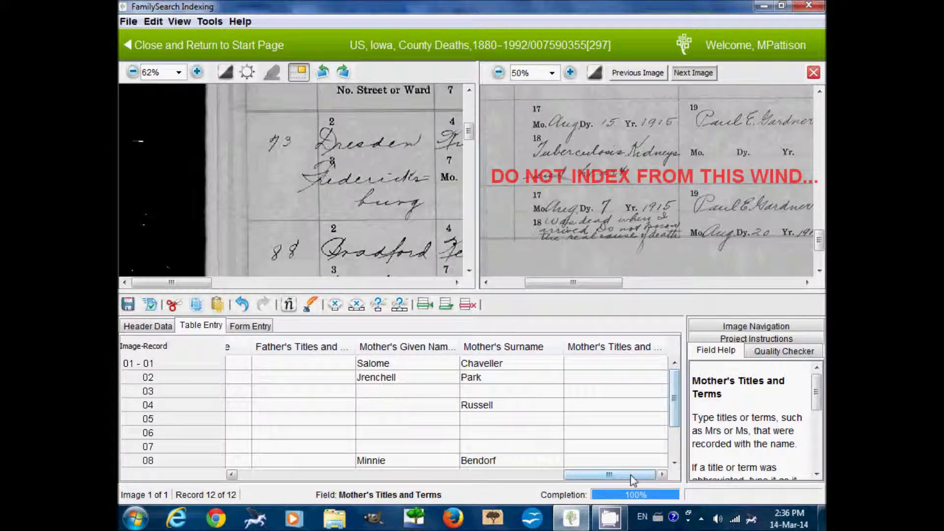
drag(631, 474, 298, 476)
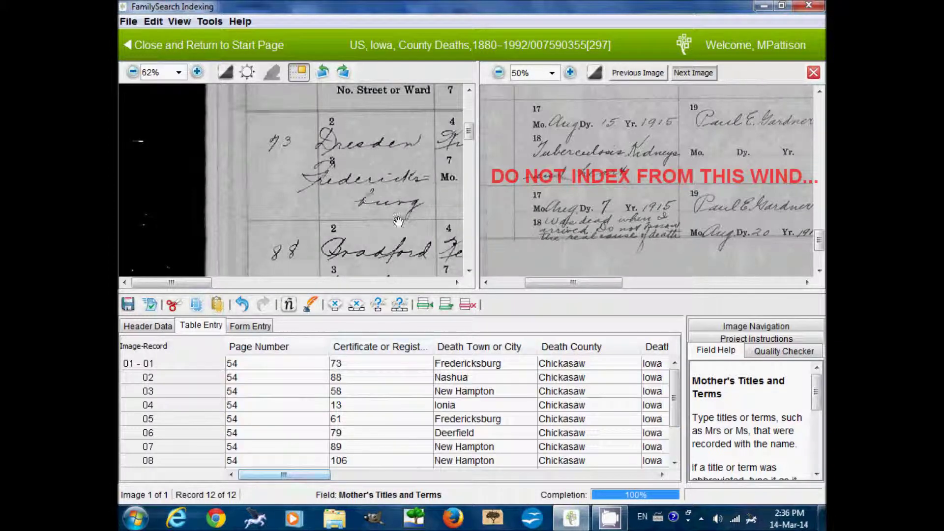
drag(399, 220, 301, 180)
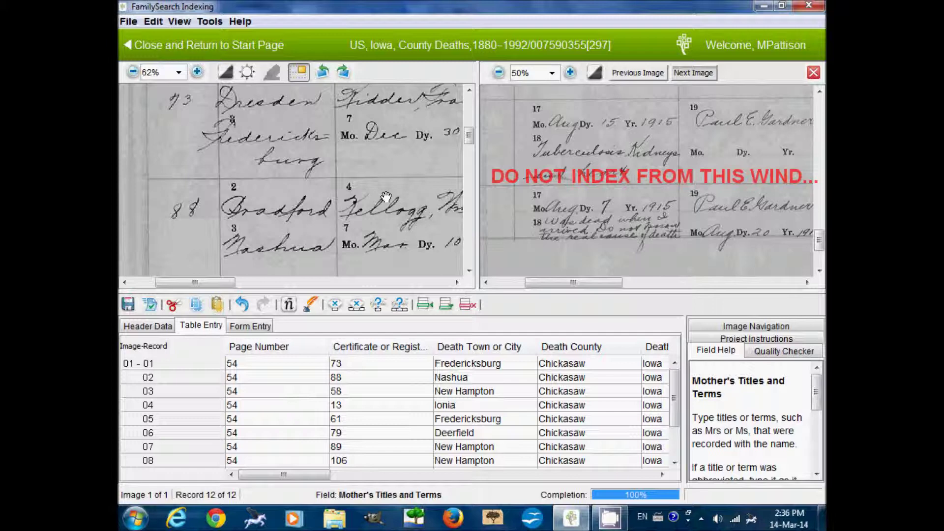